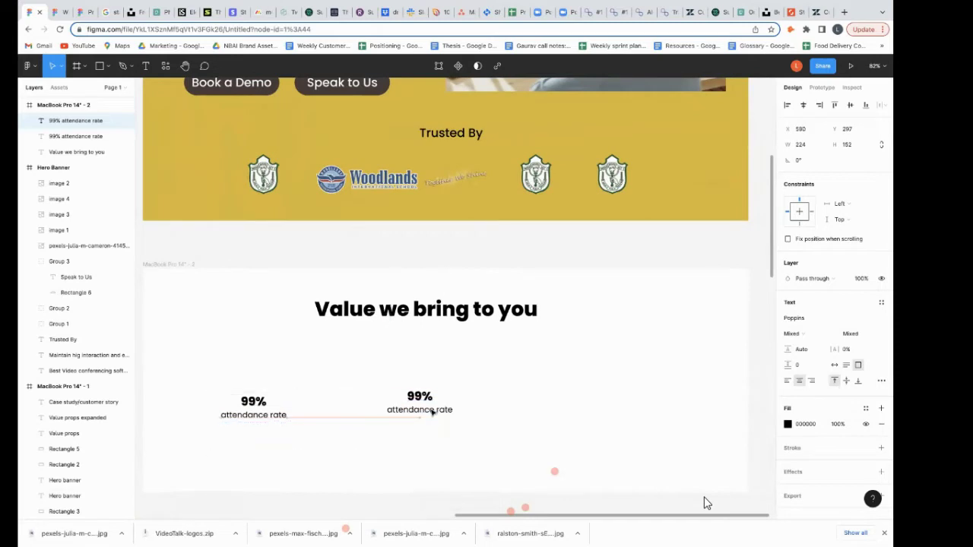
Duplicate the attendance statistic as a third text block and change the middle one to "98% engagement rate".
key(ctrl+d)
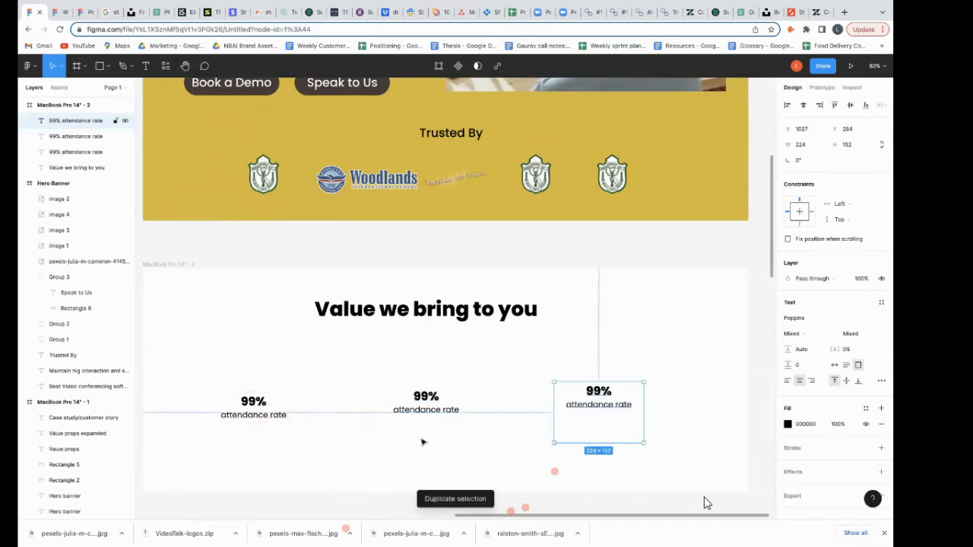
key(shift+Tab)
key(Return)
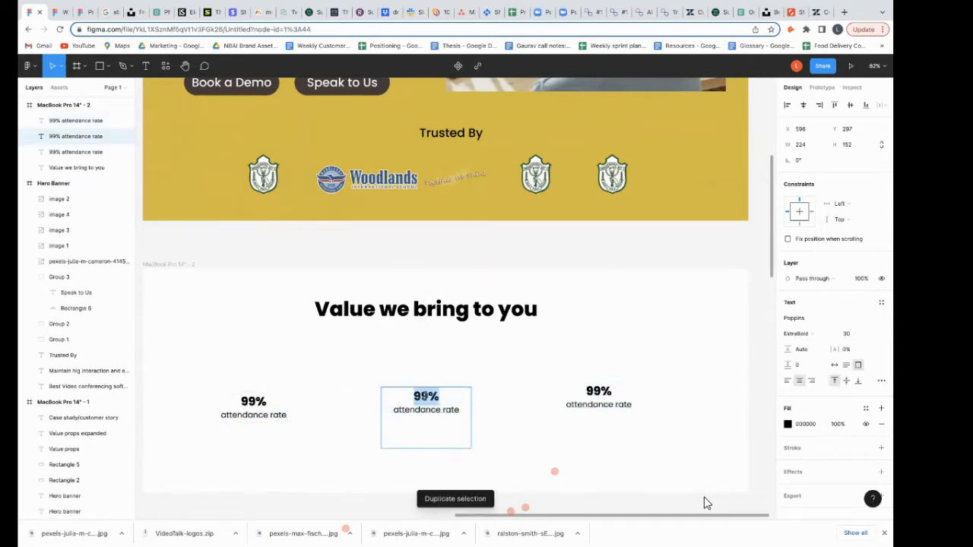
click(442, 417)
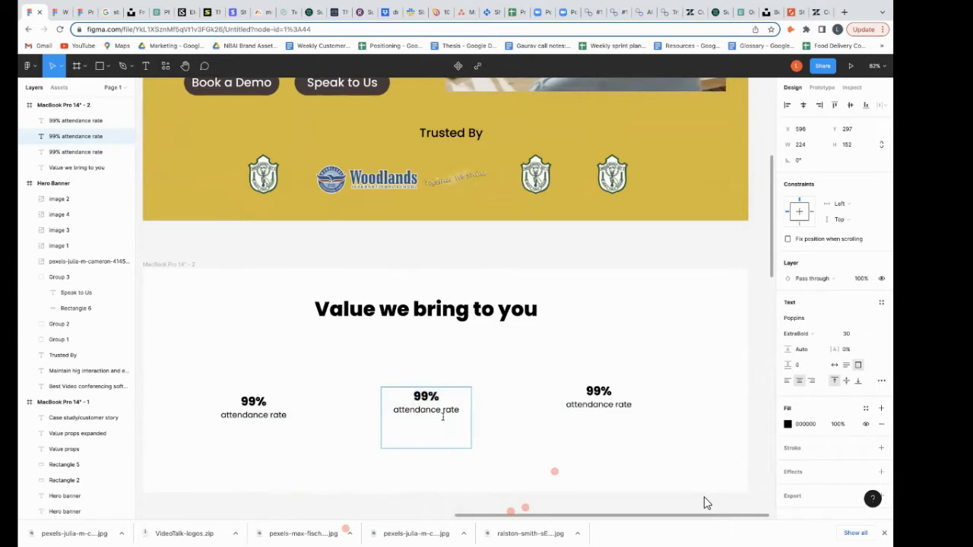
key(BackSpace)
text(8)
drag(439, 410, 377, 409)
text(engagement)
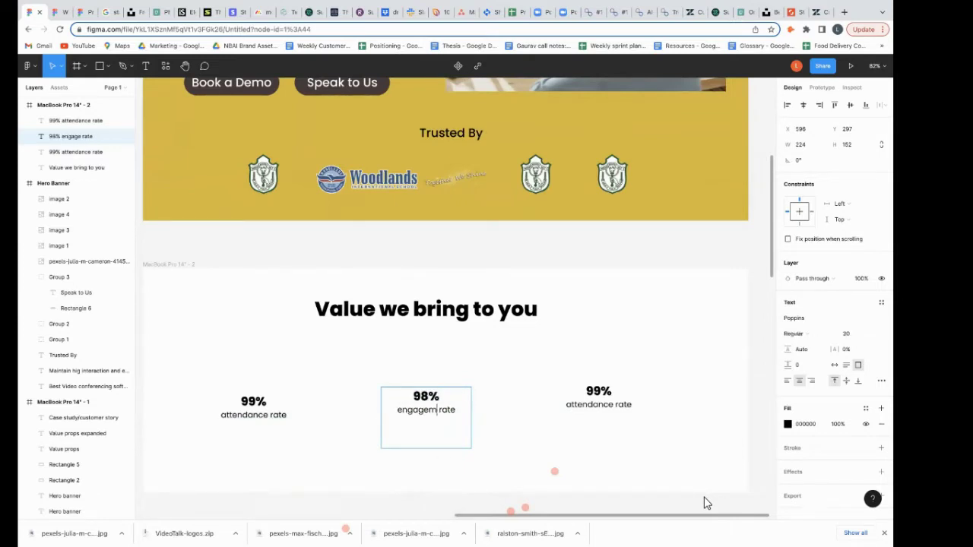
Change the third statistic's label to "interaction rate".
click(600, 407)
double_click(614, 407)
drag(615, 406, 552, 404)
text(interc)
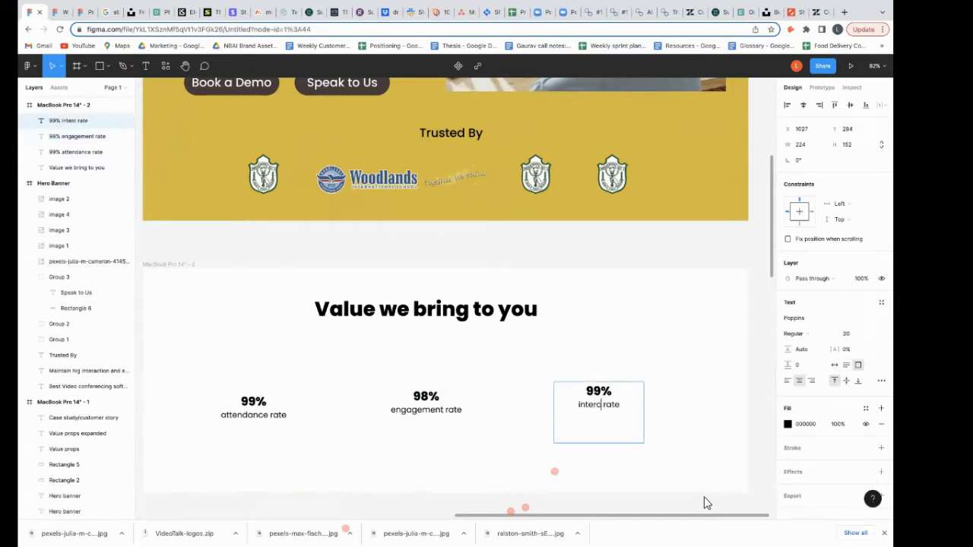
key(BackSpace)
text(action)
Set the font size of the "Value we bring to you" heading to 30.
double_click(473, 309)
drag(538, 312, 307, 318)
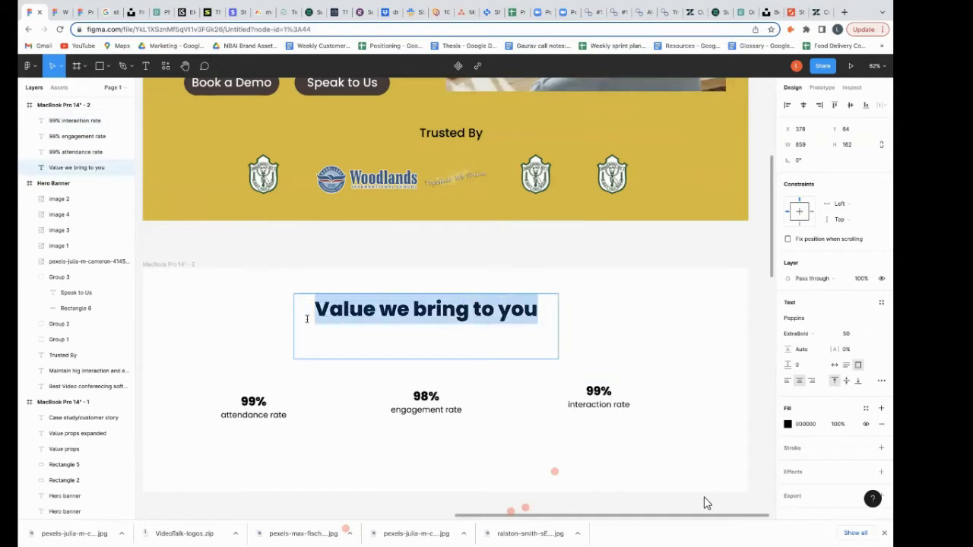
click(851, 336)
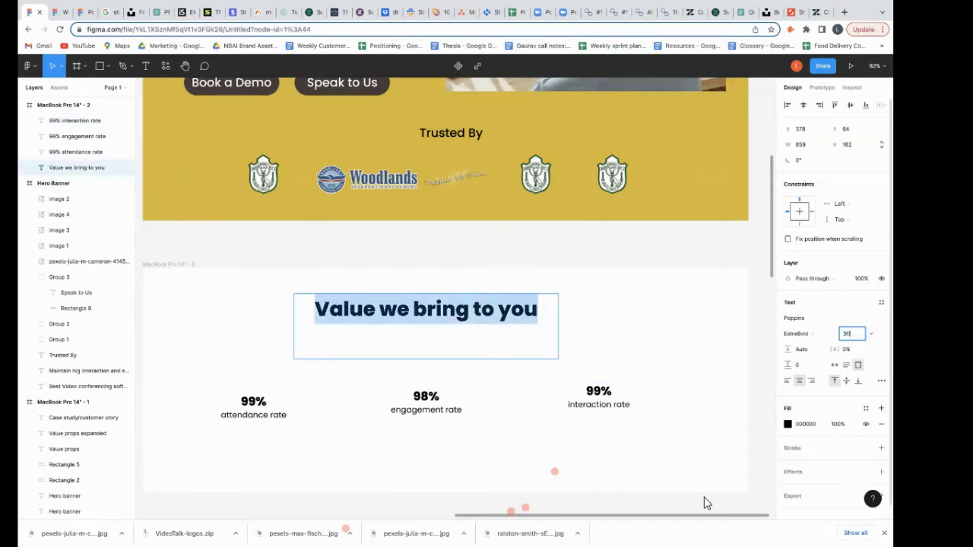
text(30)
key(Return)
scroll(704, 503, down, 3)
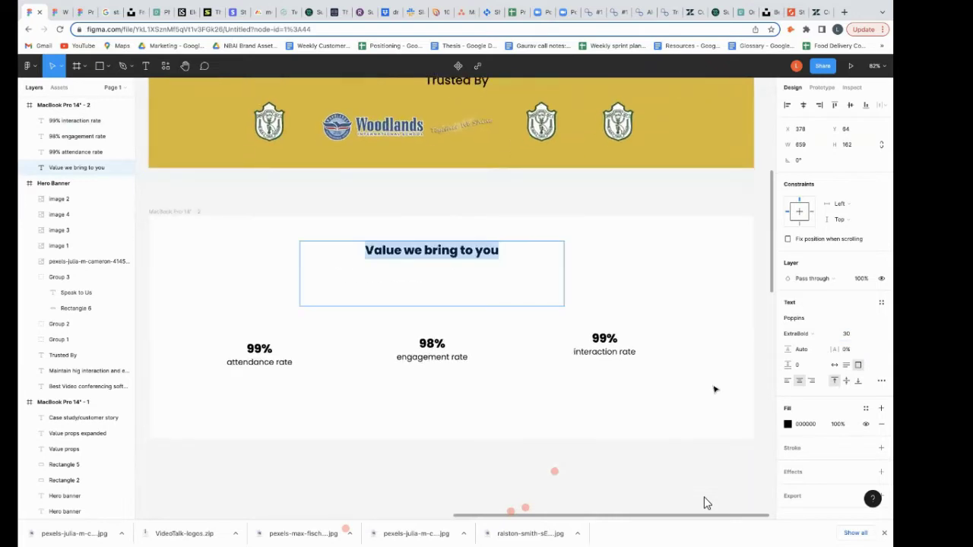
scroll(713, 389, down, 5)
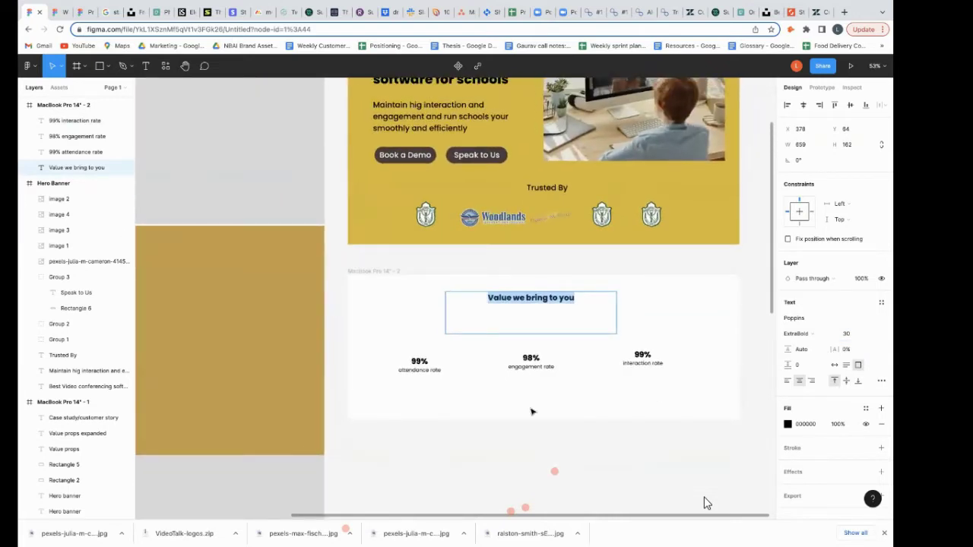
key(Escape)
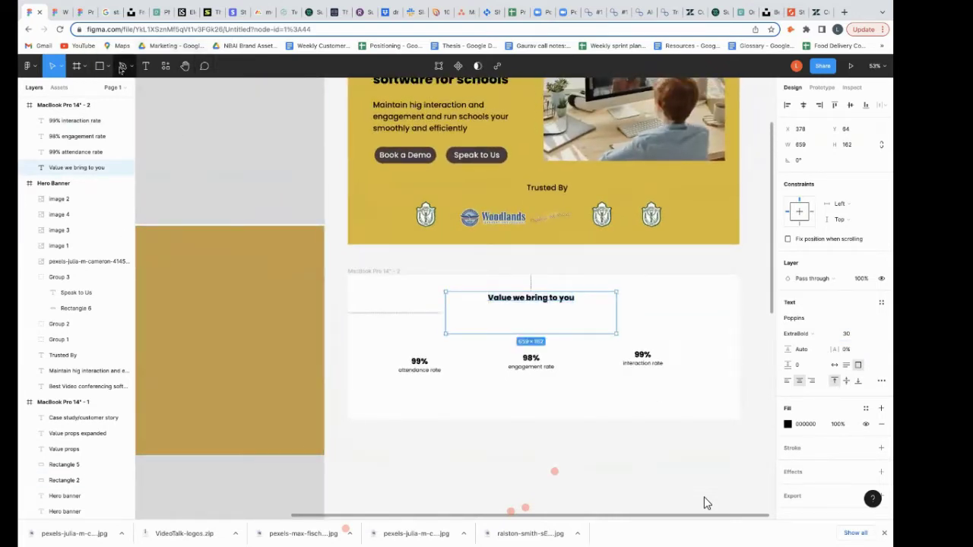
Create a 100 × 100 circle above the attendance statistic and duplicate it above the engagement and interaction statistics.
click(109, 69)
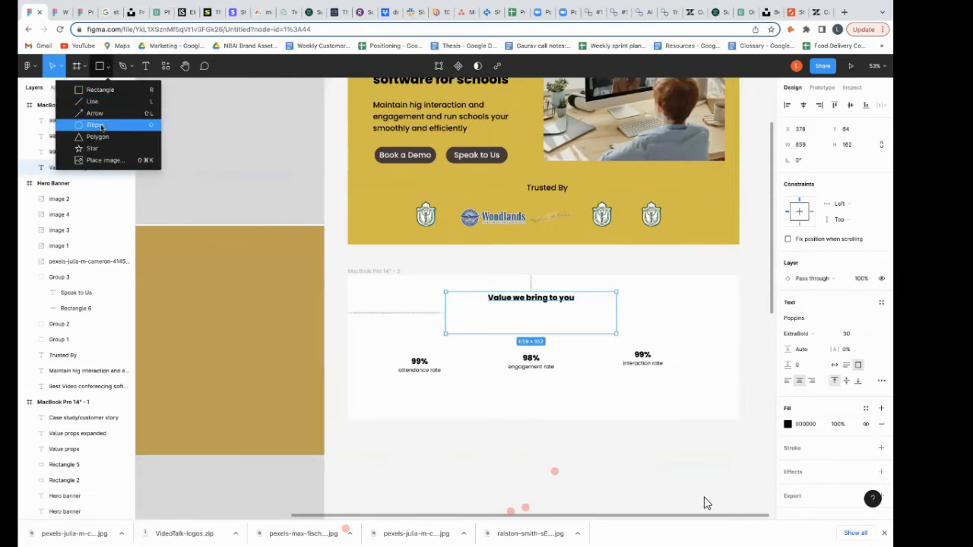
click(104, 125)
click(226, 118)
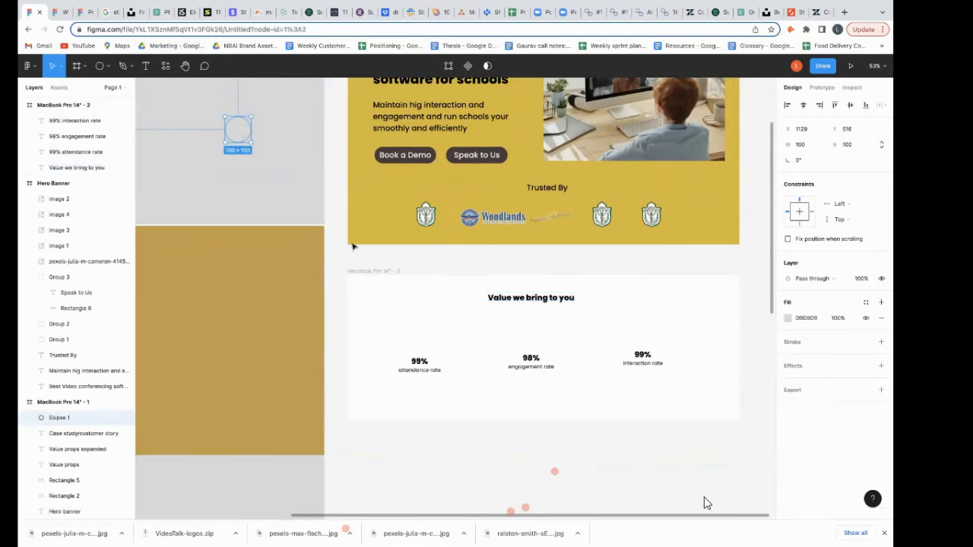
drag(242, 134, 360, 266)
drag(412, 325, 535, 337)
key(ctrl+d)
key(ctrl+d)
click(626, 457)
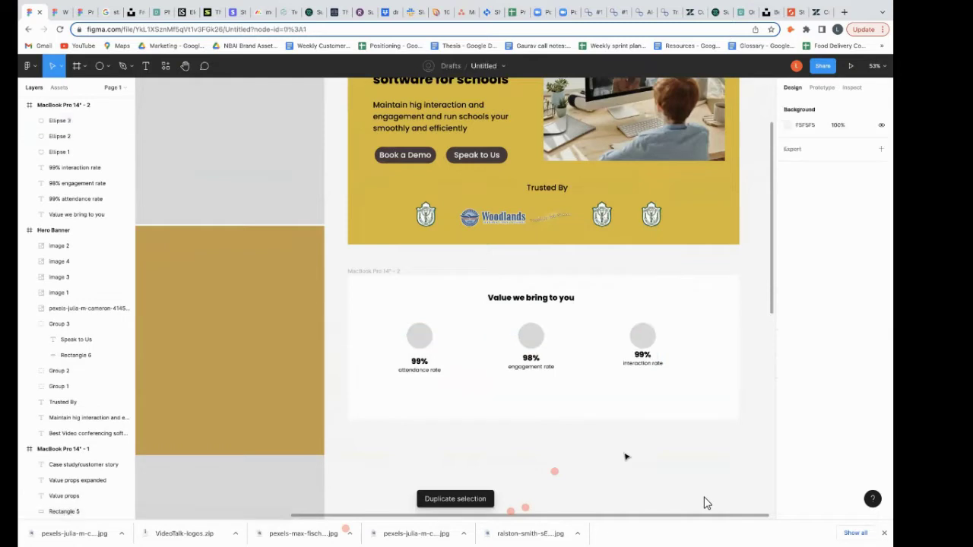
Reduce the height of the "Value we bring to you" frame to about 479.
scroll(626, 457, down, 1)
click(365, 251)
click(366, 251)
drag(420, 401, 420, 378)
Switch to the Zendesk service page and examine how its sections below the hero banner are laid out.
scroll(420, 379, left, 5)
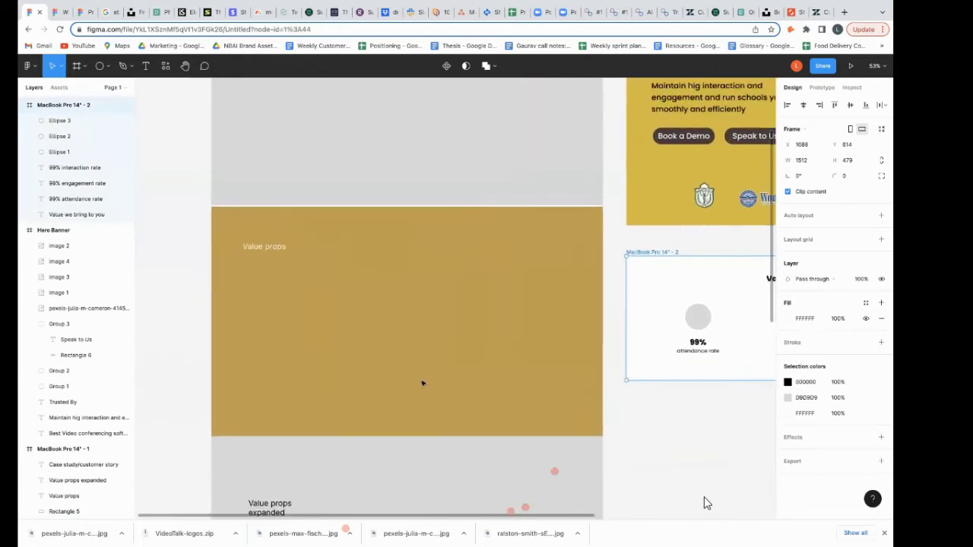
scroll(705, 503, right, 4)
scroll(705, 504, down, 2)
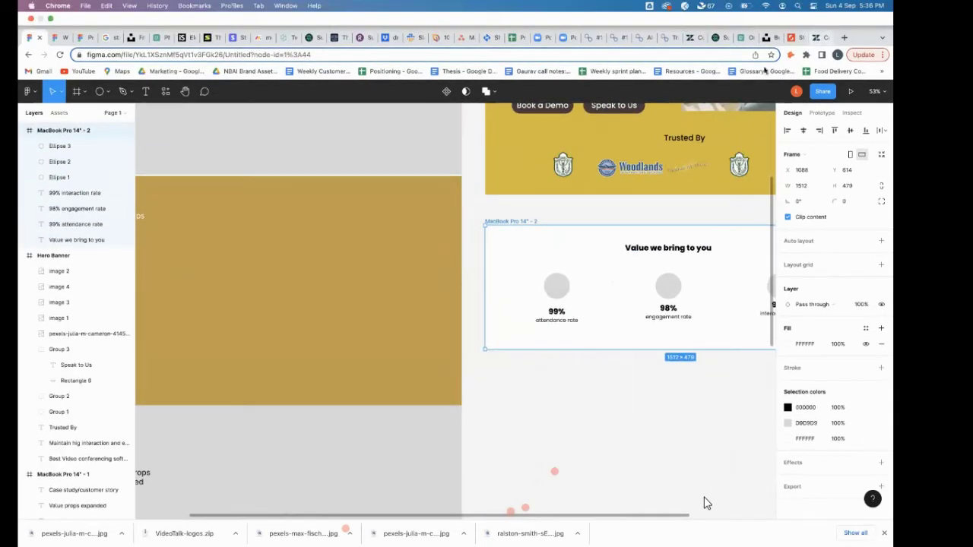
click(815, 11)
scroll(704, 504, down, 5)
scroll(704, 504, up, 4)
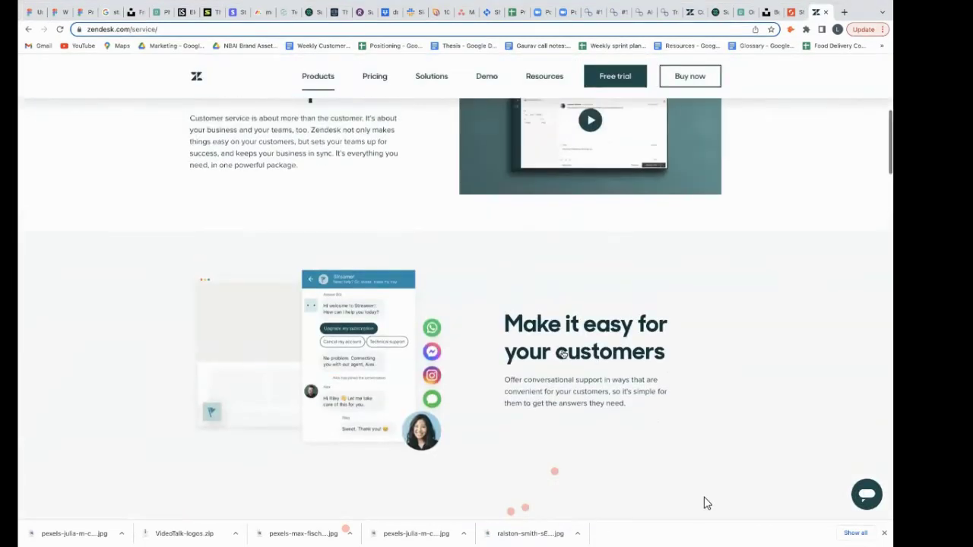
scroll(706, 503, down, 2)
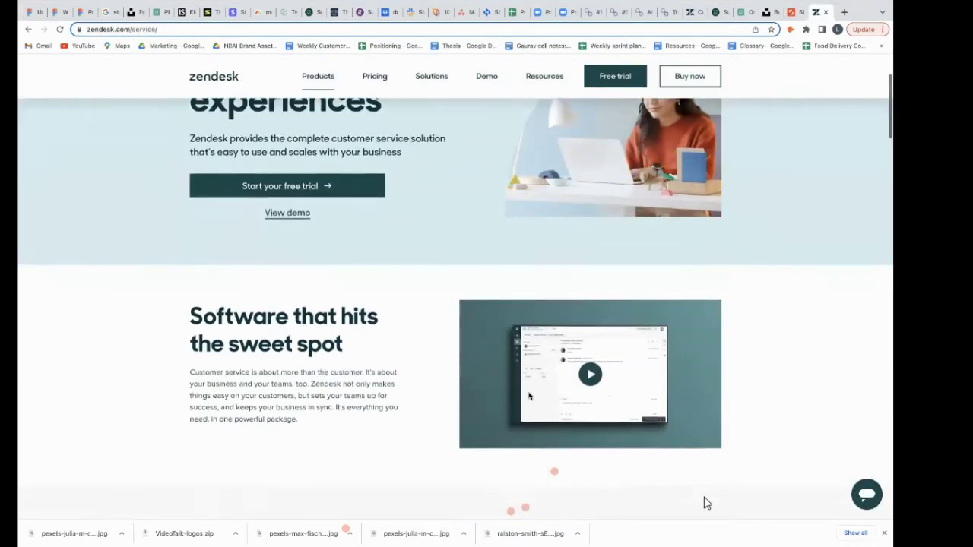
scroll(706, 503, down, 2)
scroll(706, 503, up, 1)
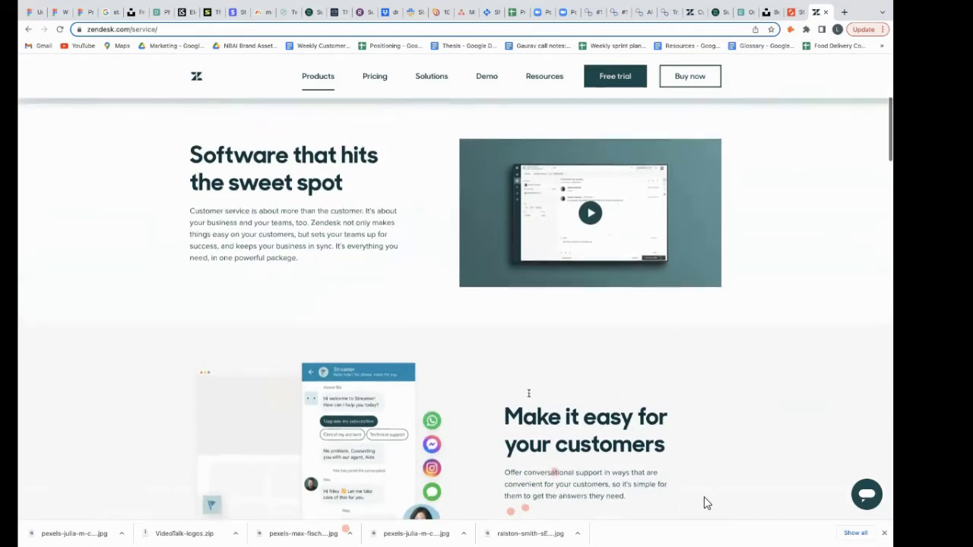
scroll(704, 503, up, 2)
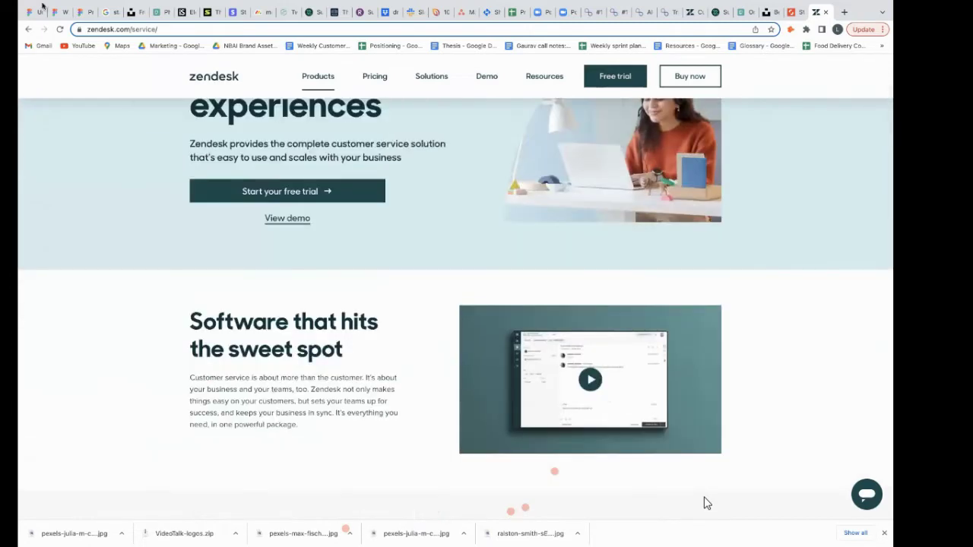
Switch back to the Figma file and place an empty 100 × 100 frame near the left edge of the "Value we bring to you" section.
key(ctrl+1)
scroll(704, 503, up, 3)
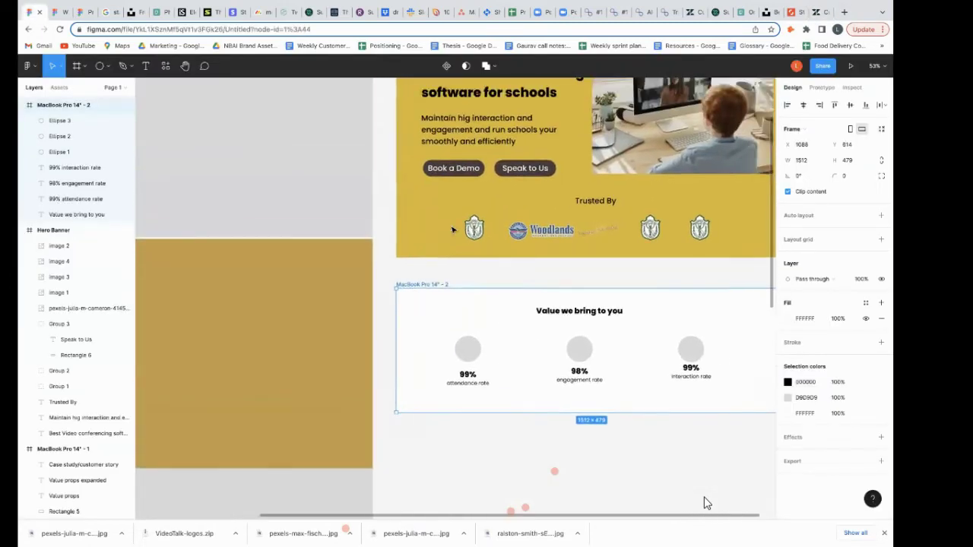
scroll(704, 503, down, 3)
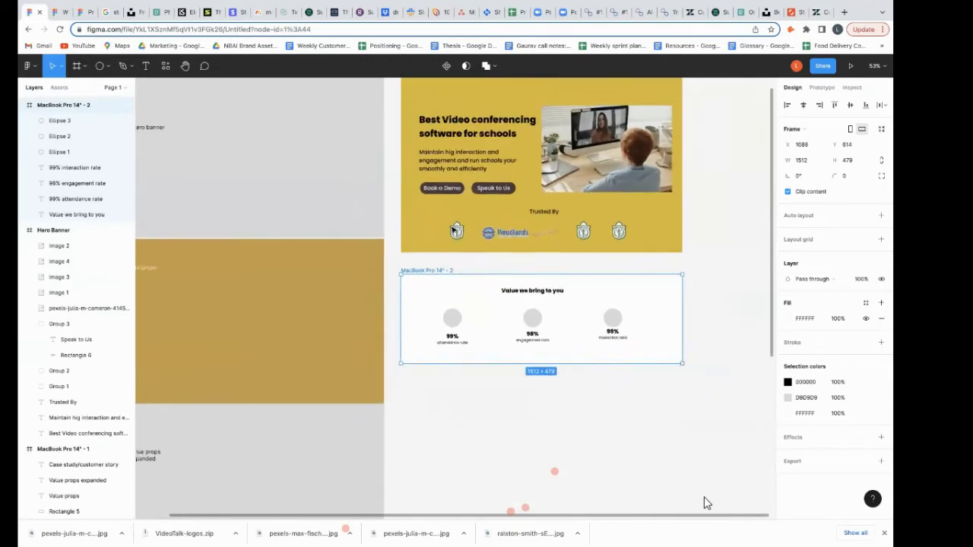
scroll(704, 504, up, 1)
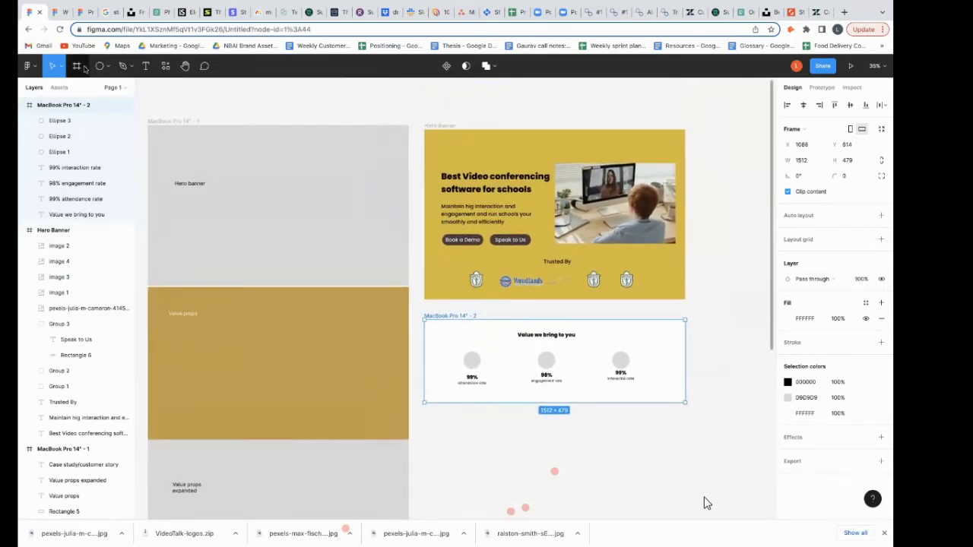
click(84, 67)
click(86, 95)
click(426, 369)
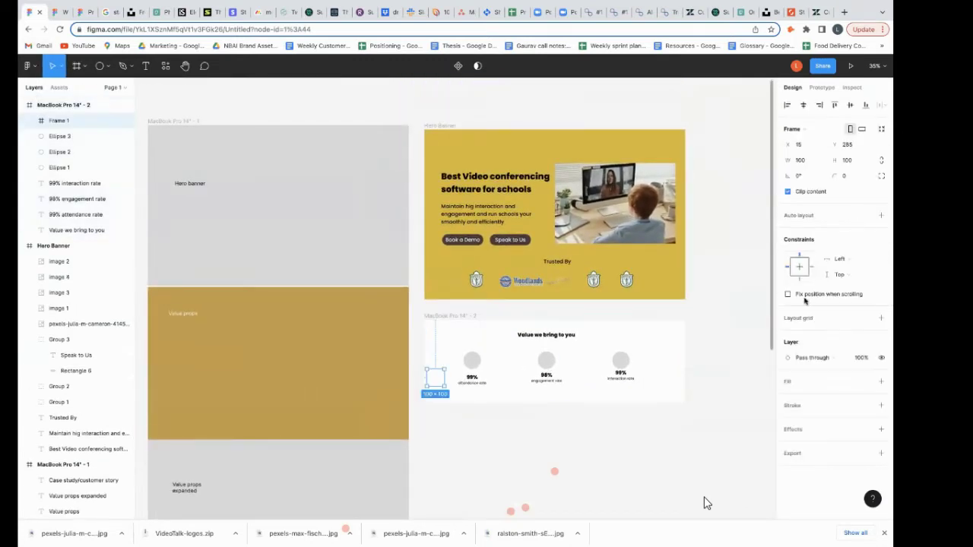
click(422, 446)
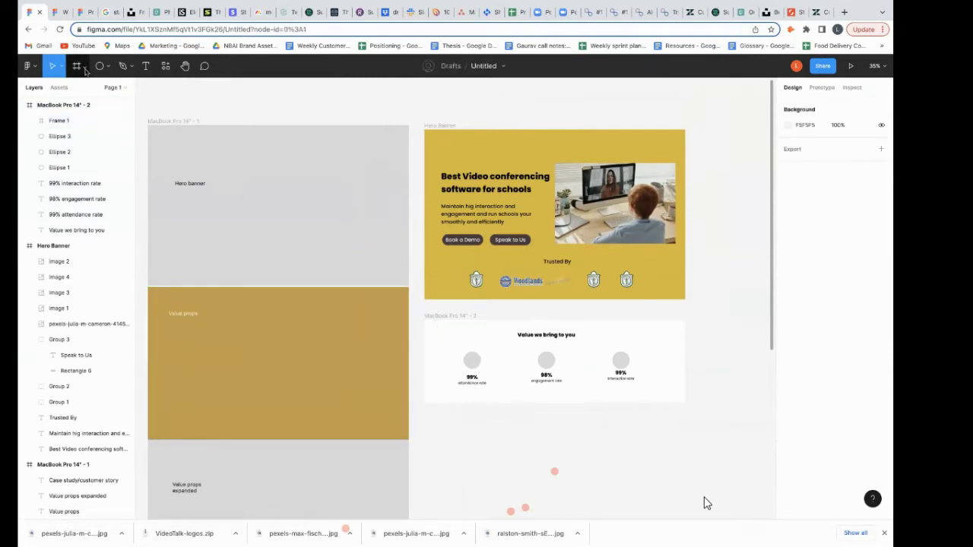
Add a MacBook Pro 14" preset frame and position it directly below the "Value we bring to you" section.
click(85, 68)
click(86, 90)
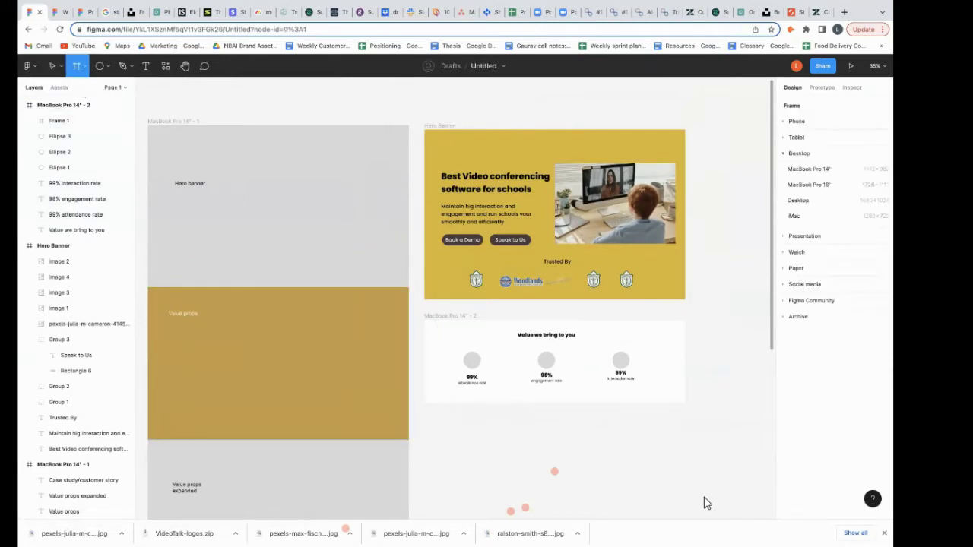
click(810, 170)
drag(647, 292, 443, 461)
scroll(446, 471, down, 2)
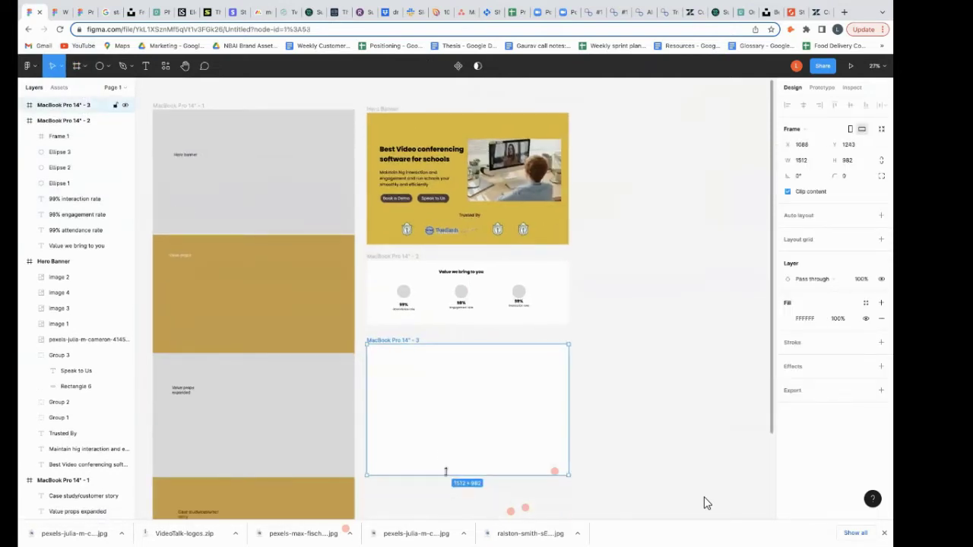
Rename the "Value we bring to you" frame as "Value prop condensed".
double_click(410, 256)
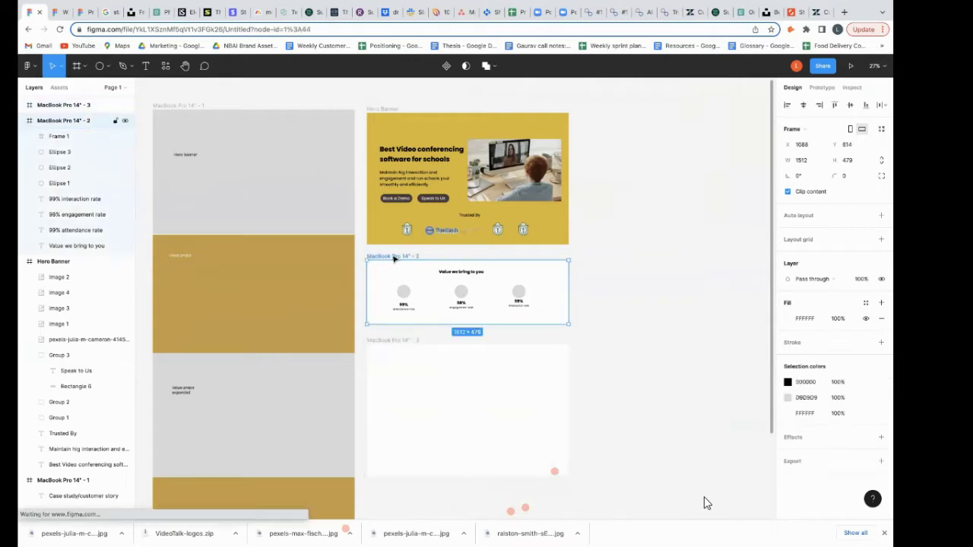
drag(419, 257, 343, 257)
text(Value prop)
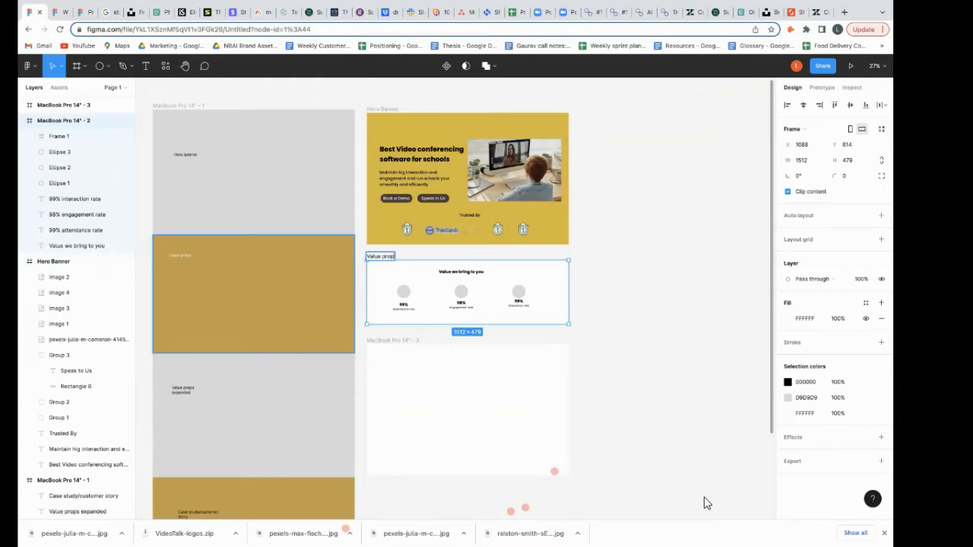
text(condensed)
Rename the empty frame below it as "Value prop expanded".
double_click(407, 340)
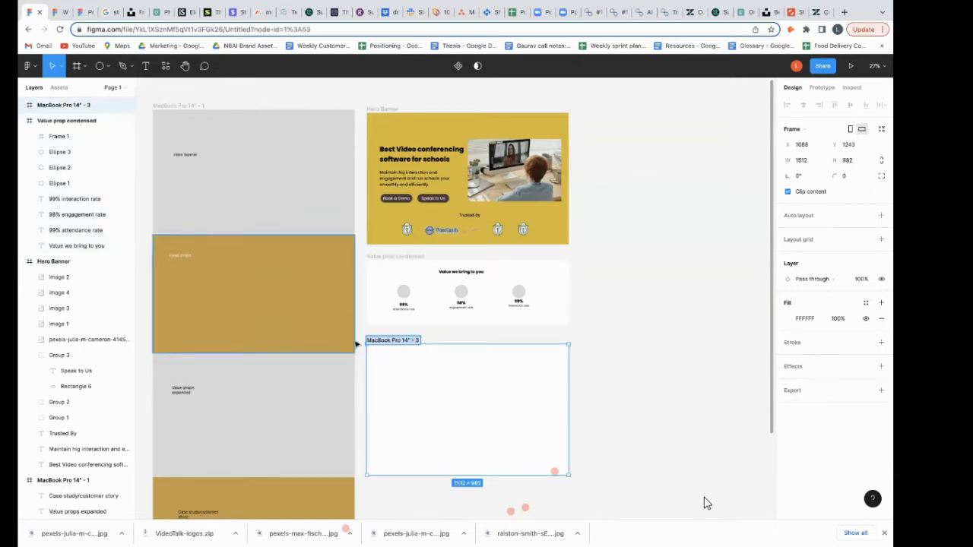
text(Value prop expanded)
click(608, 387)
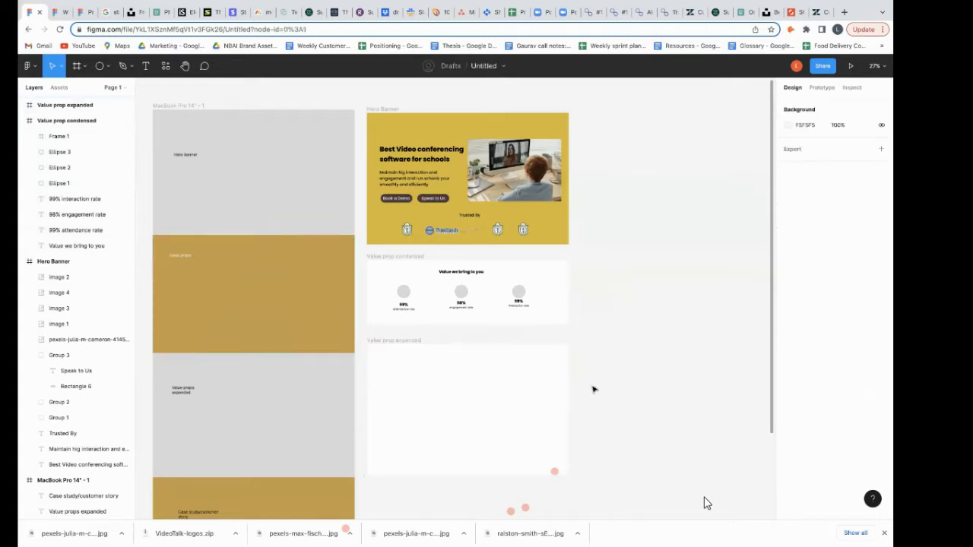
Change the fill of the "Value prop expanded" frame to dark brown 684F4F.
scroll(563, 389, down, 2)
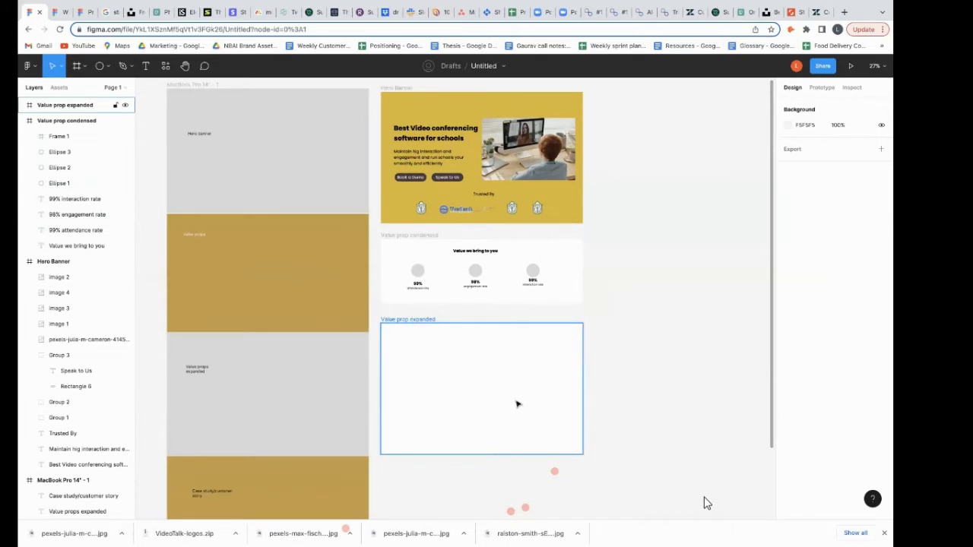
click(517, 403)
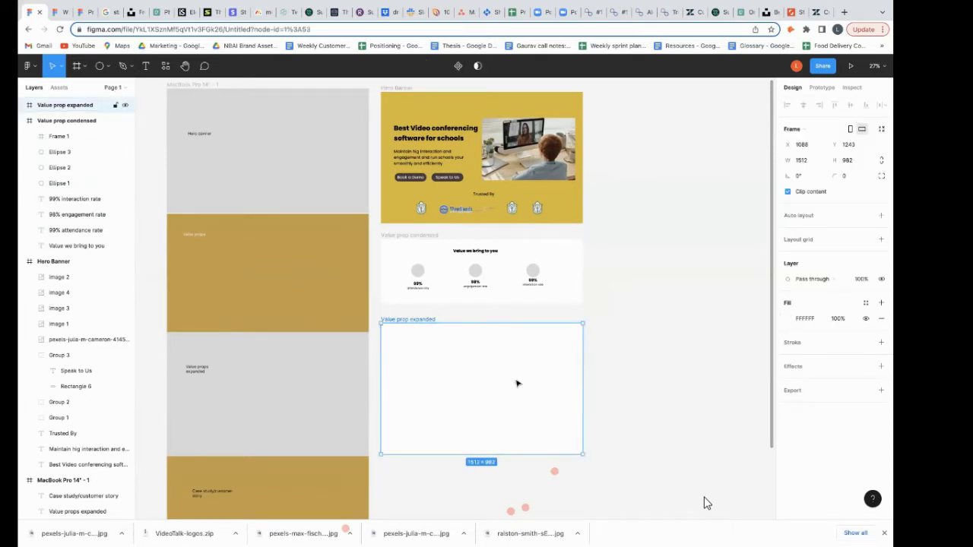
click(789, 318)
drag(660, 279, 686, 346)
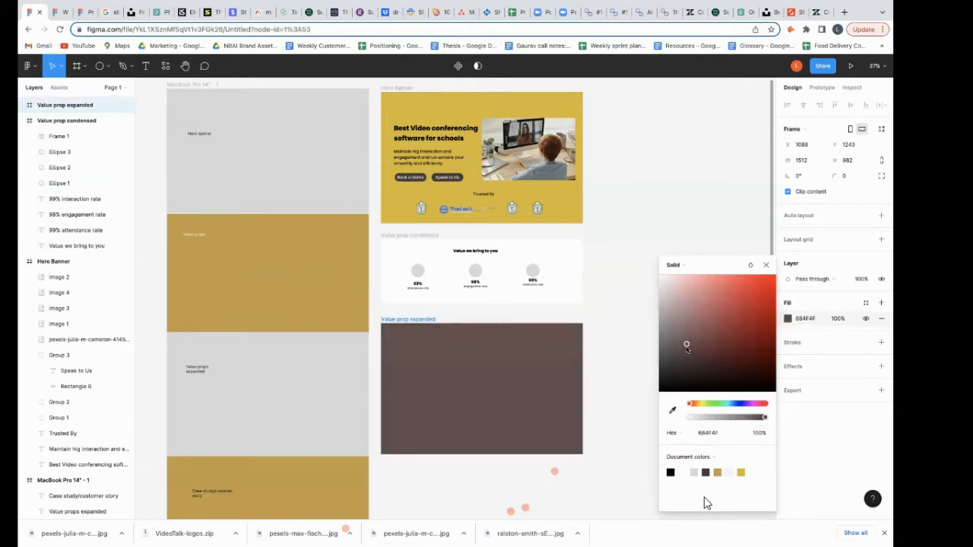
click(601, 350)
scroll(541, 384, up, 5)
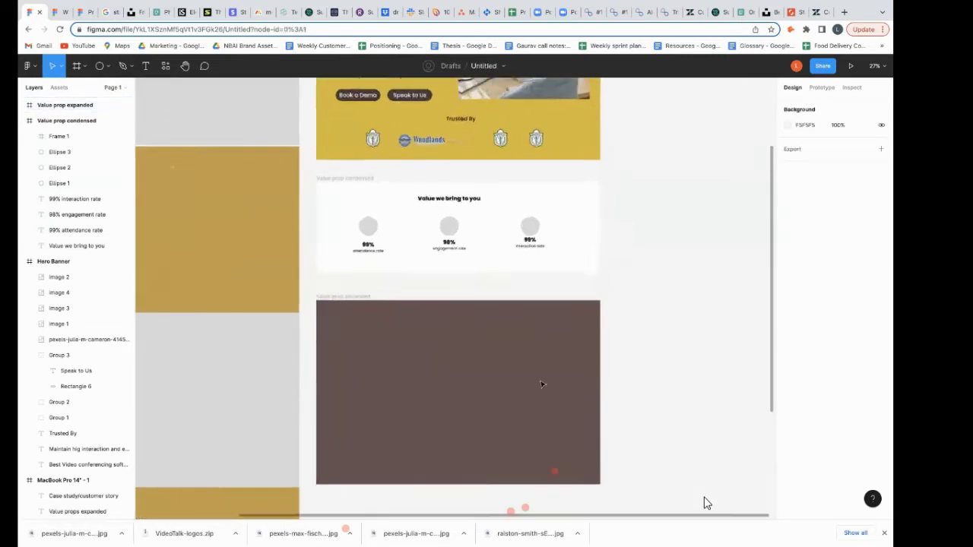
scroll(542, 383, up, 3)
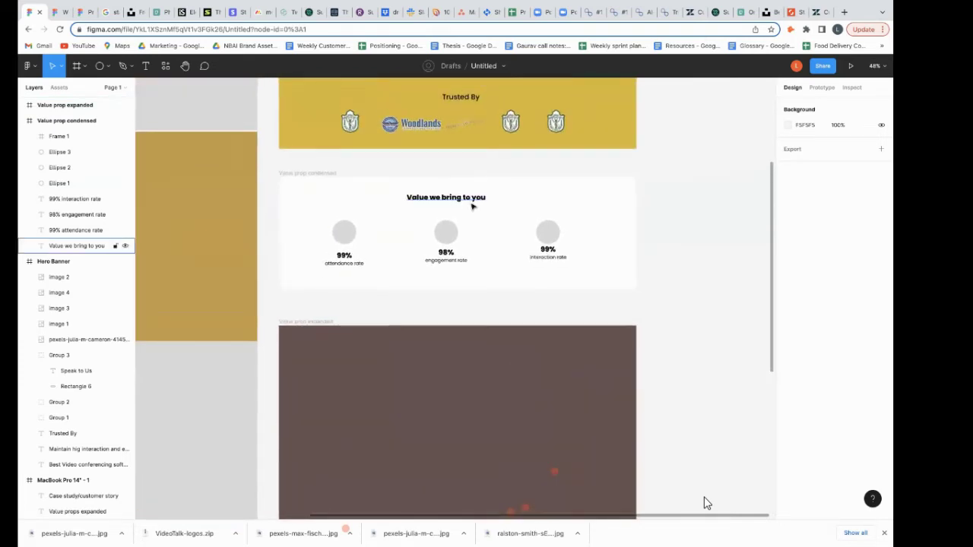
Duplicate the "Value we bring to you" heading and move the copy near the top of the "Value prop expanded" frame.
click(458, 200)
key(ctrl+d)
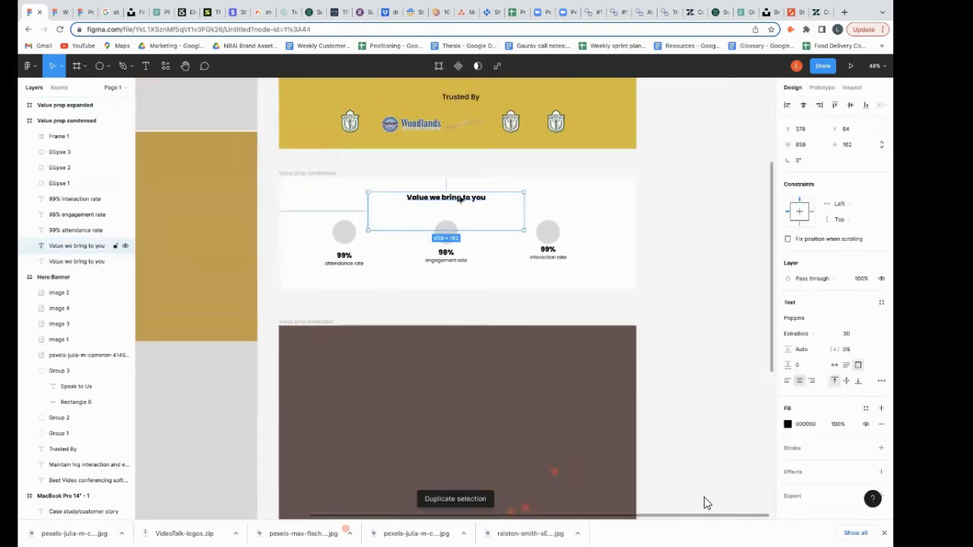
drag(457, 199, 457, 371)
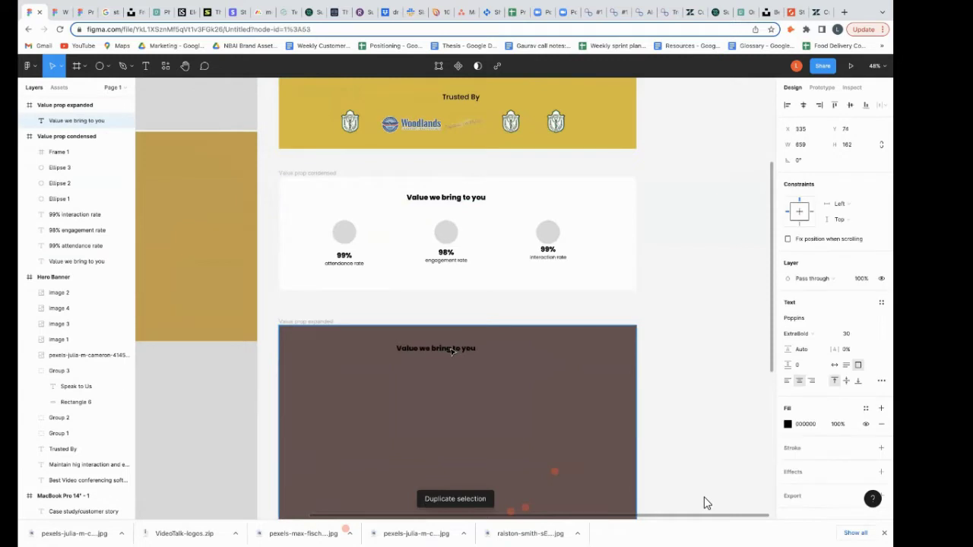
Change the fill of the copied heading to white FFFFFF.
click(789, 424)
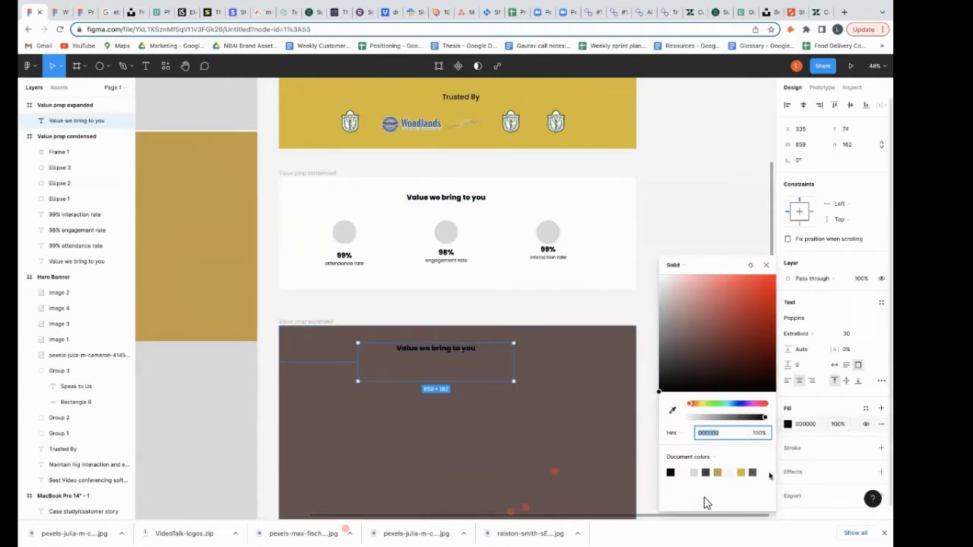
text(FFFFFF)
key(Return)
key(Return)
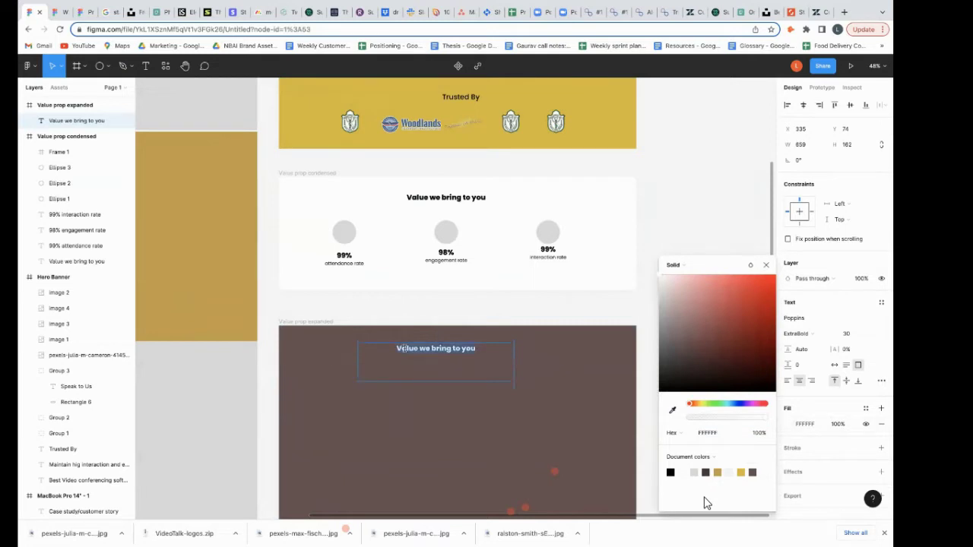
Switch to the finished Practical design file and copy the heading text "Especially built for schools, deliver a near classroom experience and high engagement".
key(Left)
key(ctrl+a)
key(ctrl+minus)
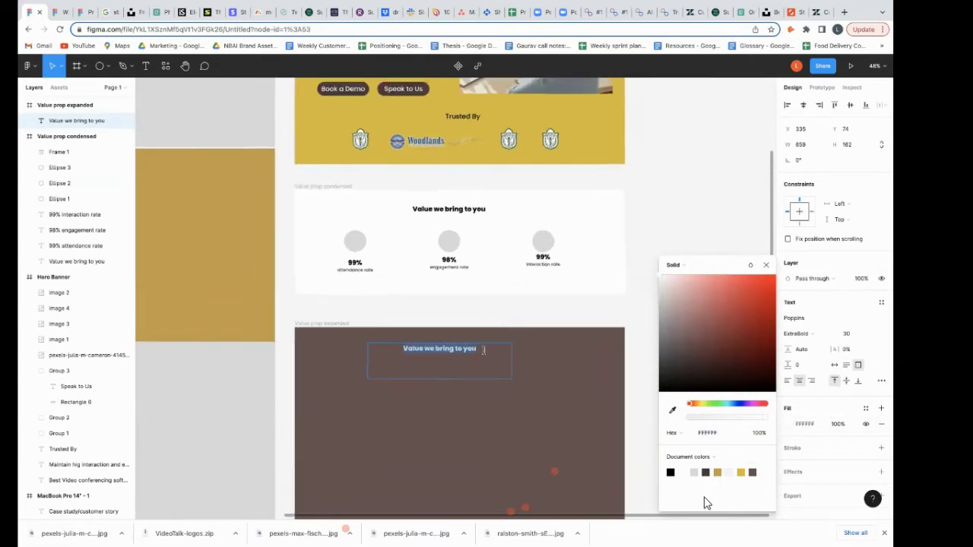
key(ctrl+minus)
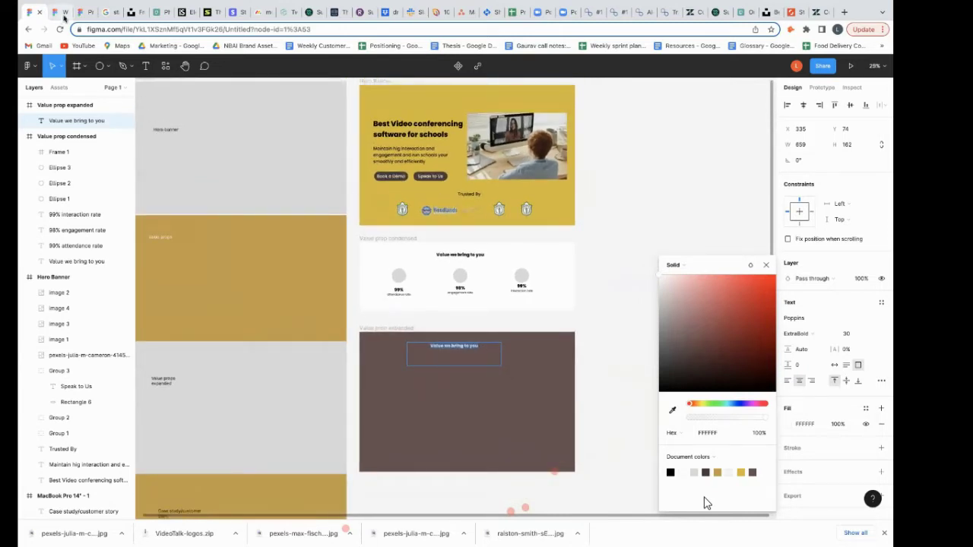
click(65, 12)
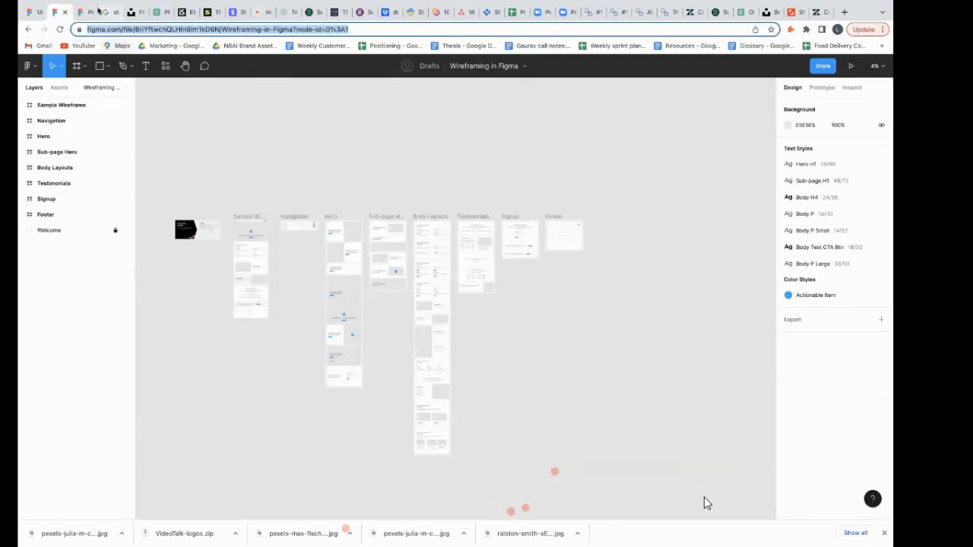
click(80, 12)
scroll(707, 503, up, 5)
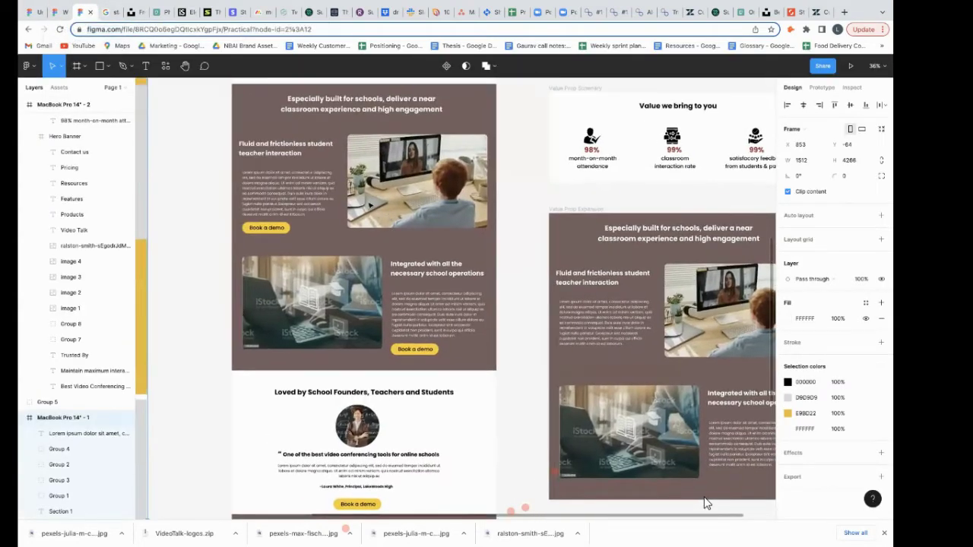
scroll(365, 204, up, 2)
double_click(431, 192)
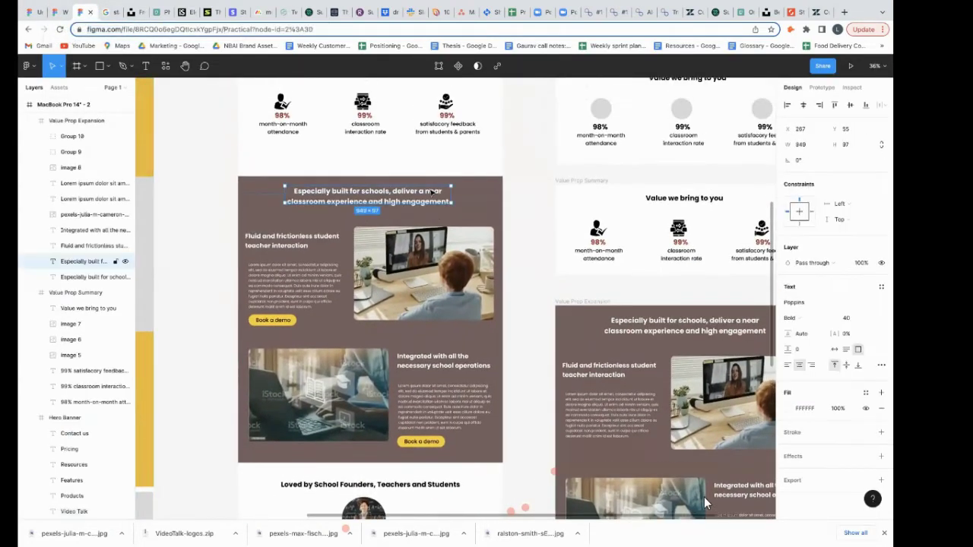
double_click(301, 193)
key(ctrl+c)
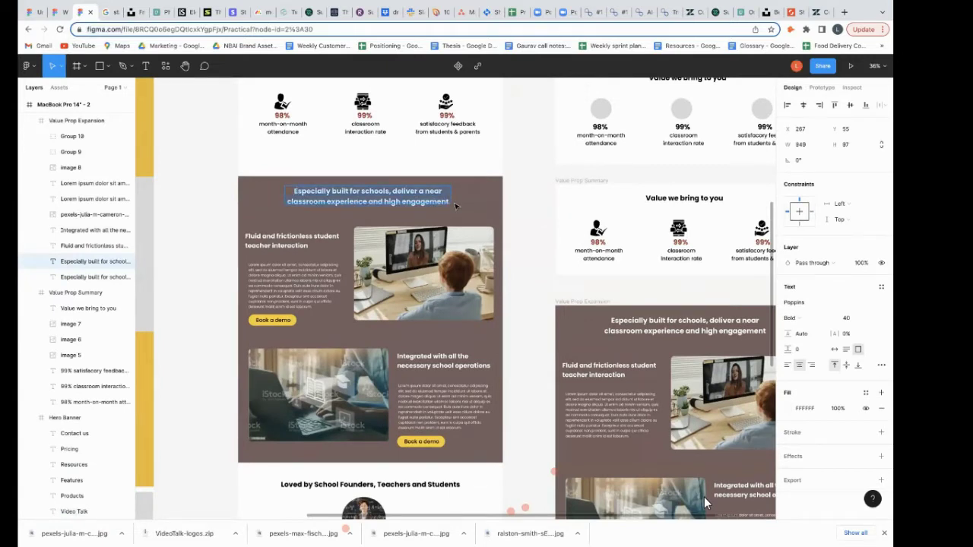
Back in the Untitled file, replace the heading text in the "Value prop expanded" frame with the copied school-focused heading.
key(ctrl+1)
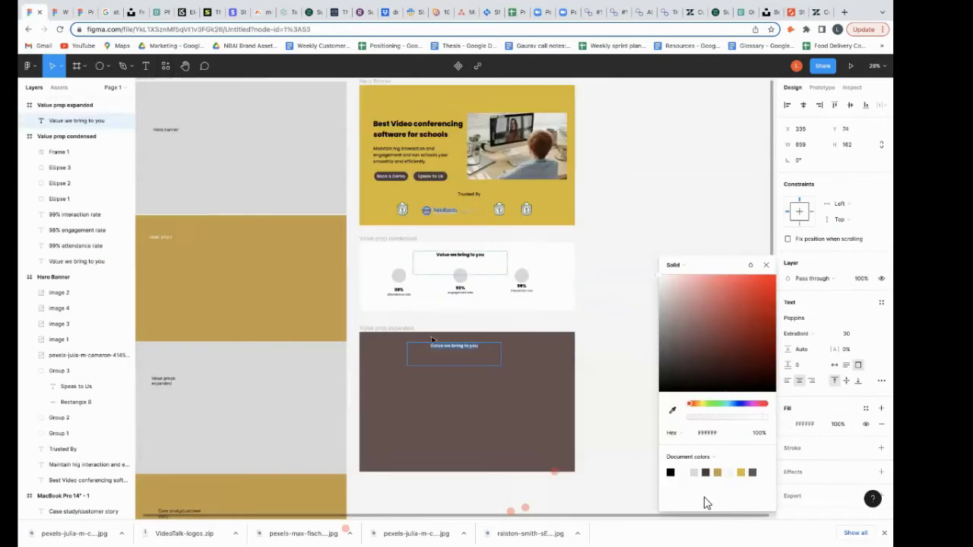
scroll(443, 352, up, 5)
double_click(426, 343)
key(ctrl+a)
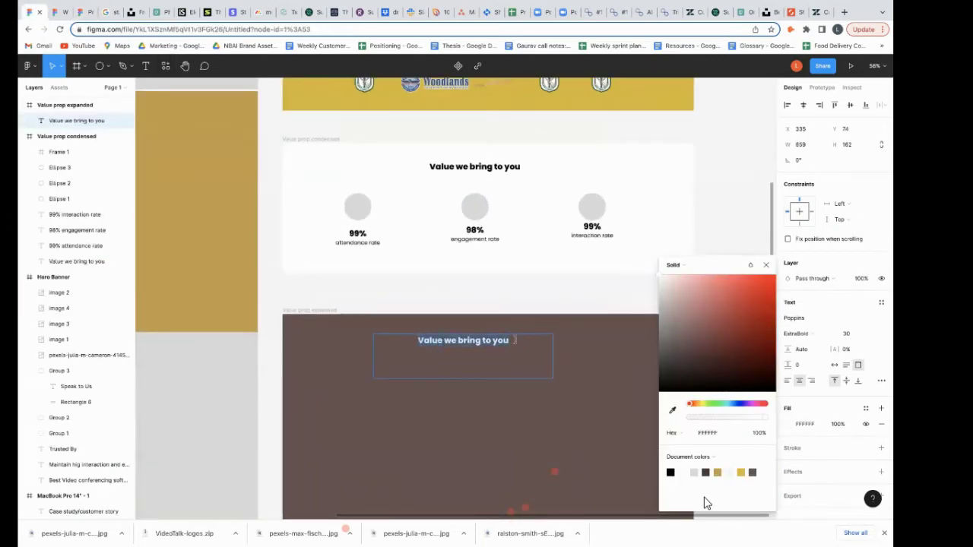
key(ctrl+v)
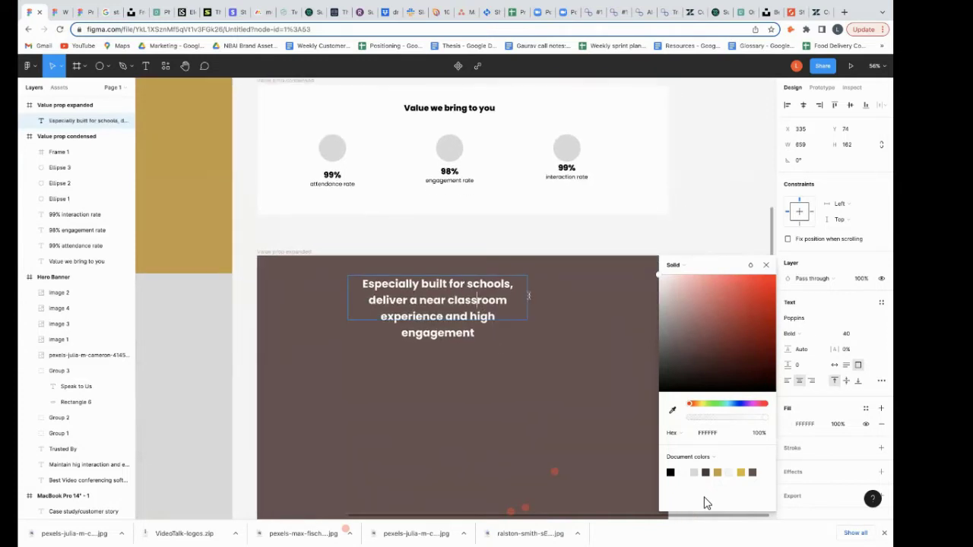
Widen the heading's text box to about 937 so it fits two lines, and centre it near the frame's top.
key(Escape)
drag(527, 298, 603, 298)
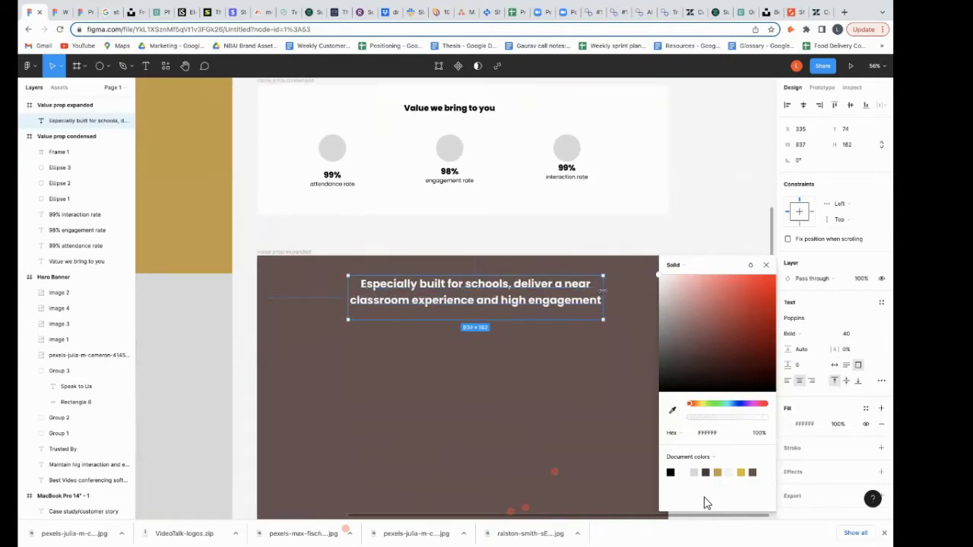
drag(397, 292, 396, 287)
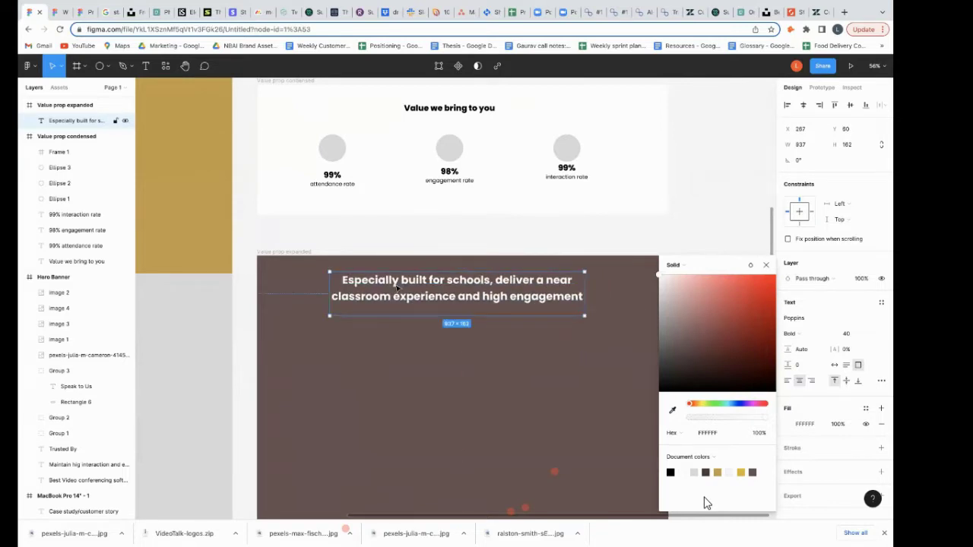
Copy the whole "Value Prop Expansion" frame from the Practical design file.
click(57, 12)
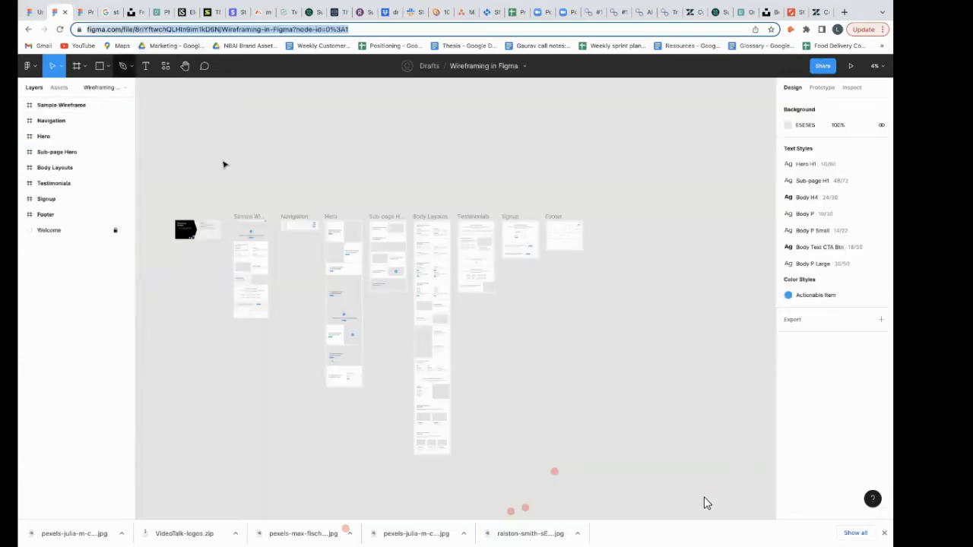
click(84, 12)
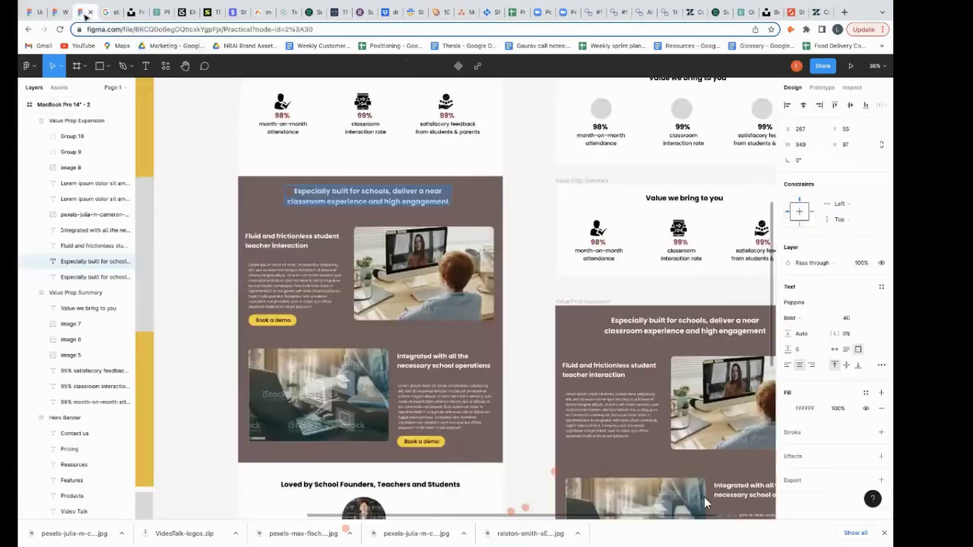
scroll(318, 180, up, 5)
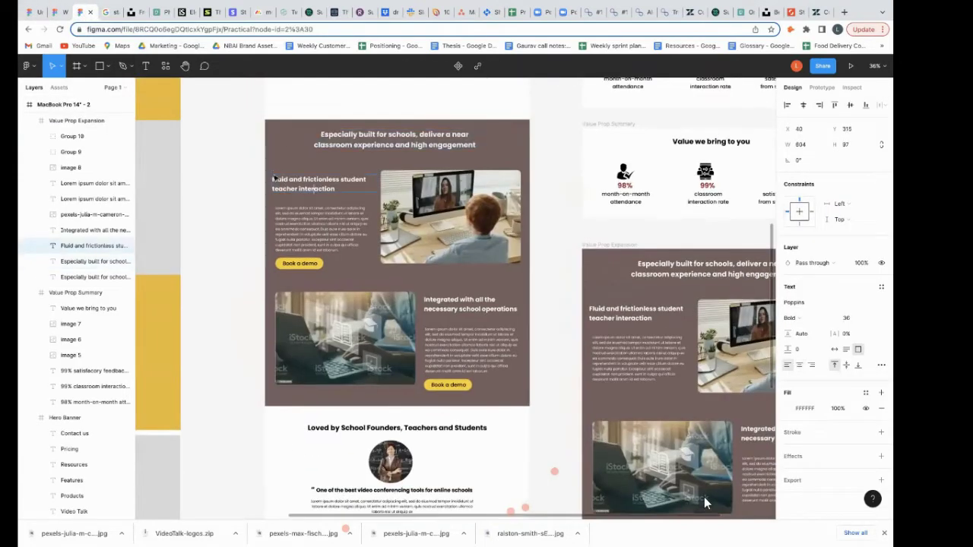
click(276, 180)
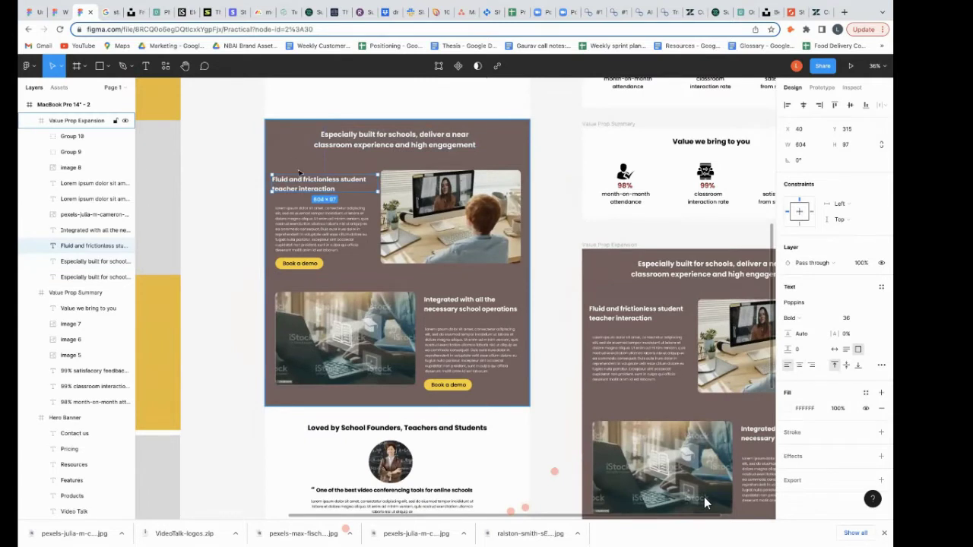
scroll(299, 173, left, 3)
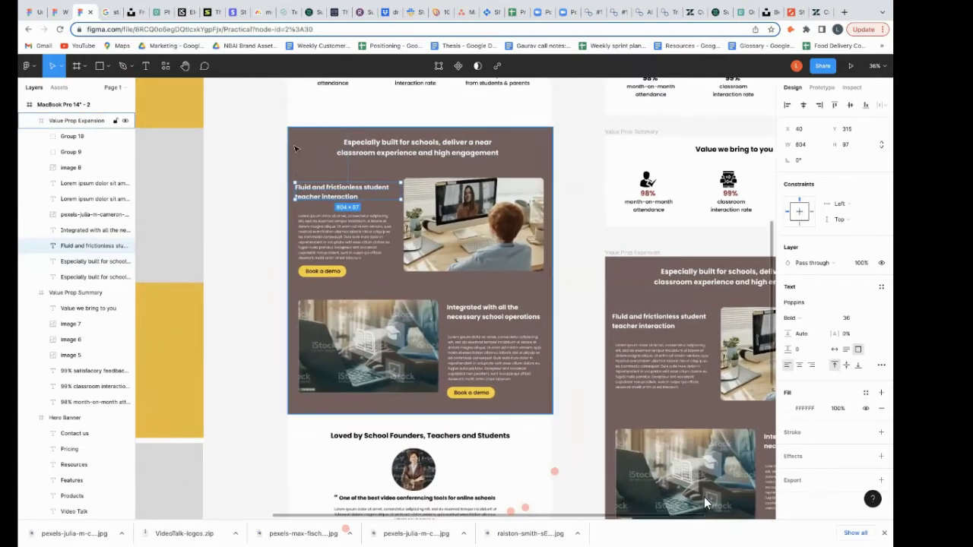
click(296, 148)
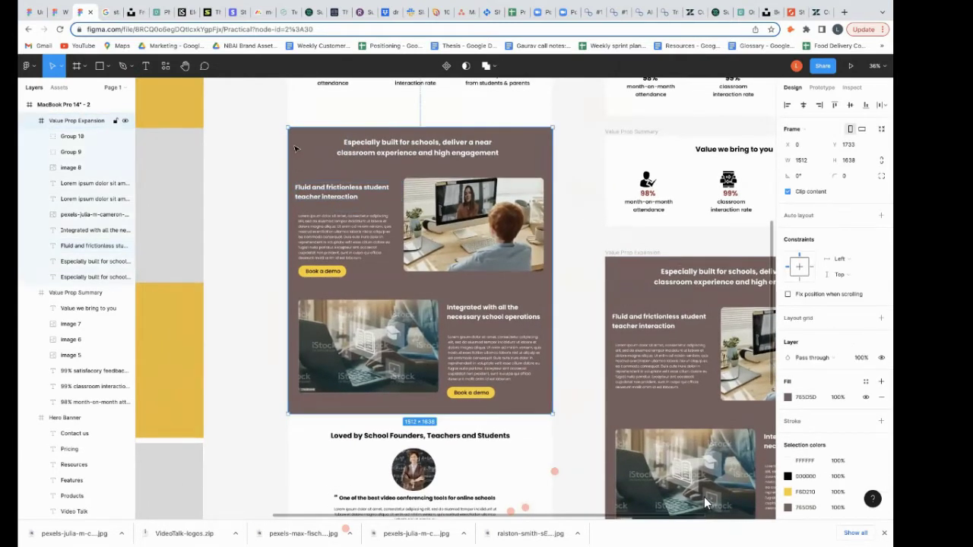
Paste the "Value Prop Expansion" frame into the Untitled file and place it beside the "Value prop expanded" frame.
click(34, 12)
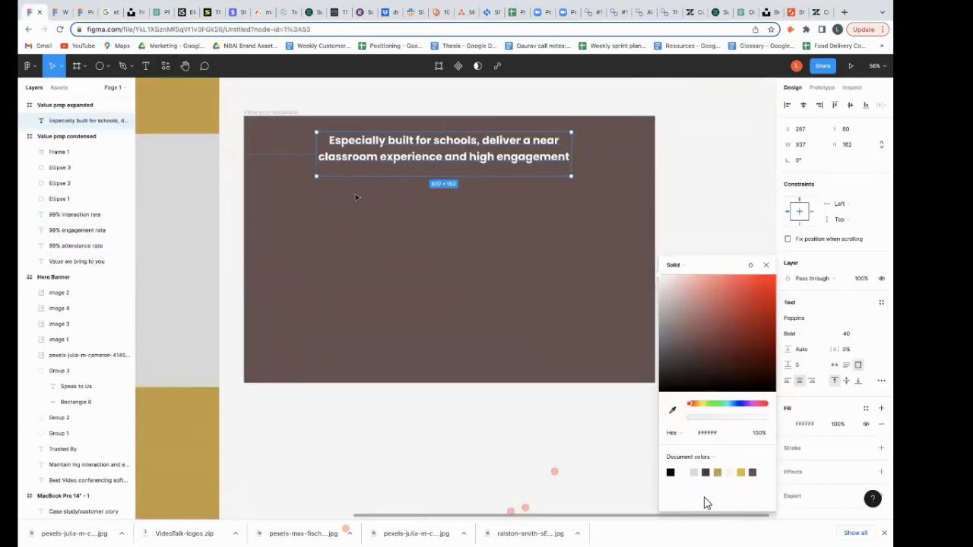
scroll(355, 198, right, 3)
scroll(355, 197, down, 3)
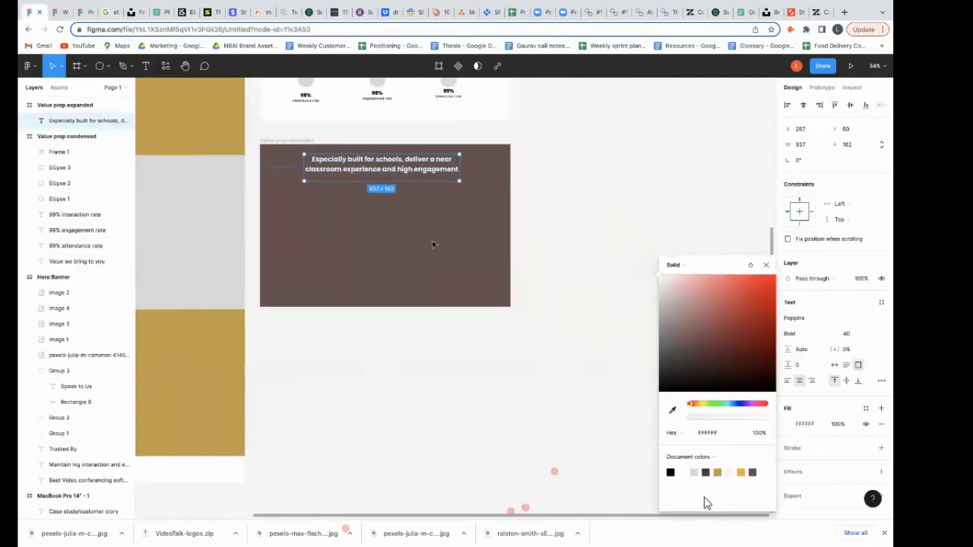
scroll(433, 245, up, 5)
scroll(434, 245, up, 2)
scroll(433, 245, down, 1)
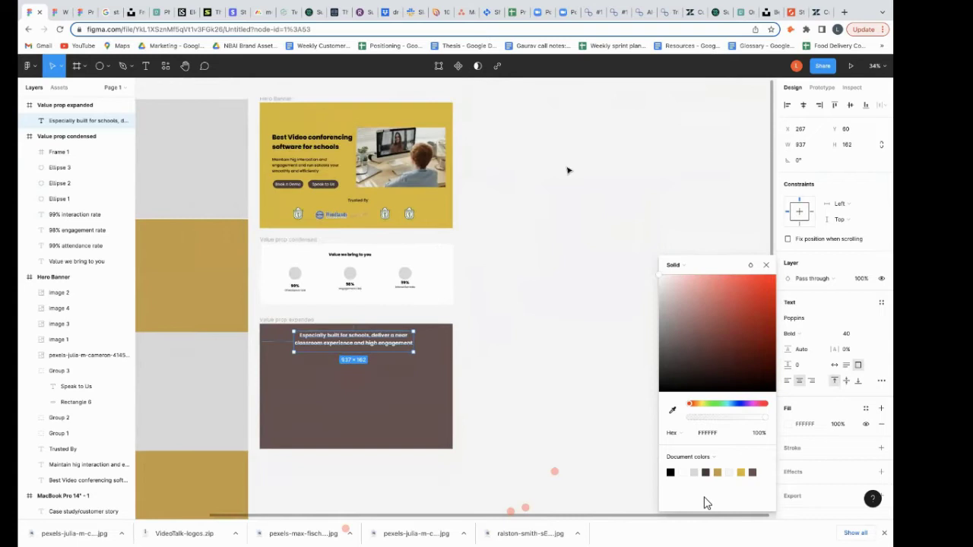
key(Escape)
key(Escape)
key(ctrl+v)
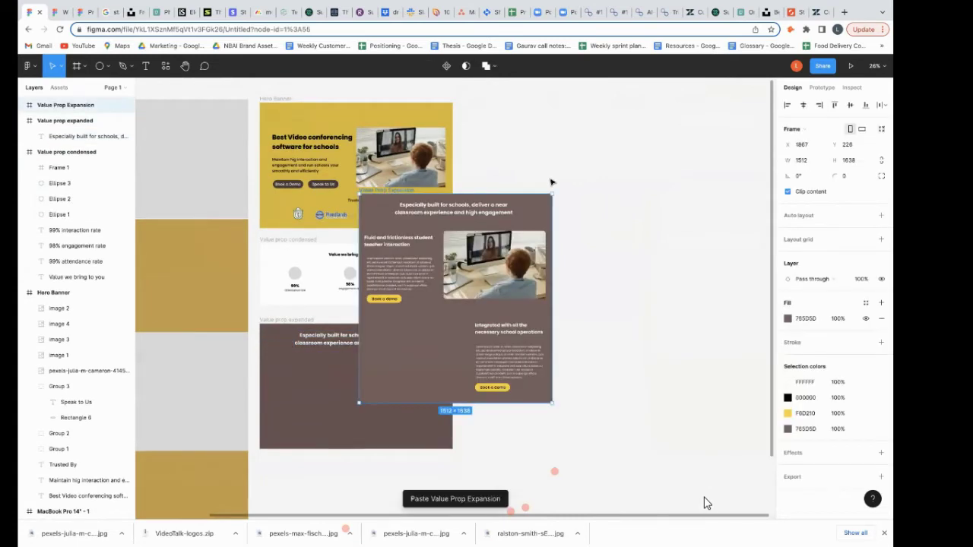
drag(427, 317, 564, 304)
key(Escape)
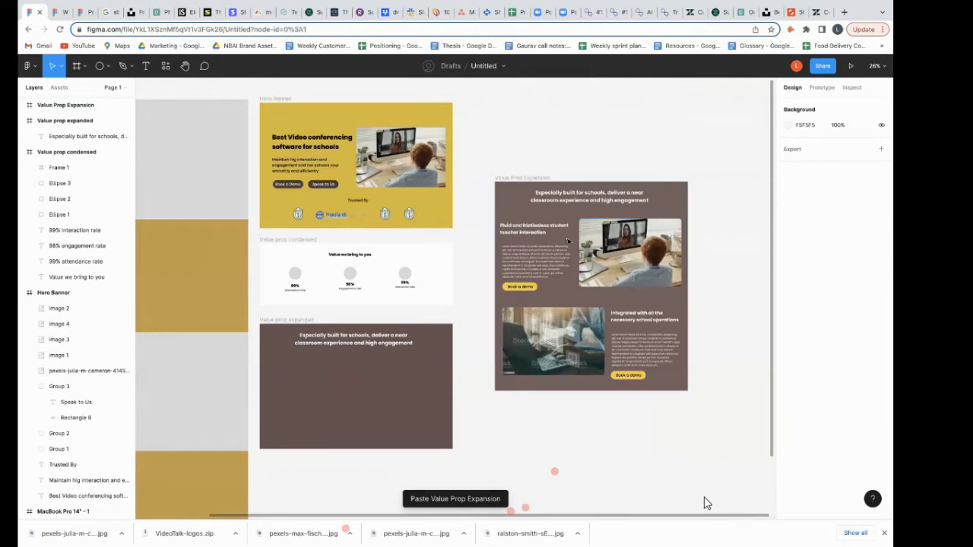
drag(523, 181, 491, 330)
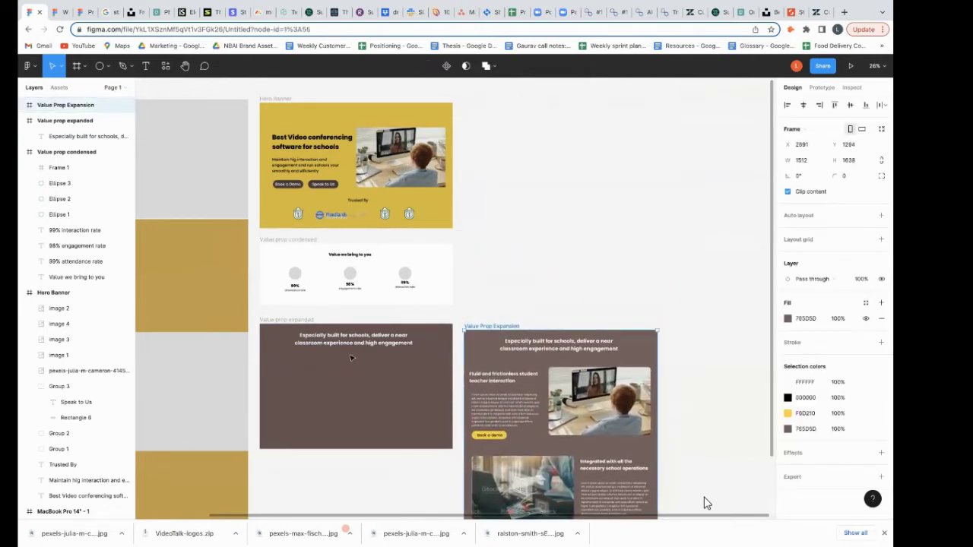
Delete the "Value prop expanded" frame and put "Value Prop Expansion" in its place, directly below "Value prop condensed".
click(299, 320)
key(Delete)
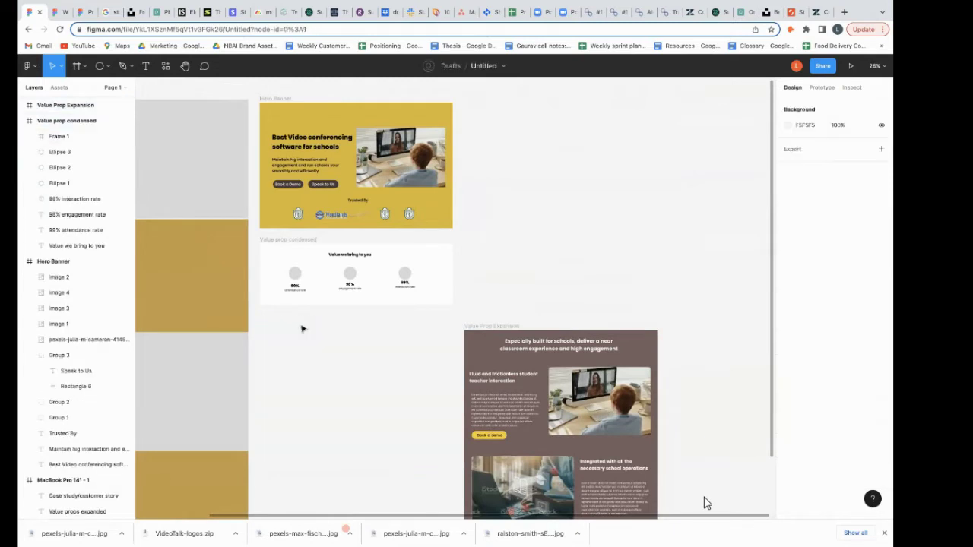
drag(503, 327, 299, 315)
scroll(299, 316, down, 2)
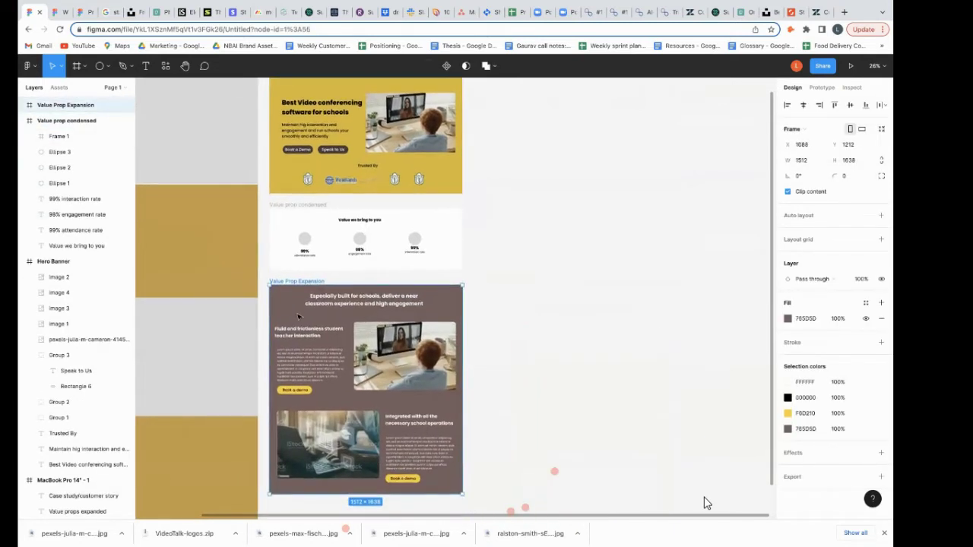
Switch to the Practical design file and copy its "Customer Testimonial" frame, located between the value prop expansion and the footer.
scroll(706, 503, down, 1)
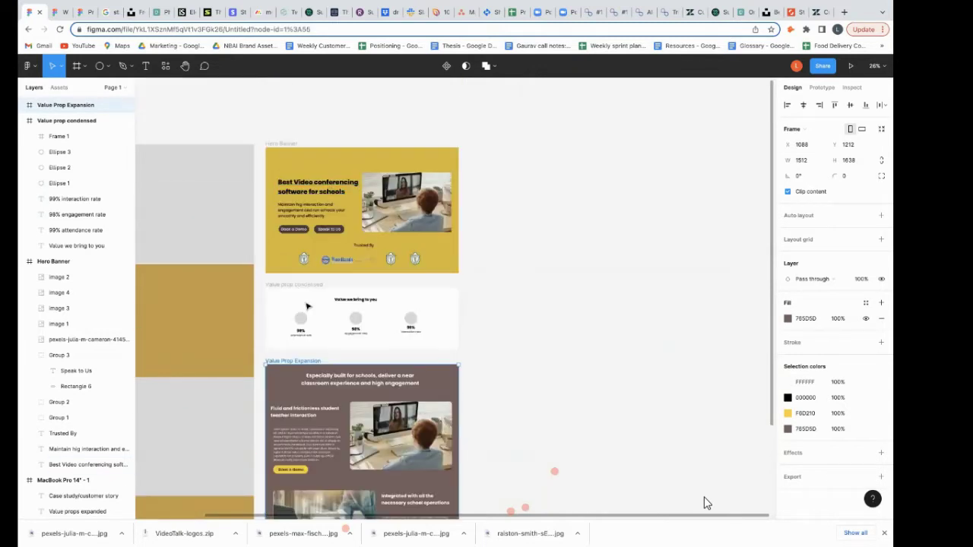
scroll(316, 338, down, 3)
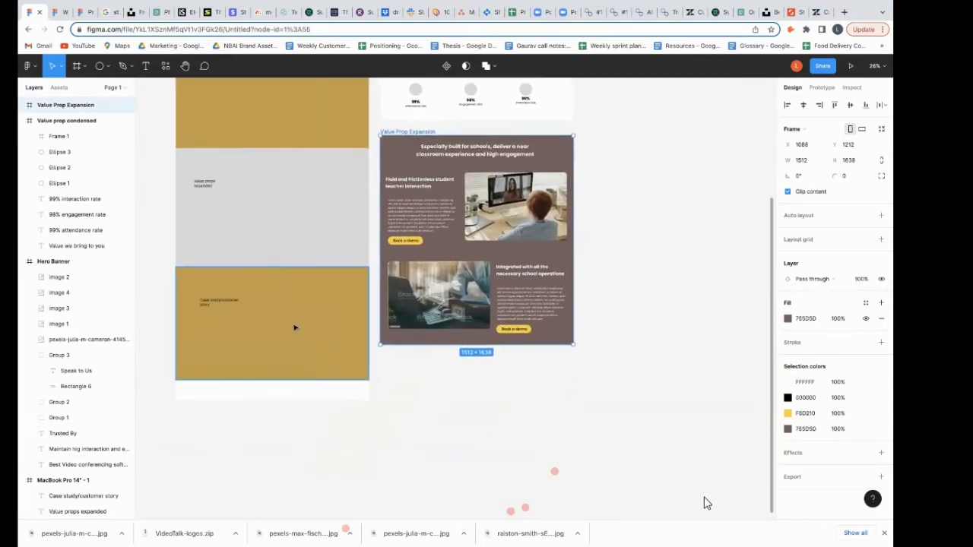
click(293, 326)
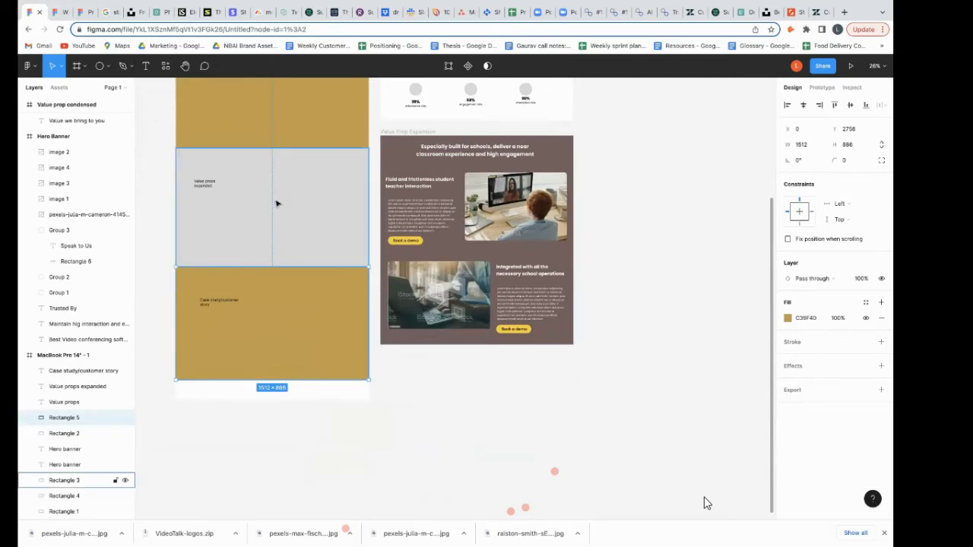
click(65, 11)
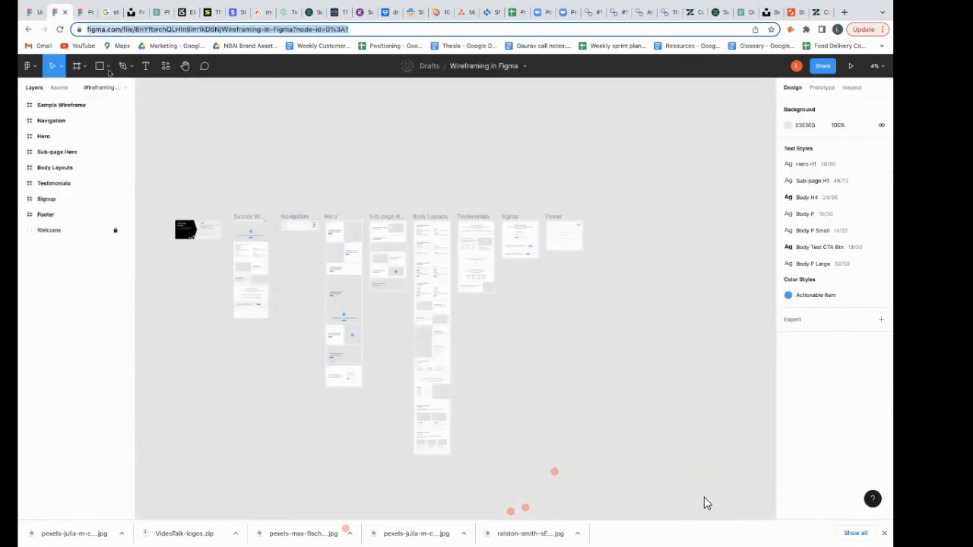
click(85, 12)
scroll(489, 336, down, 5)
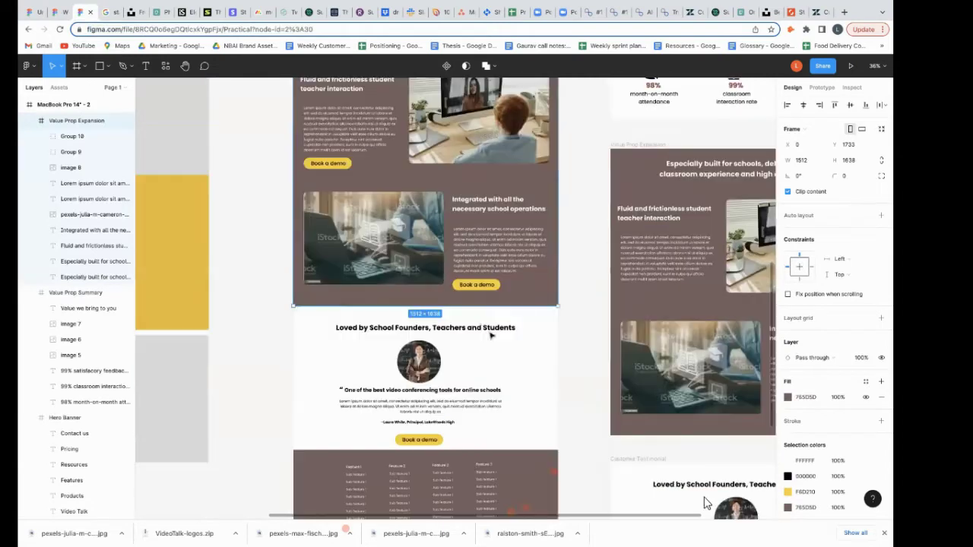
scroll(489, 337, up, 2)
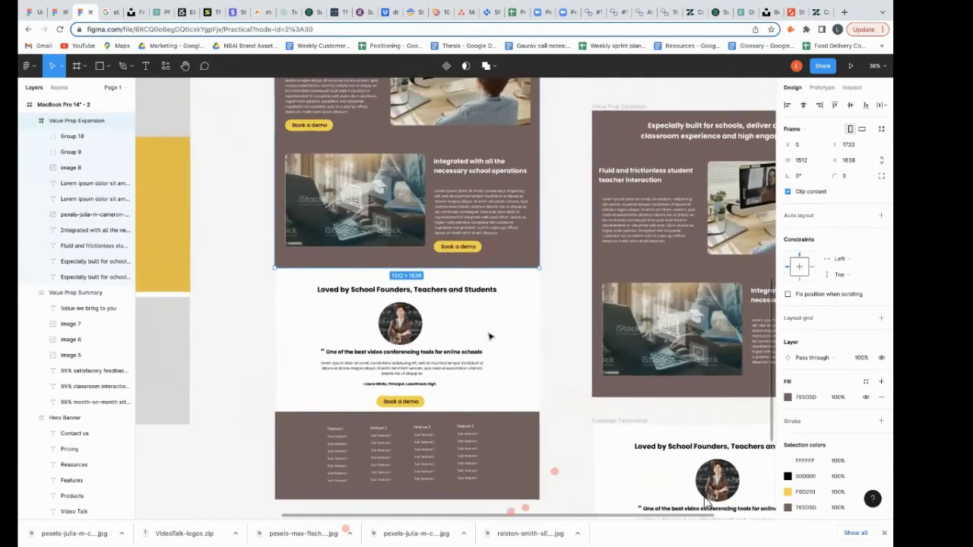
scroll(489, 337, up, 2)
click(192, 248)
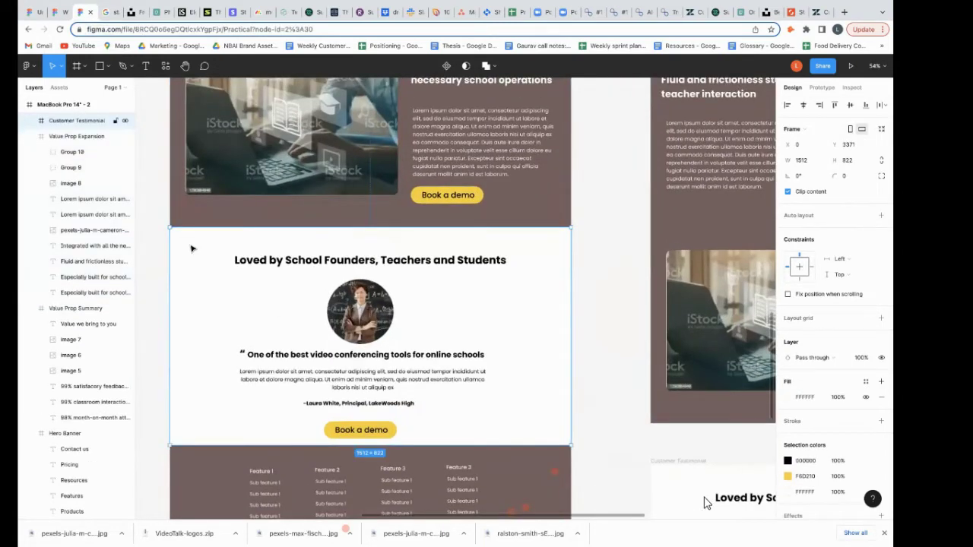
Paste the "Customer Testimonial" frame into the Untitled file and align it directly below the "Value Prop Expansion" frame.
click(34, 12)
scroll(303, 310, down, 3)
click(456, 389)
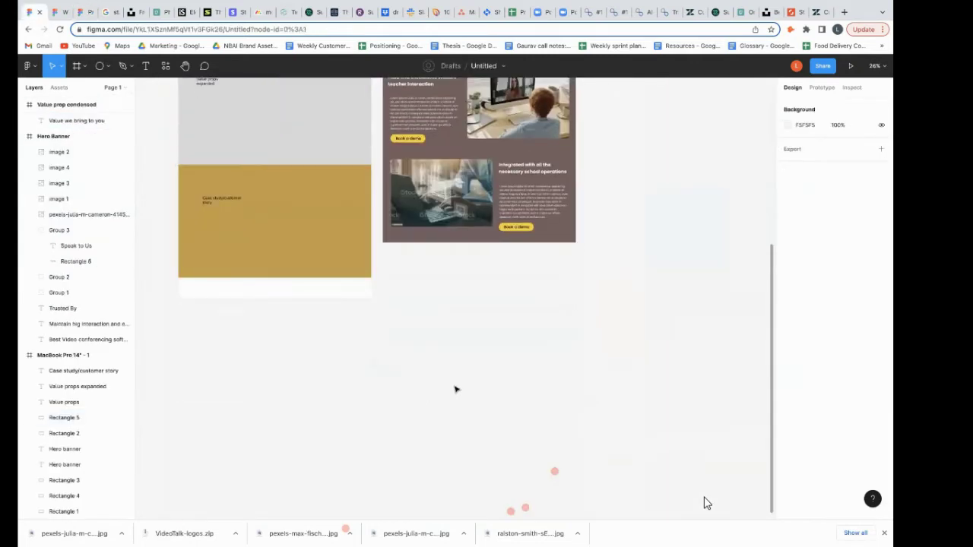
key(ctrl+v)
drag(485, 287, 508, 300)
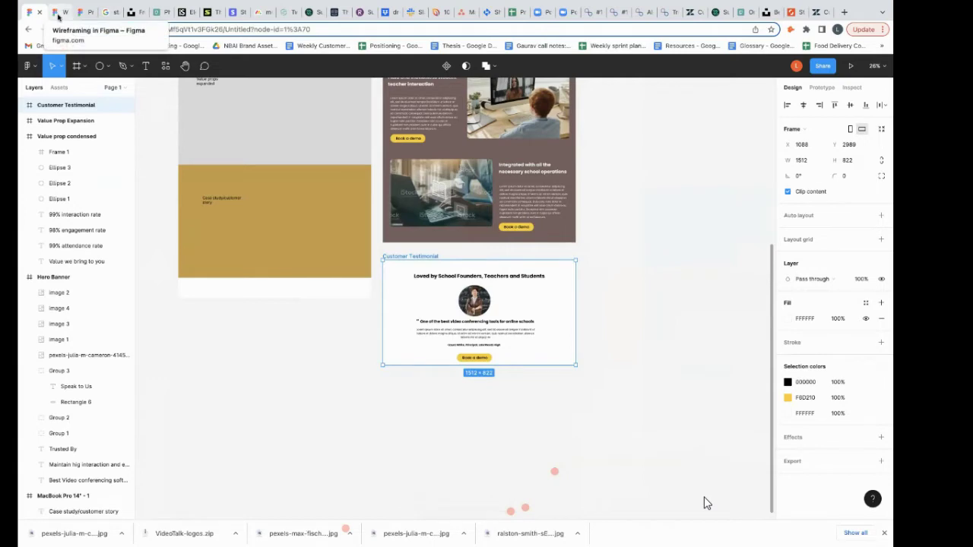
Copy the "Footer" frame with the feature columns from the Practical design file.
click(58, 16)
click(34, 17)
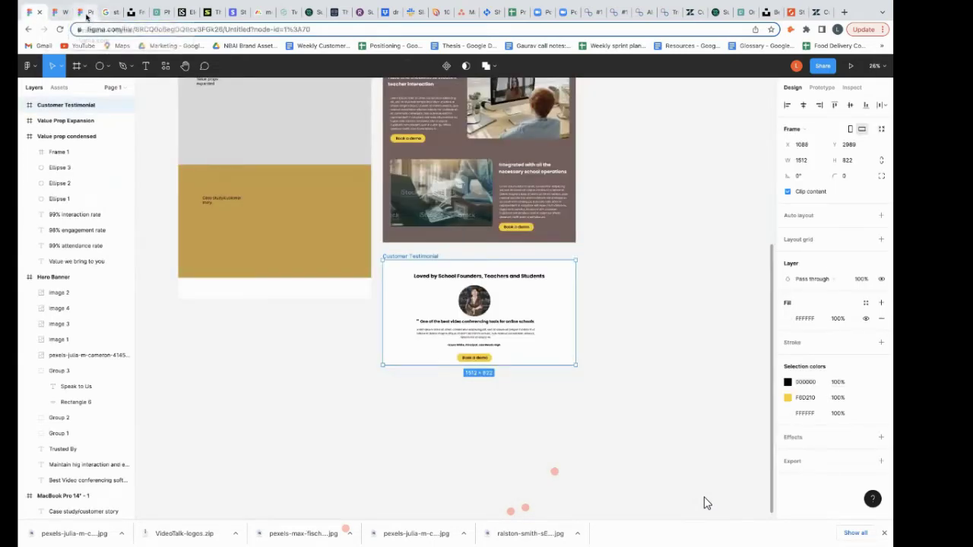
click(87, 16)
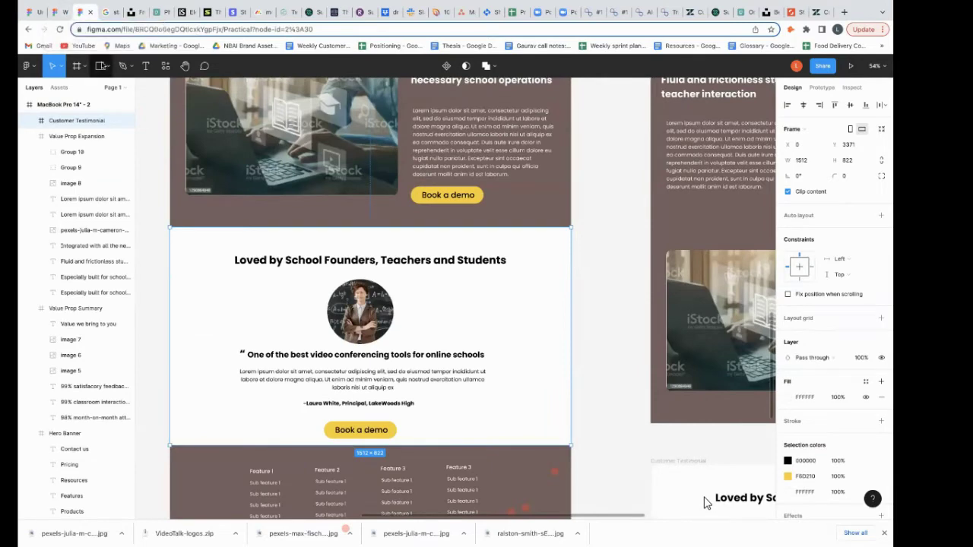
scroll(193, 226, down, 4)
click(205, 333)
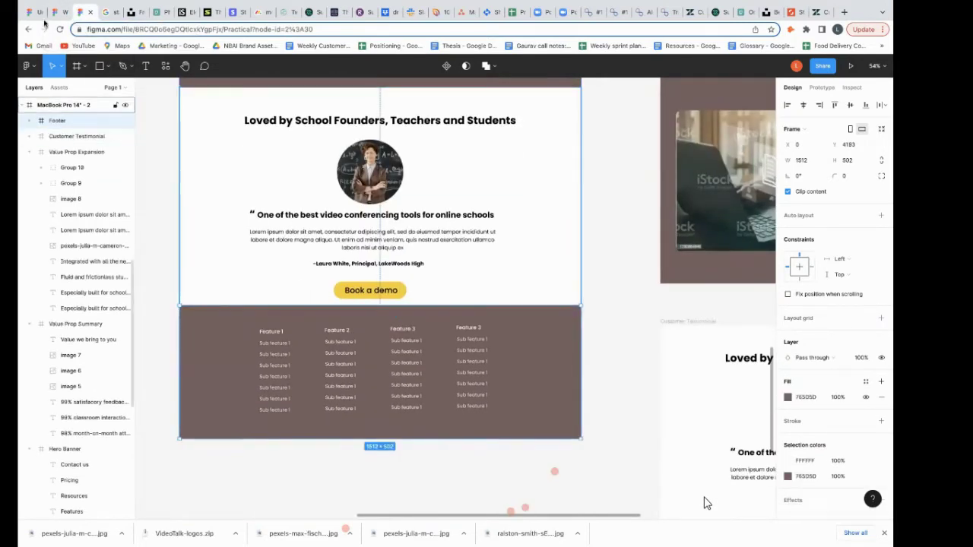
Paste the "Footer" frame into the Untitled file and align it below the "Customer Testimonial" frame at X 1088, Y 4034.
key(ctrl+1)
click(414, 334)
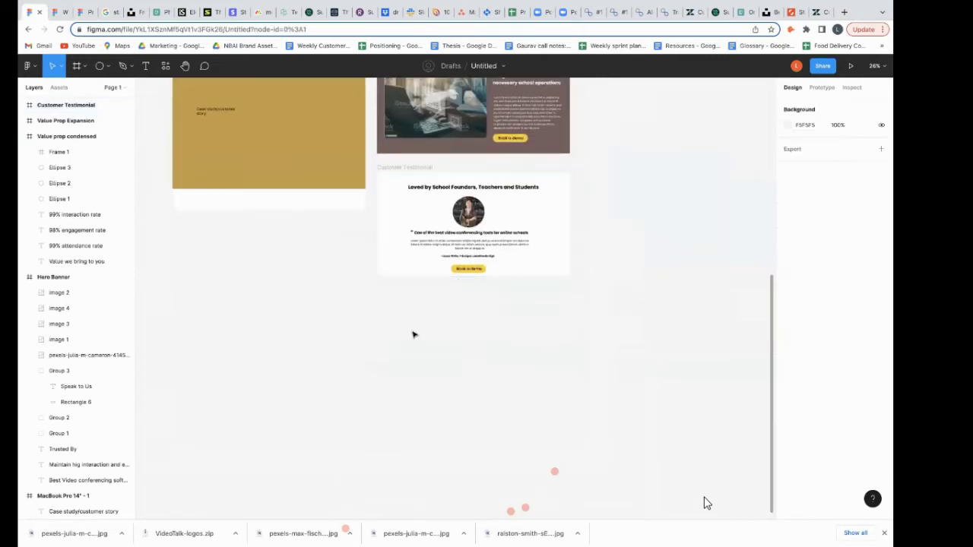
key(ctrl+v)
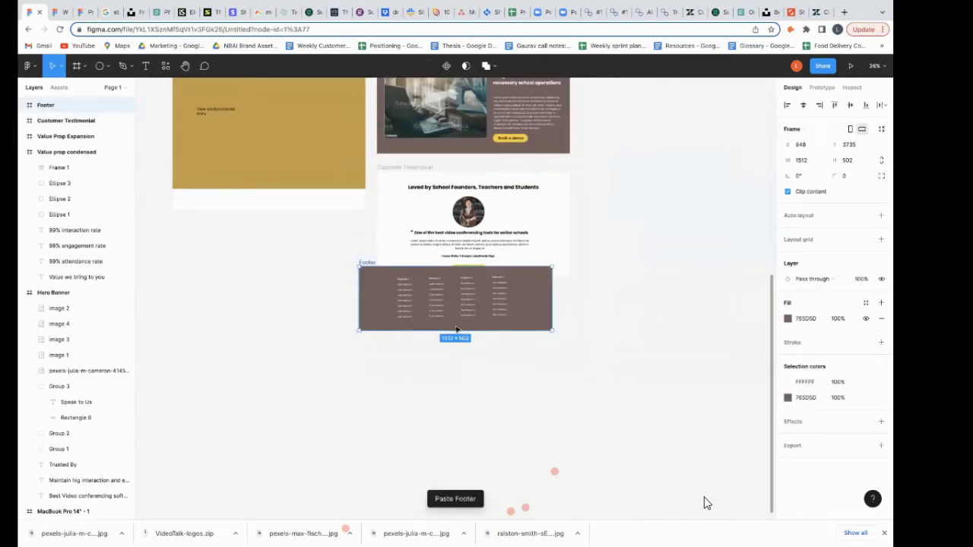
scroll(704, 503, up, 4)
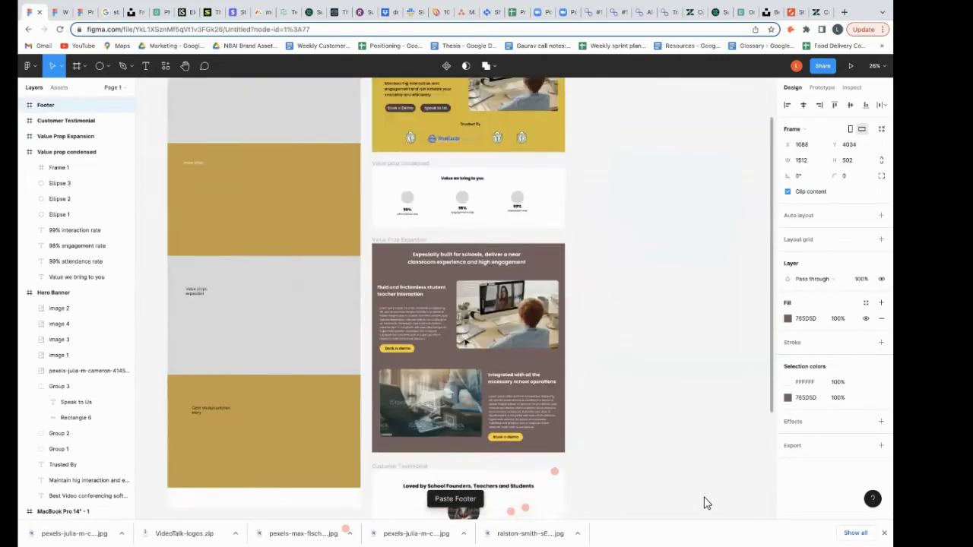
scroll(704, 503, up, 5)
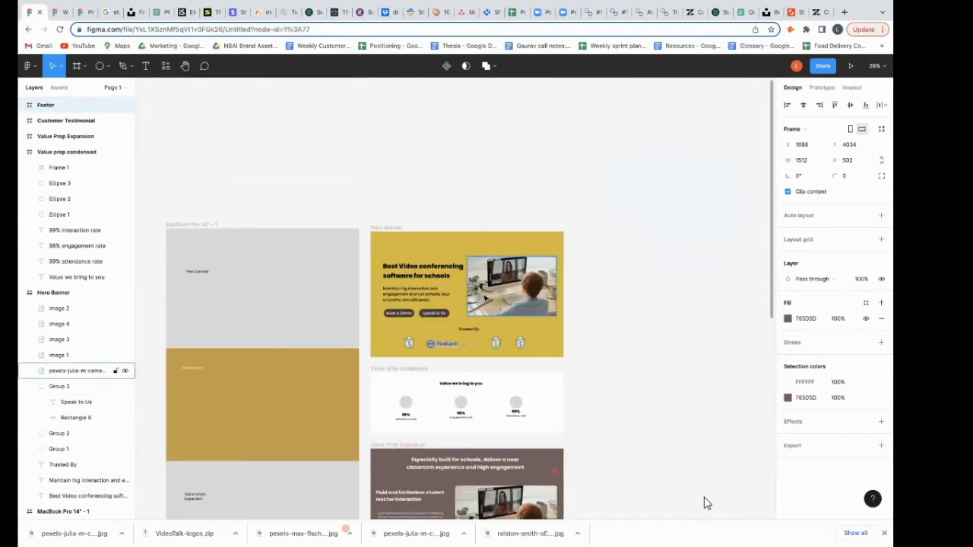
scroll(456, 346, down, 2)
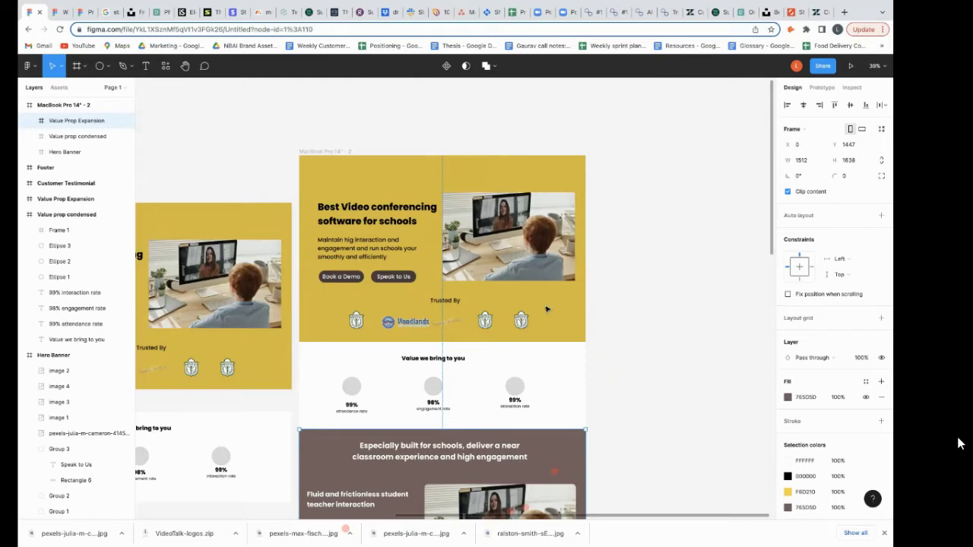
Examine the hero banner and the condensed value prop section inside the "MacBook Pro 14" - 2" frame at closer range.
ctrl+scroll(546, 309, up, 3)
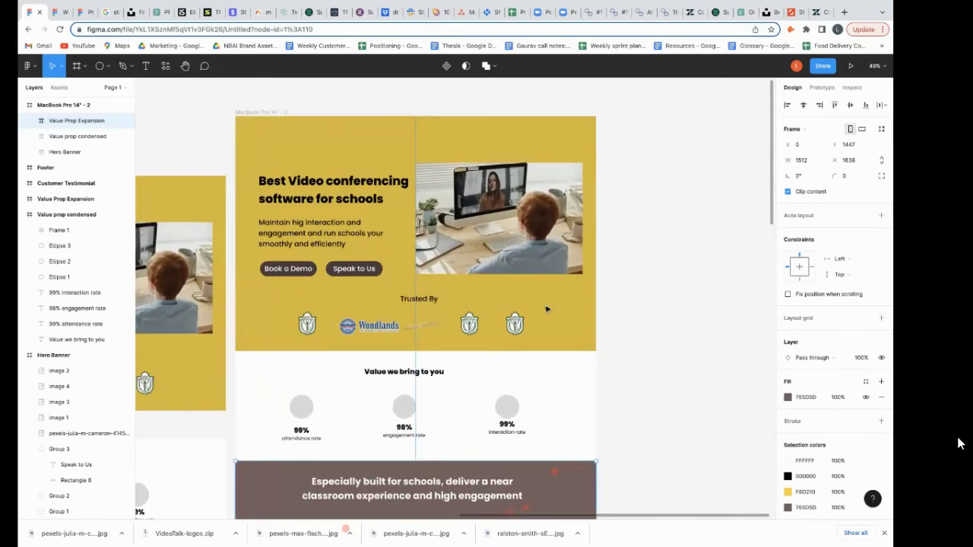
ctrl+scroll(546, 310, up, 3)
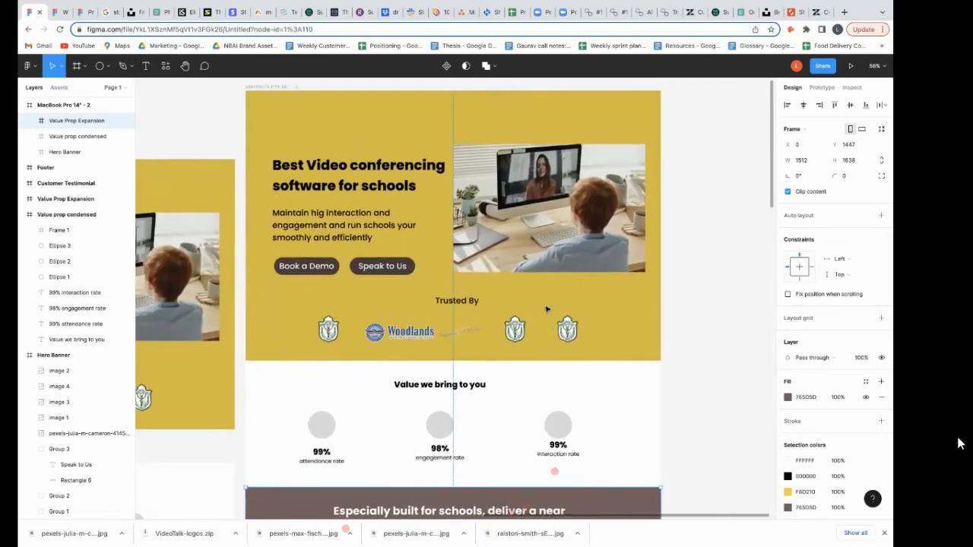
ctrl+scroll(546, 309, up, 2)
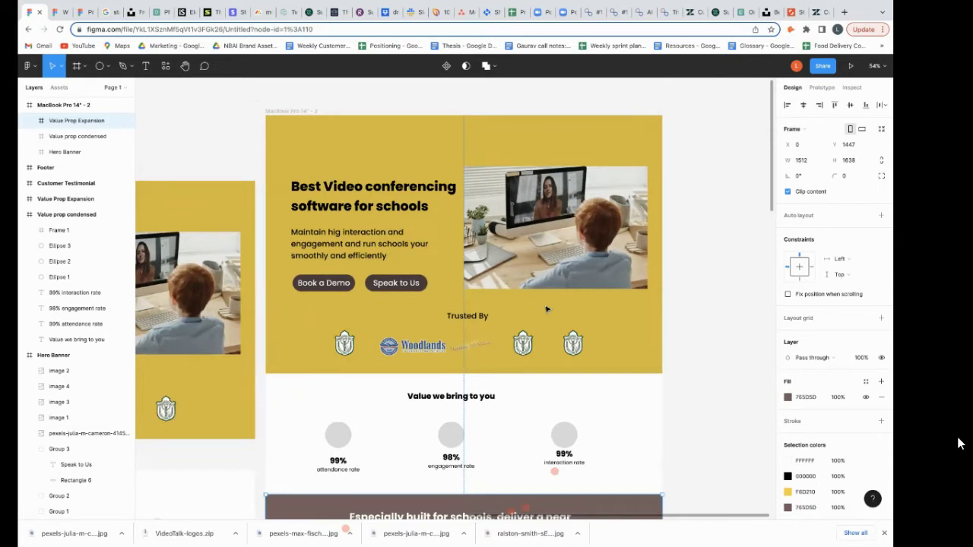
ctrl+scroll(546, 310, up, 1)
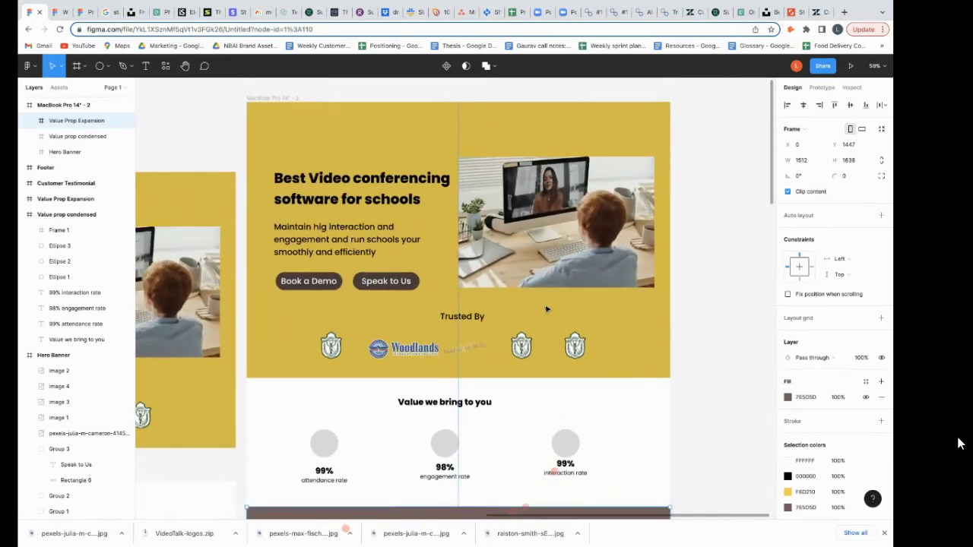
ctrl+scroll(545, 310, down, 1)
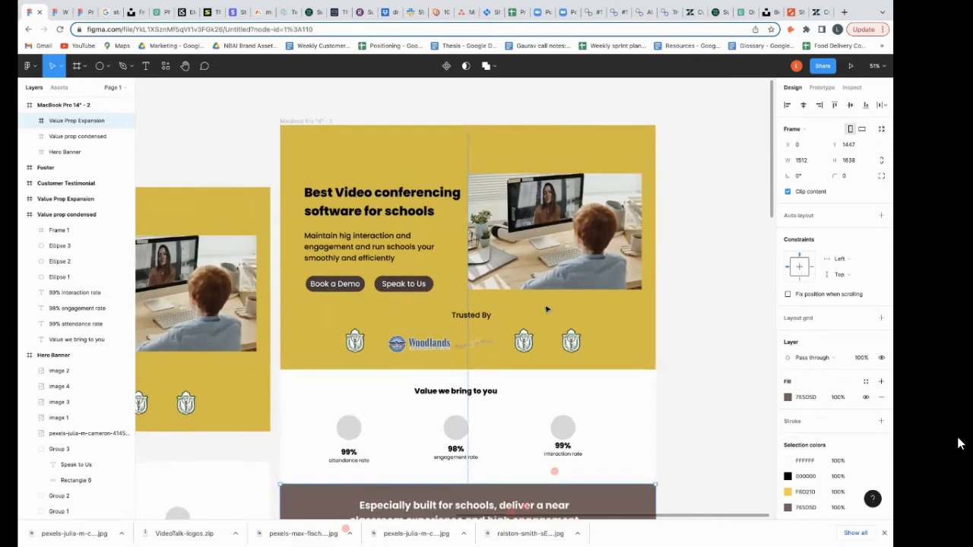
ctrl+scroll(546, 310, down, 1)
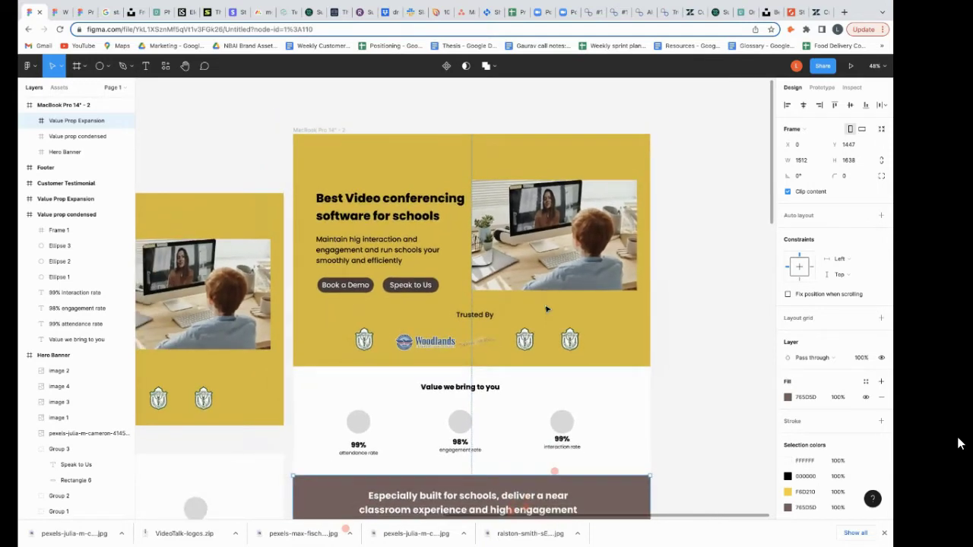
ctrl+scroll(546, 309, up, 2)
Review the assembled page in the "MacBook Pro 14" - 2" frame, from the hero banner to the blank area below the value prop expansion.
scroll(546, 309, down, 5)
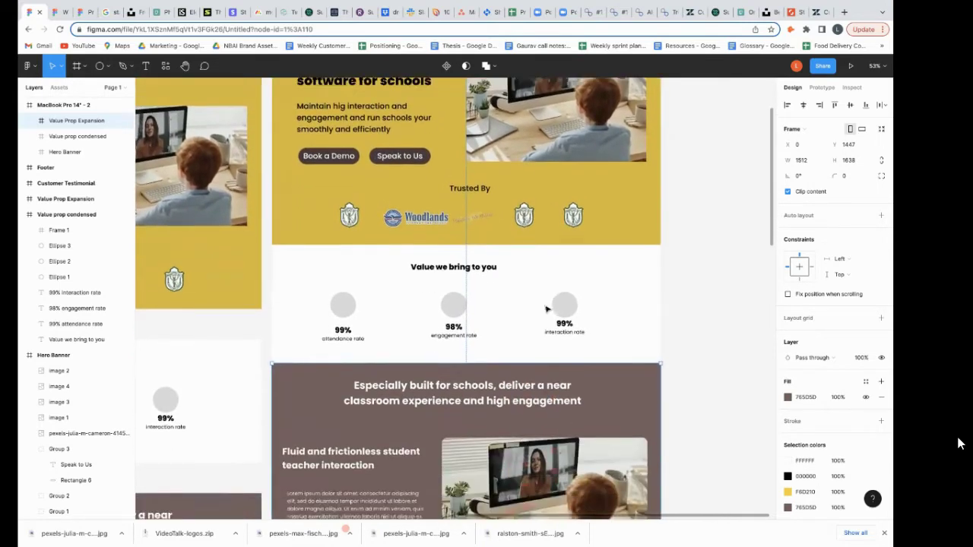
scroll(546, 309, down, 5)
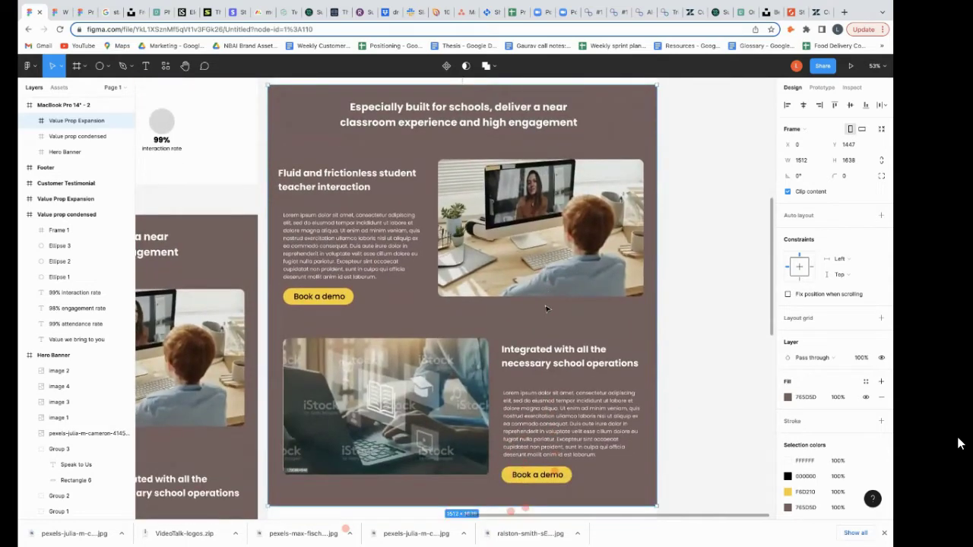
scroll(546, 308, down, 4)
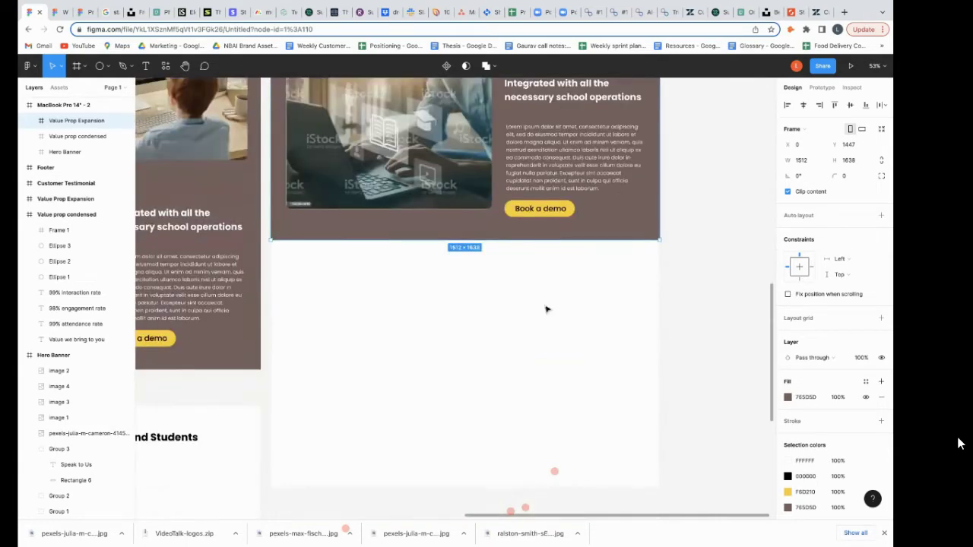
scroll(547, 308, up, 4)
scroll(546, 309, up, 5)
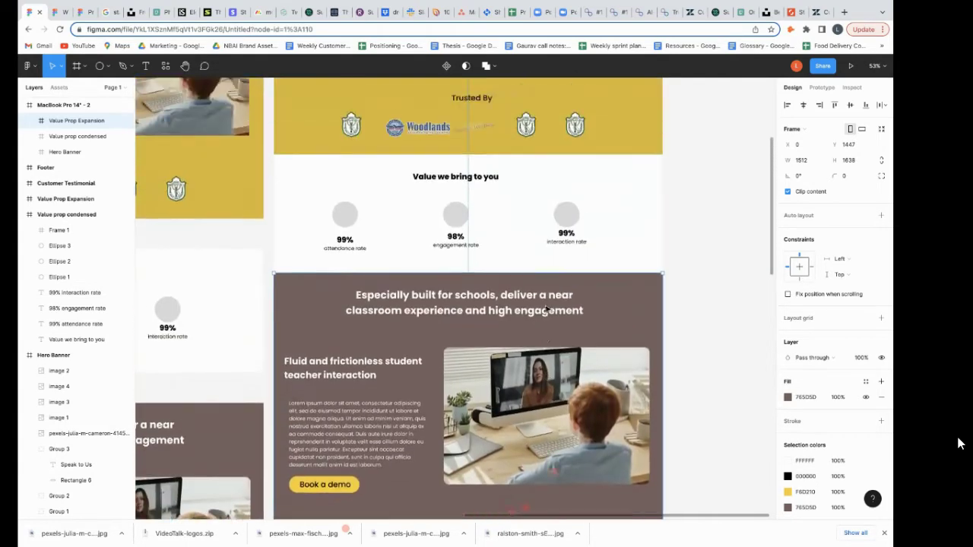
scroll(546, 309, up, 2)
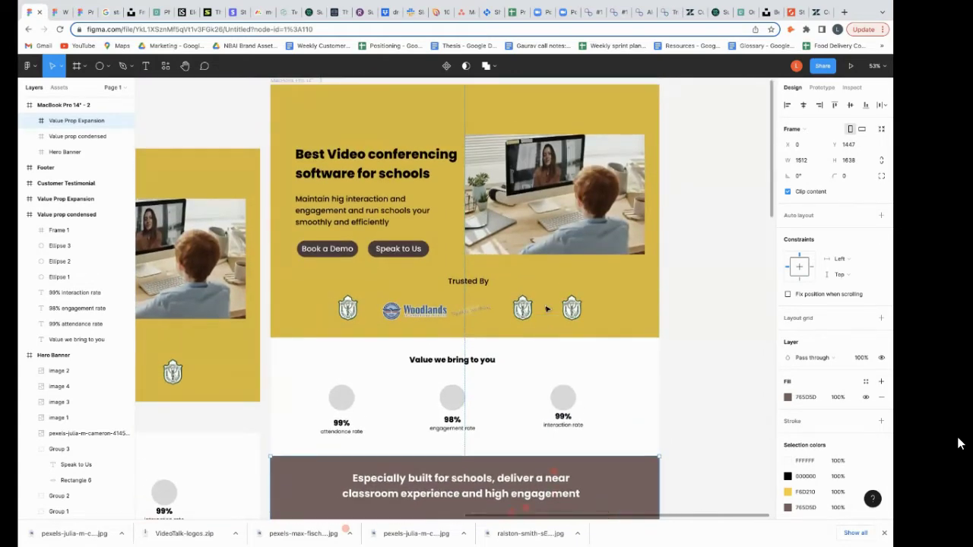
scroll(547, 308, down, 1)
scroll(547, 308, down, 6)
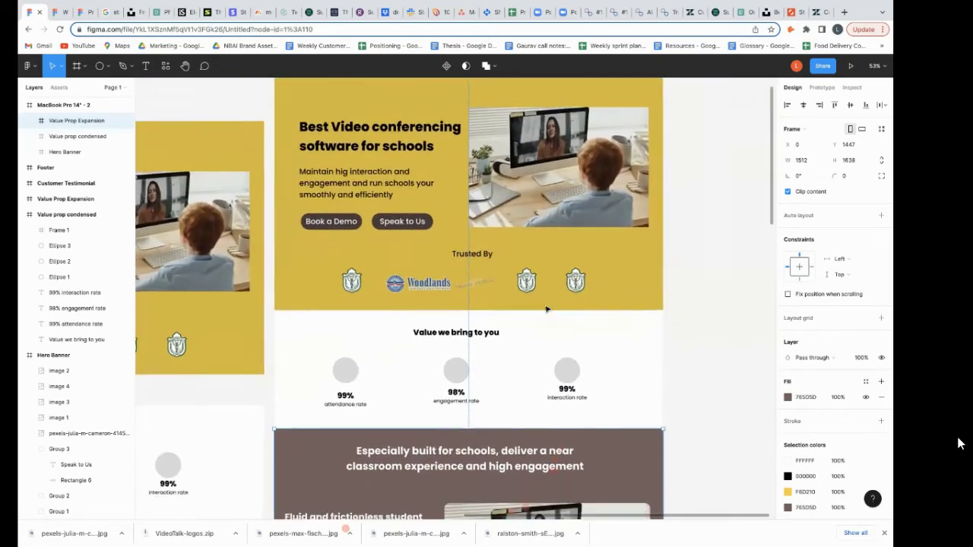
scroll(546, 307, down, 5)
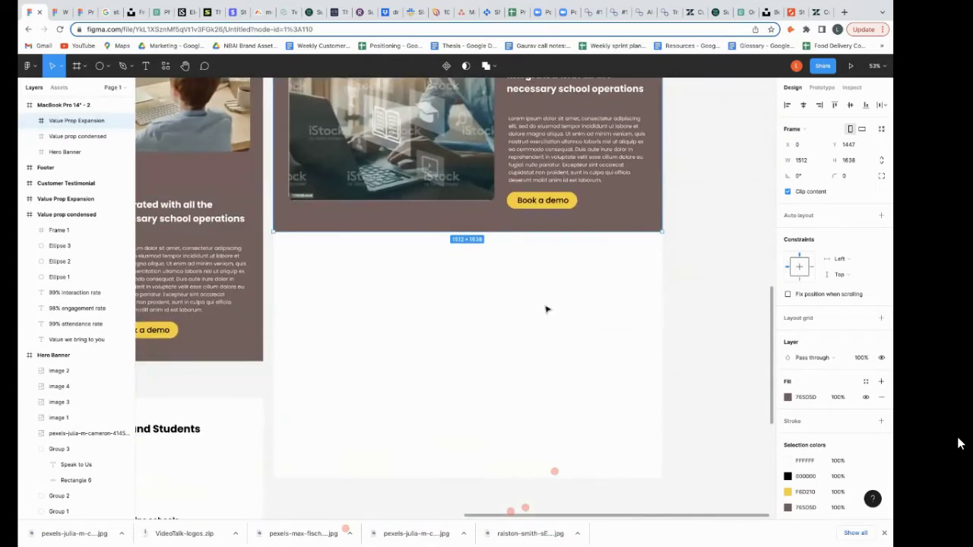
scroll(546, 309, up, 1)
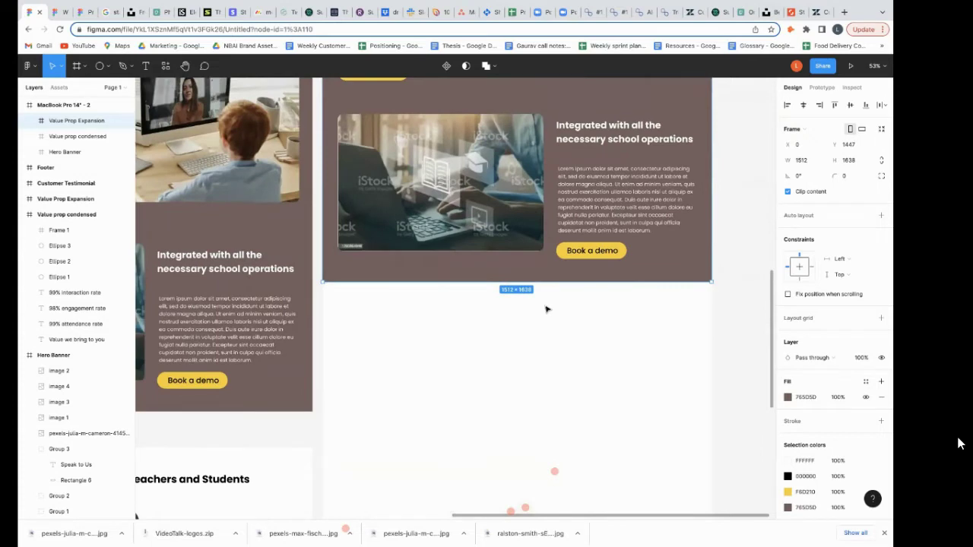
scroll(545, 308, up, 2)
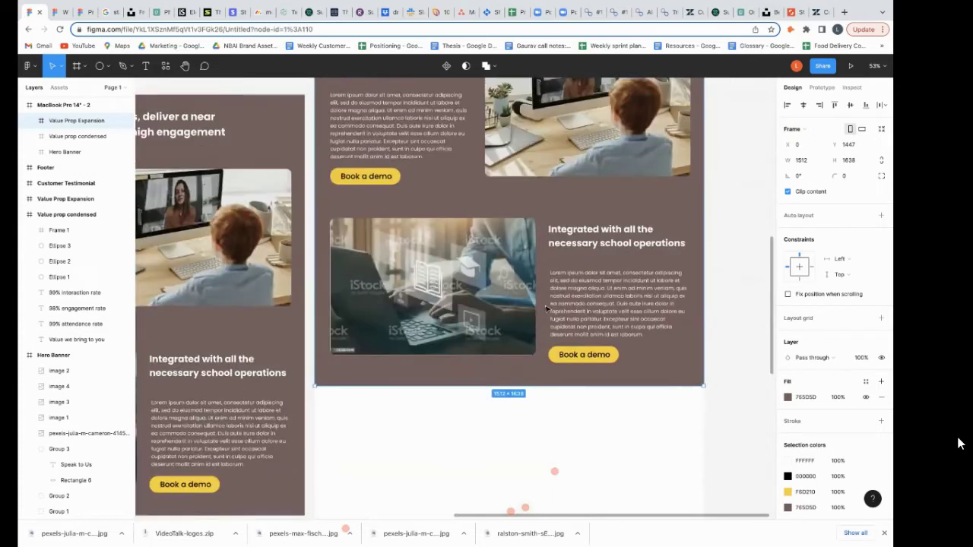
Duplicate the standalone "Customer Testimonial" frame.
scroll(546, 309, down, 4)
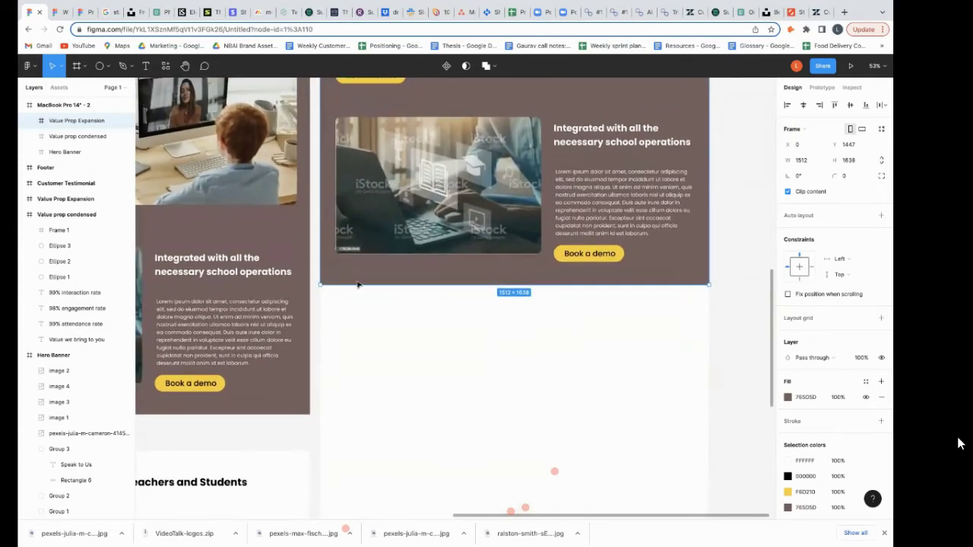
click(335, 197)
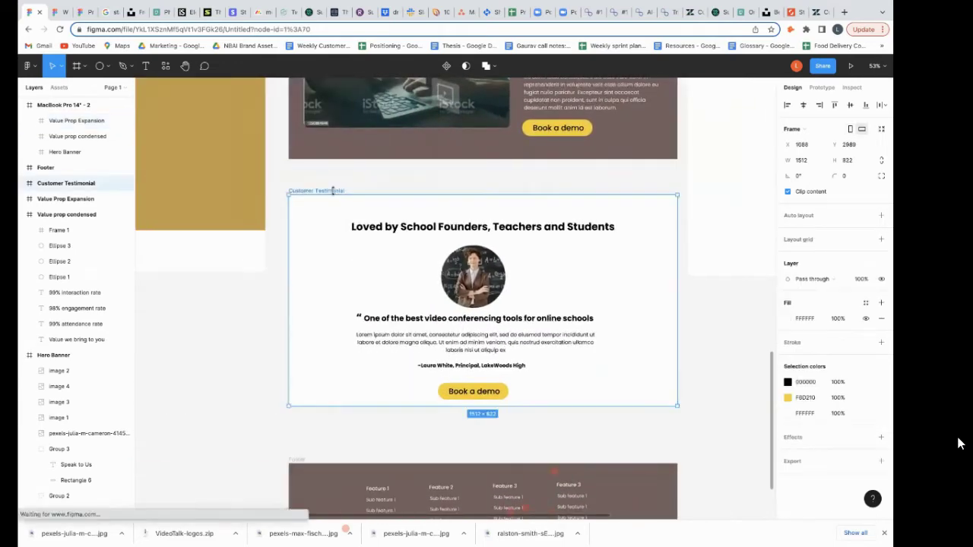
scroll(300, 205, right, 2)
scroll(266, 217, down, 3)
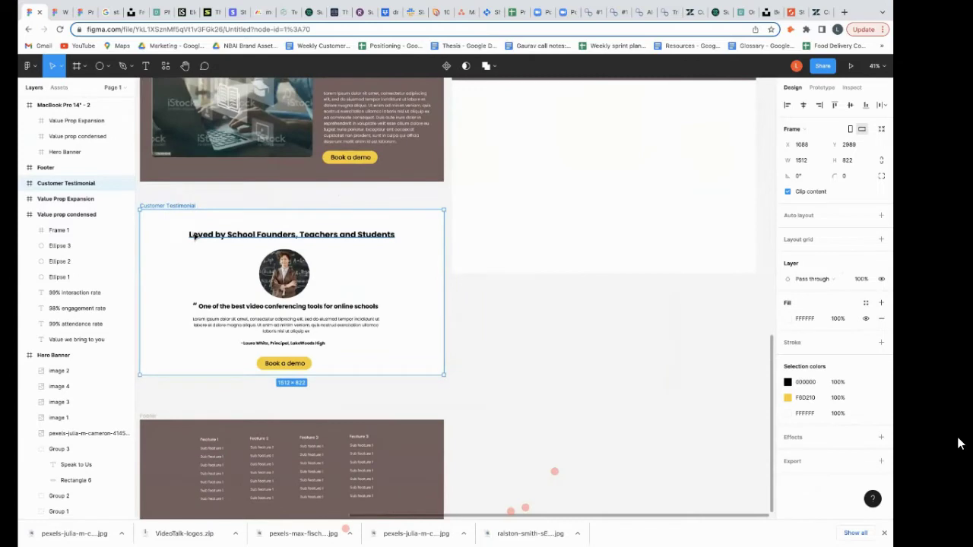
key(super+d)
Place the "Customer Testimonial" copy inside the "MacBook Pro 14" - 2" frame below the value prop expansion, at X 0, Y 3102.
scroll(193, 237, left, 5)
scroll(193, 237, up, 1)
scroll(193, 237, right, 1)
scroll(508, 218, right, 5)
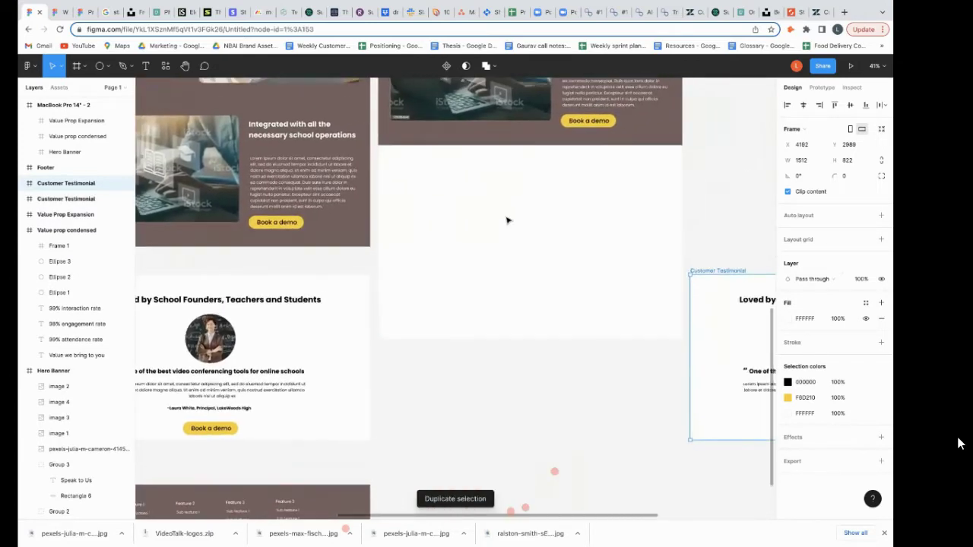
drag(680, 323, 362, 198)
scroll(380, 312, down, 5)
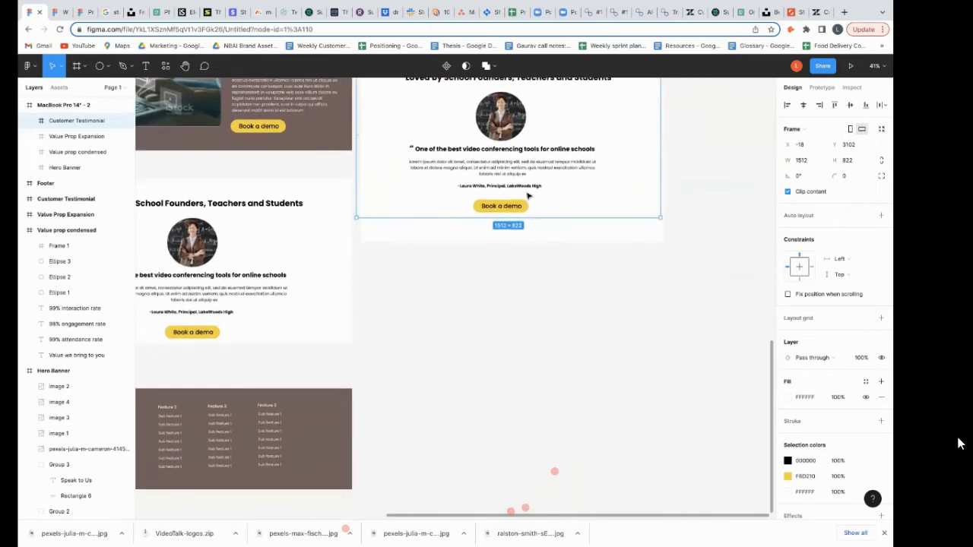
drag(575, 191, 580, 191)
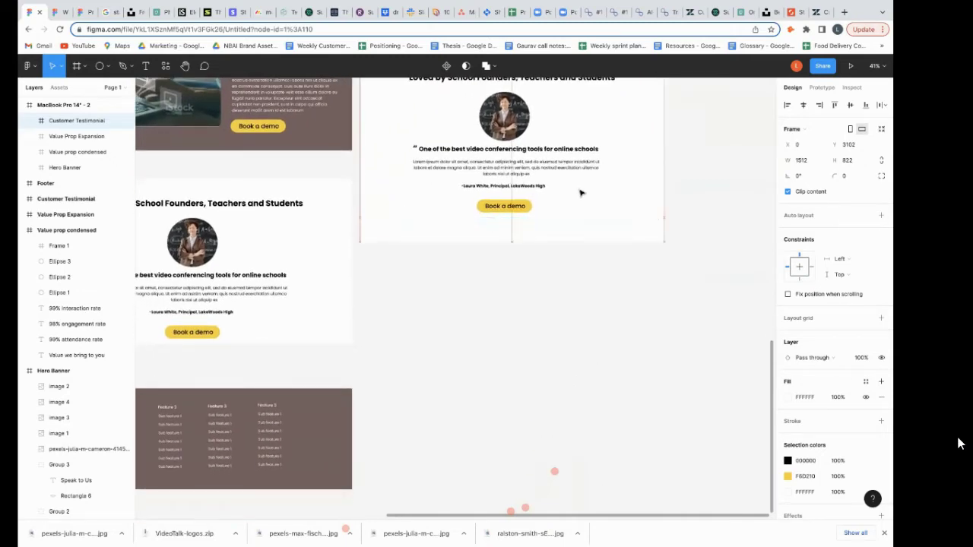
Extend the "MacBook Pro 14" - 2" frame downward to a height of 4632 to make room for the footer.
click(523, 241)
scroll(423, 247, up, 15)
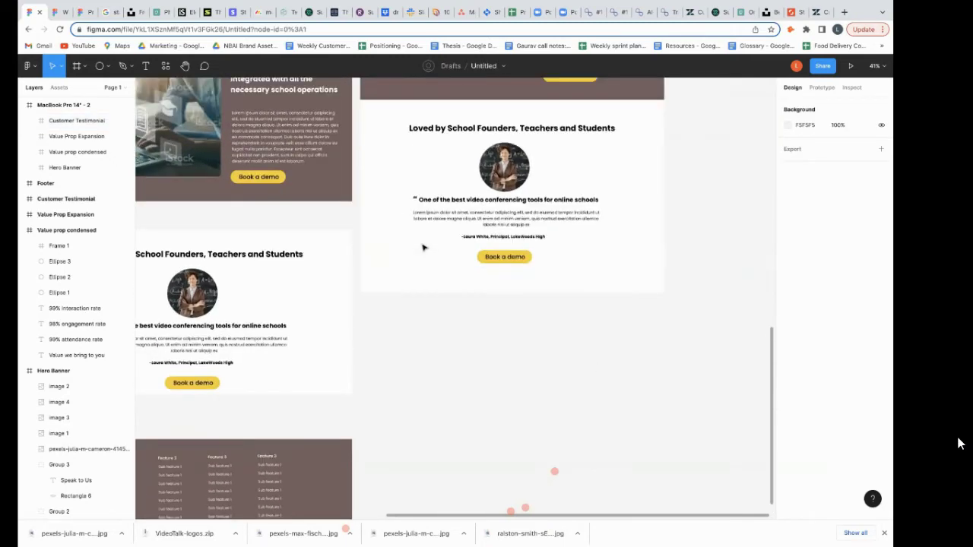
scroll(388, 216, up, 12)
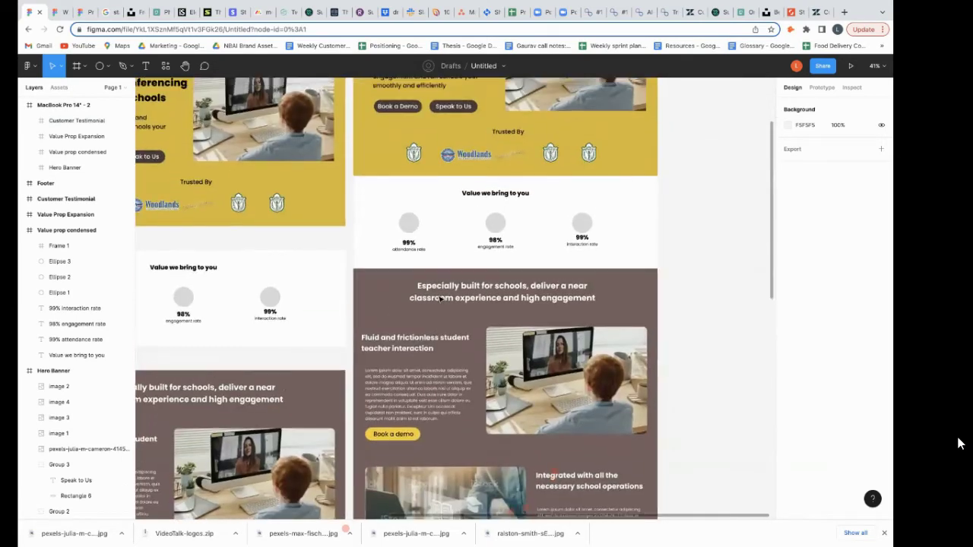
click(443, 324)
scroll(443, 325, down, 20)
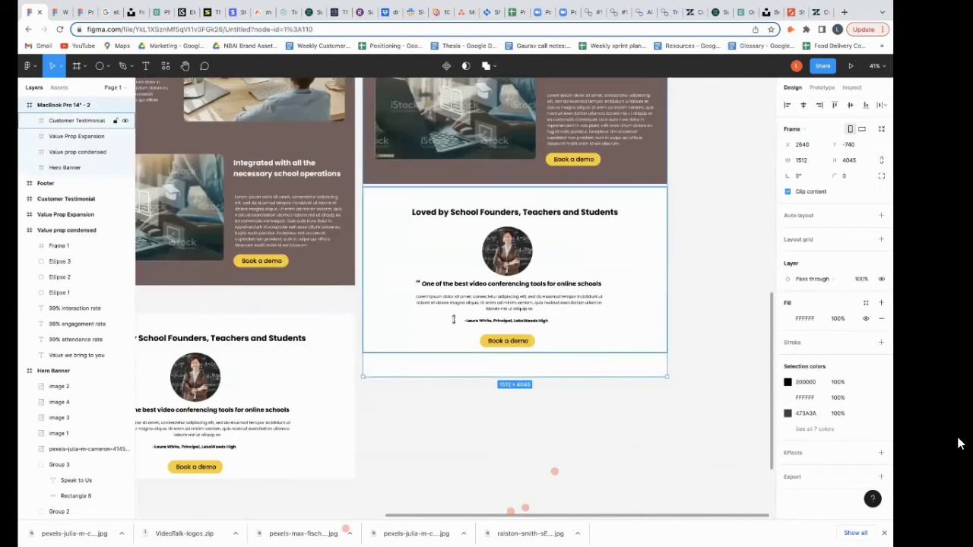
scroll(453, 319, down, 2)
drag(454, 382, 459, 400)
scroll(458, 400, down, 6)
drag(484, 215, 485, 254)
Duplicate the "Footer" frame and place the copy at the bottom of the "MacBook Pro 14" - 2" frame, at X 0, Y 4130.
scroll(222, 331, left, 1)
scroll(222, 331, left, 6)
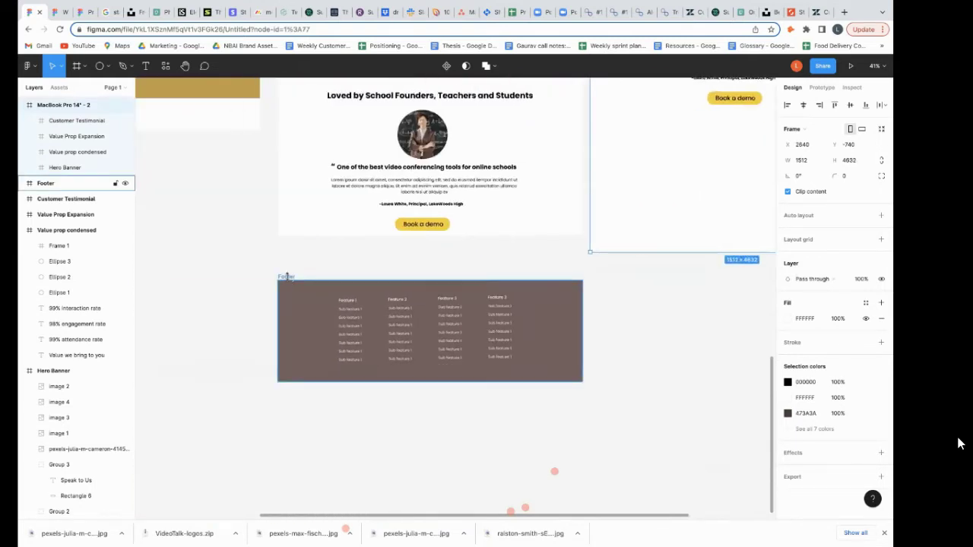
click(287, 277)
key(ctrl+d)
scroll(429, 340, right, 2)
drag(483, 365, 482, 236)
Review the assembled page from the testimonial up to the hero banner and back, checking how the sections follow each other.
scroll(482, 236, up, 5)
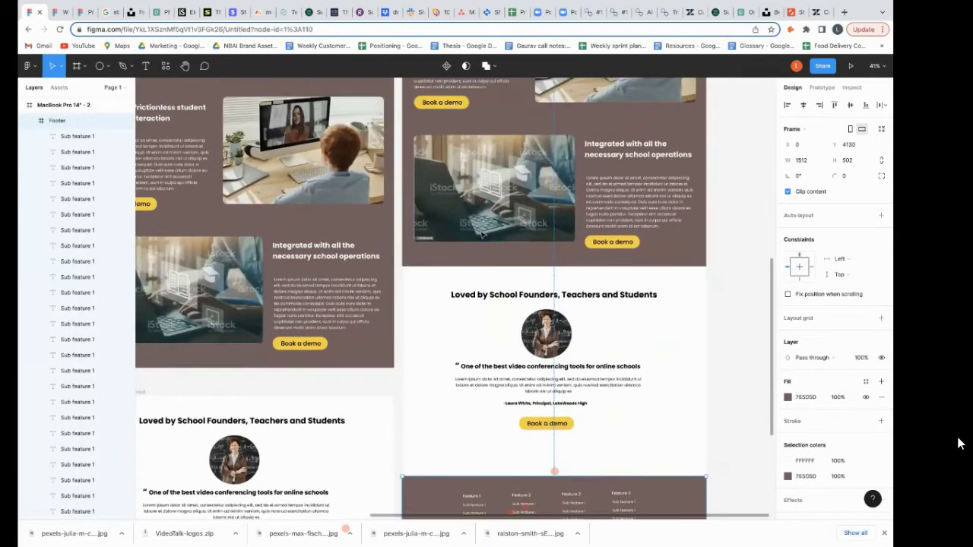
scroll(481, 235, up, 5)
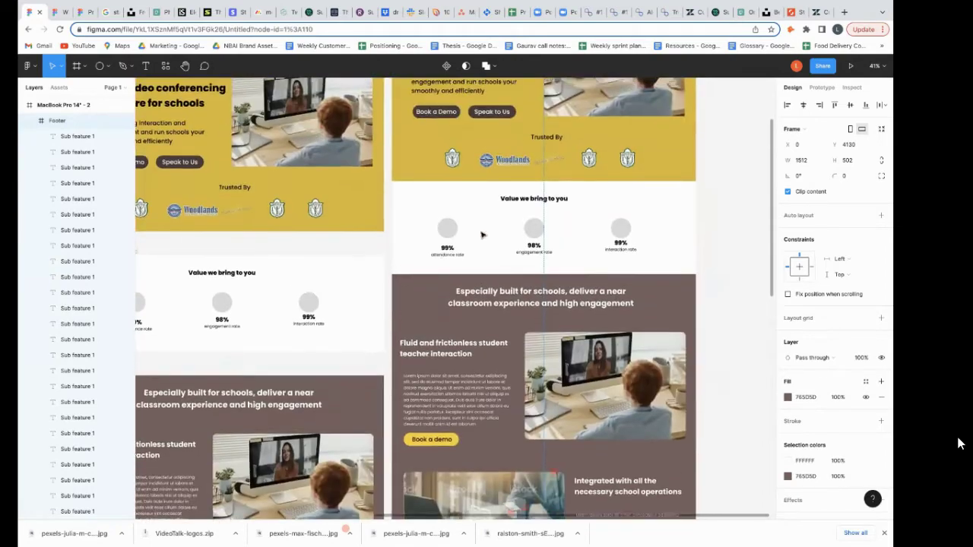
scroll(482, 235, up, 5)
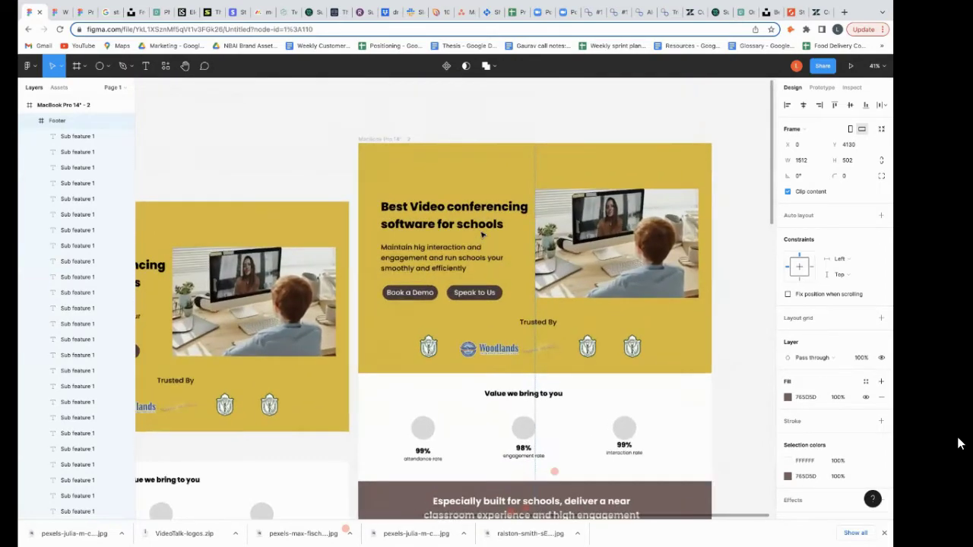
scroll(481, 235, down, 5)
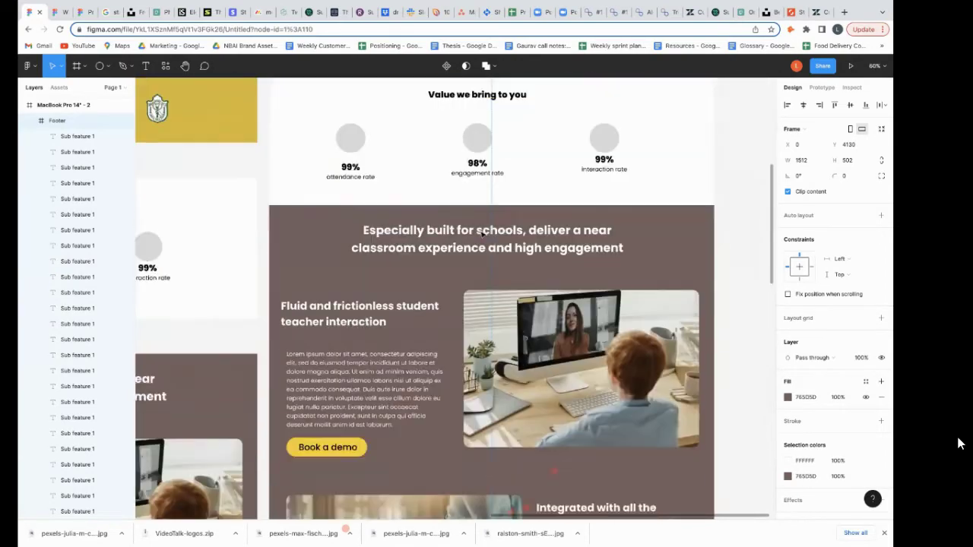
scroll(482, 234, down, 10)
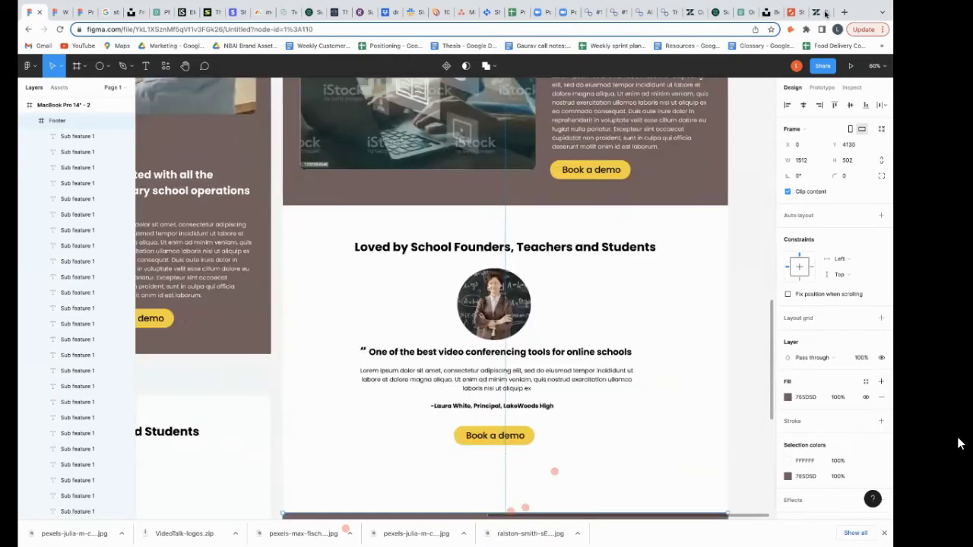
scroll(482, 234, down, 3)
scroll(384, 95, up, 6)
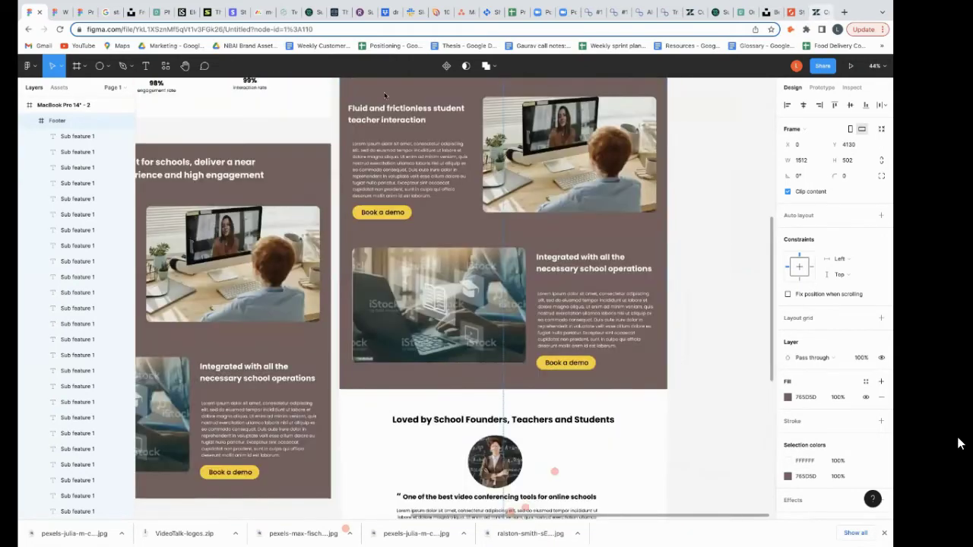
key(ctrl+9)
scroll(457, 130, up, 3)
mouse_move(532, 93)
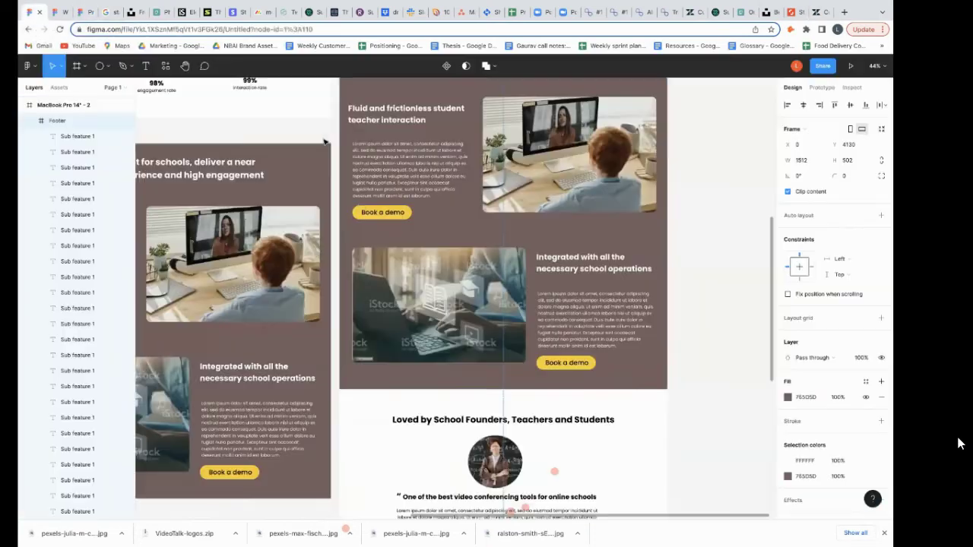
click(35, 13)
Add a 190 × 52 text label reading "Products" above the hero headline, at X 240, Y 55.
scroll(359, 207, up, 2)
scroll(360, 207, up, 10)
scroll(349, 160, down, 2)
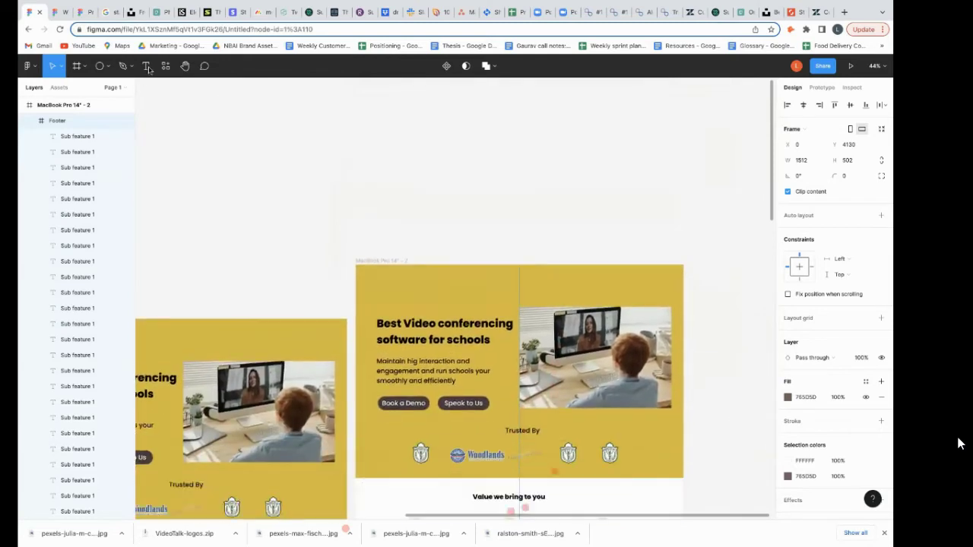
click(147, 67)
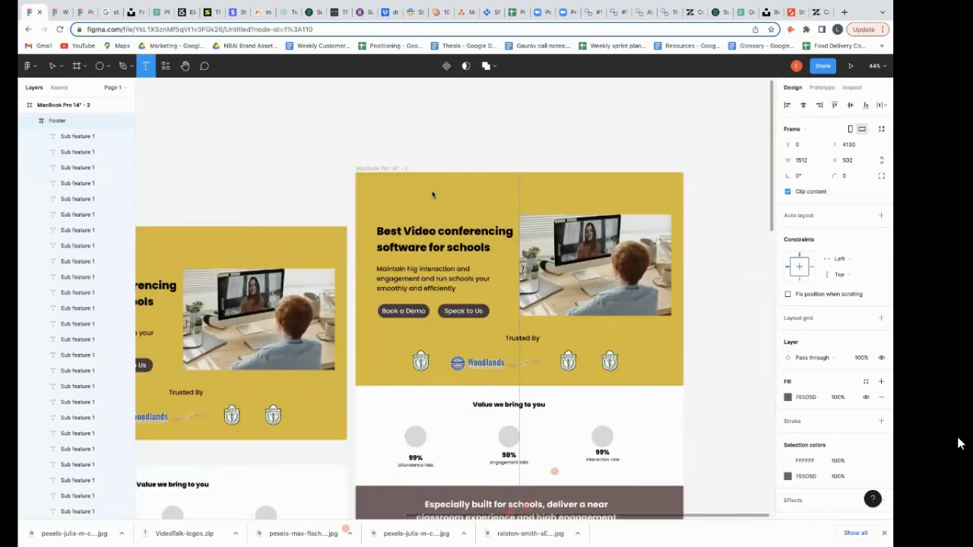
drag(407, 184, 447, 197)
text(Pr)
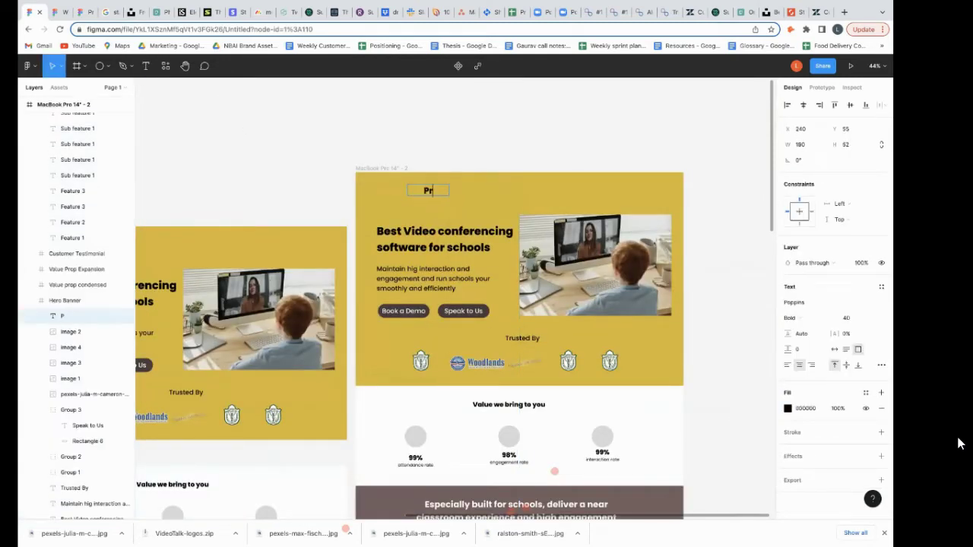
text(oducts)
key(Escape)
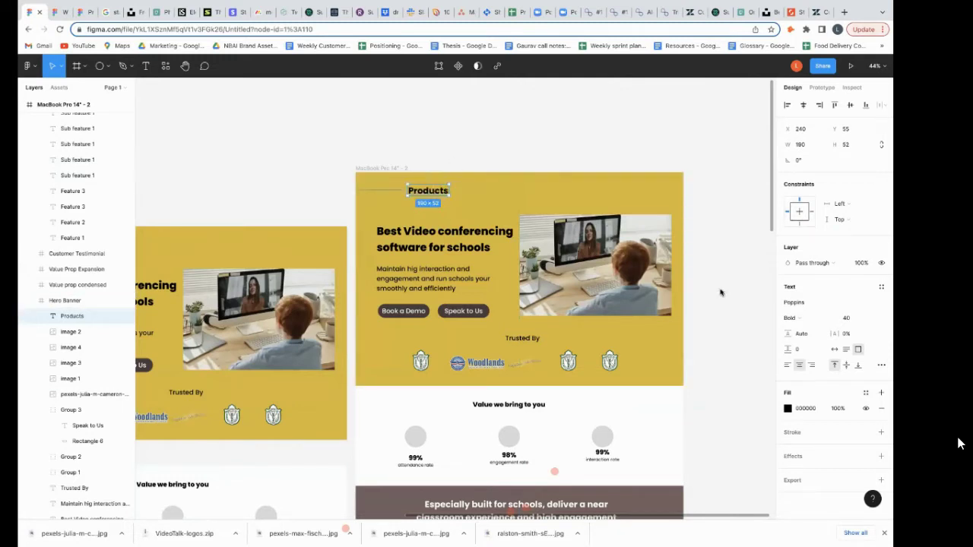
Set the "Products" label's font size to 20 and add three copies in a row at X 471, 702 and 933.
click(855, 321)
key(Return)
key(ctrl+d)
drag(480, 193, 478, 191)
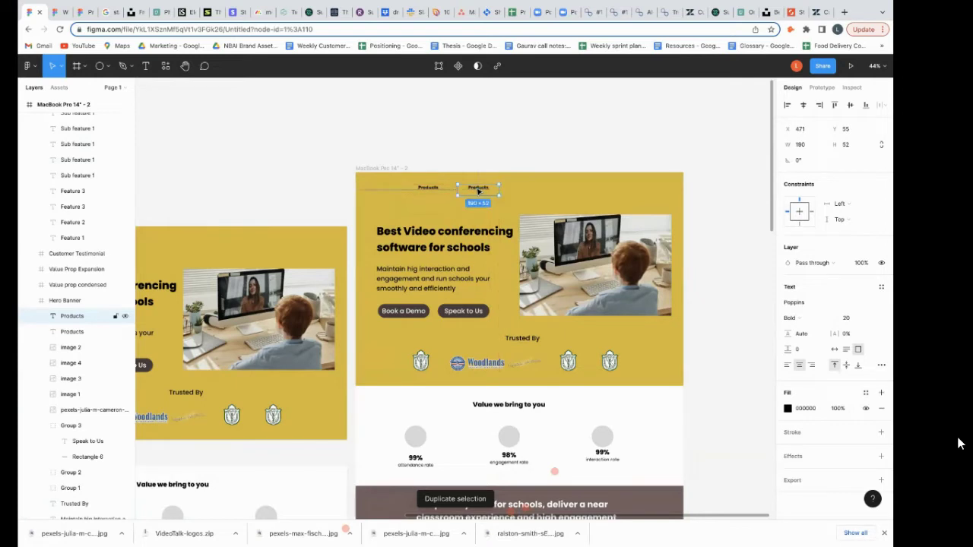
key(ctrl+d)
key(ctrl+d)
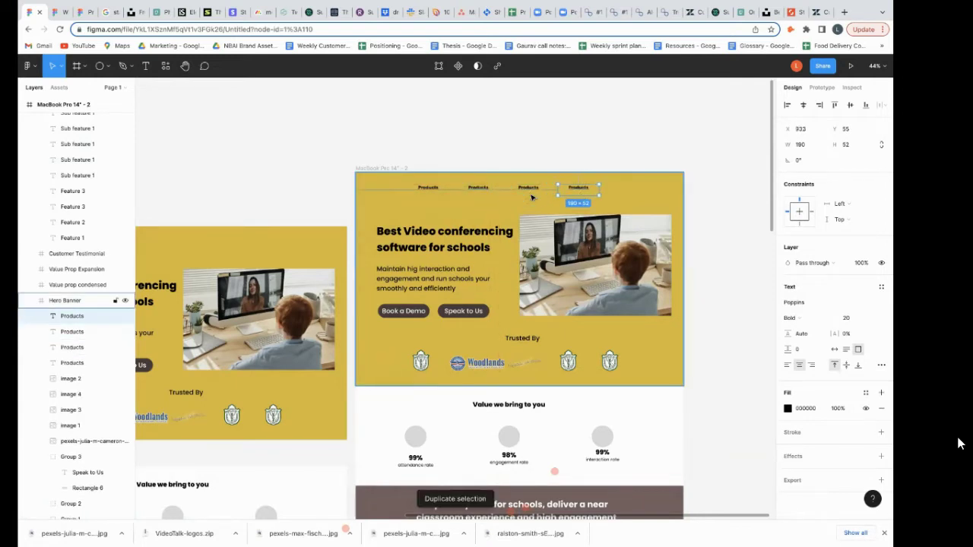
Change the second navigation label in the hero banner to "Solutions".
click(478, 190)
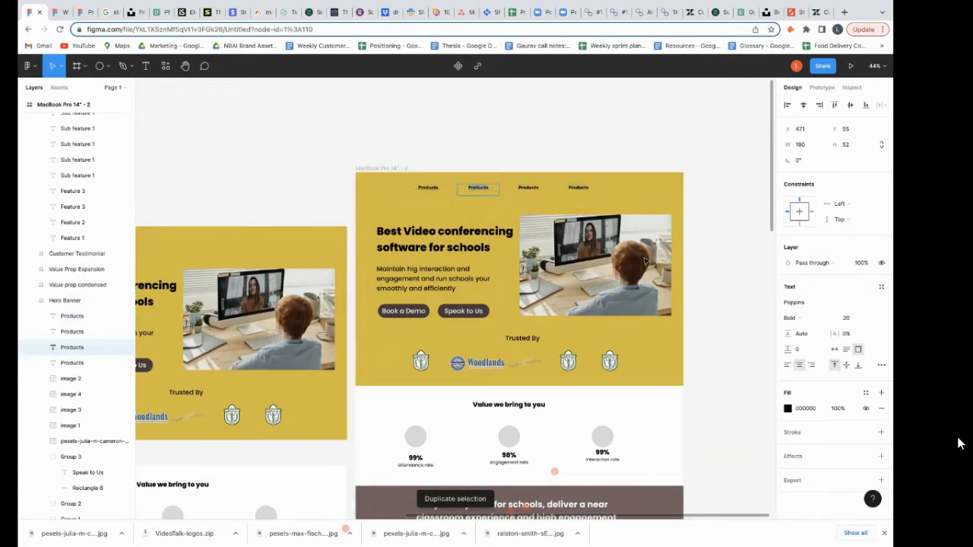
scroll(724, 284, up, 5)
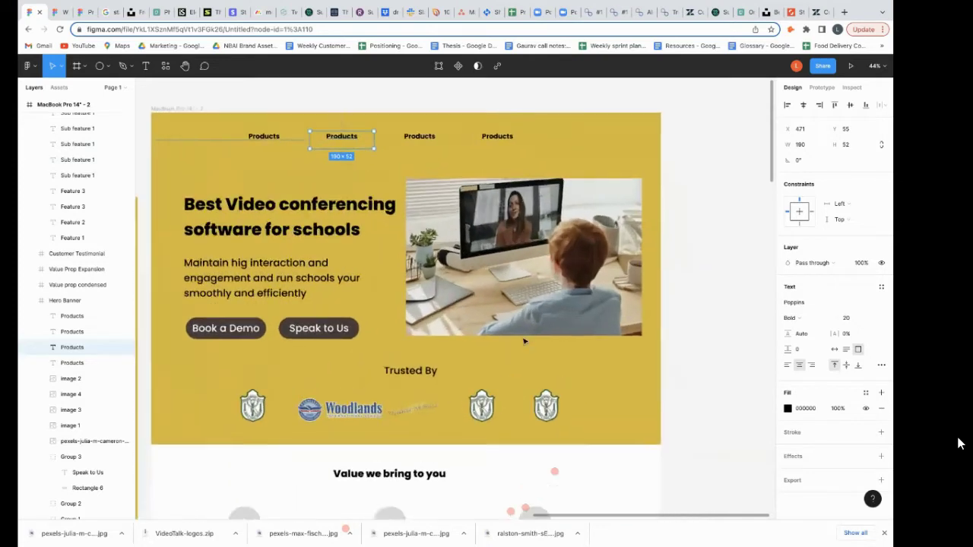
scroll(523, 341, up, 3)
scroll(524, 341, up, 3)
scroll(462, 187, up, 3)
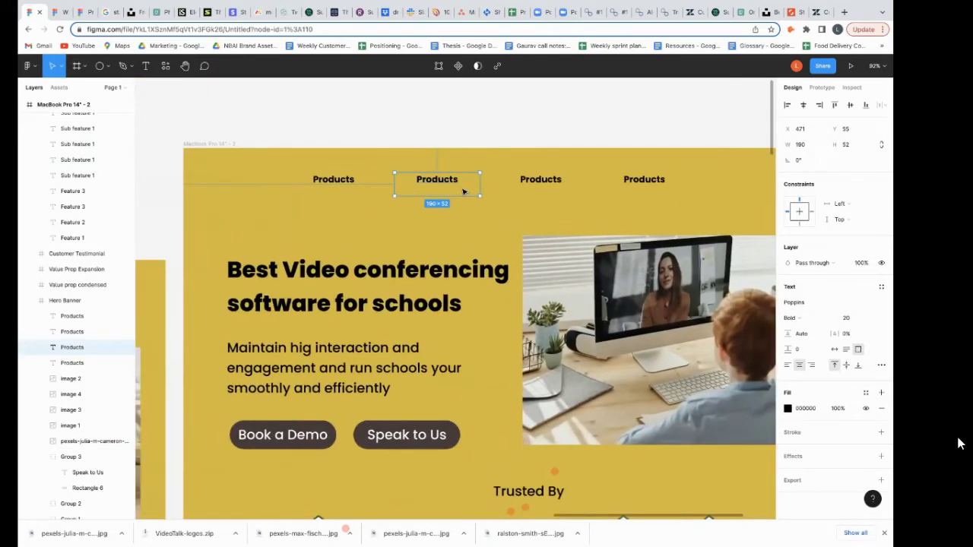
double_click(462, 187)
key(BackSpace)
key(BackSpace)
key(BackSpace)
key(BackSpace)
key(BackSpace)
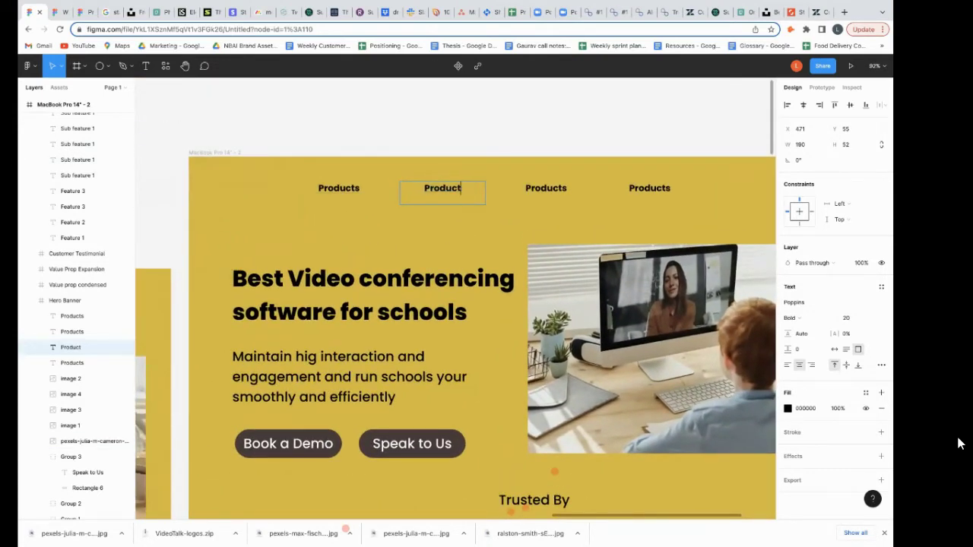
key(BackSpace)
key(BackSpace)
key(BackSpace)
text(Solutions)
Change the third navigation label to "Resources" and the fourth to "Pricing".
double_click(545, 188)
text(Resources)
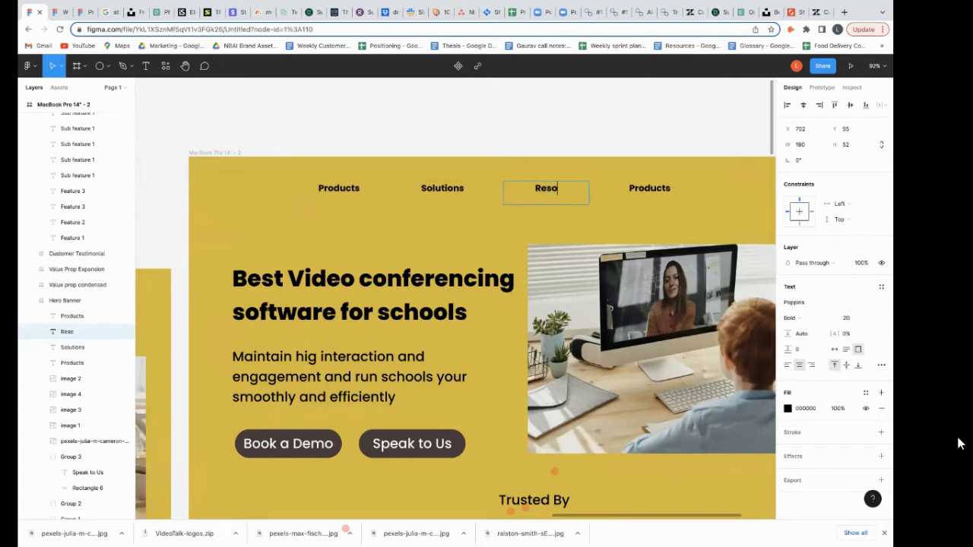
double_click(653, 189)
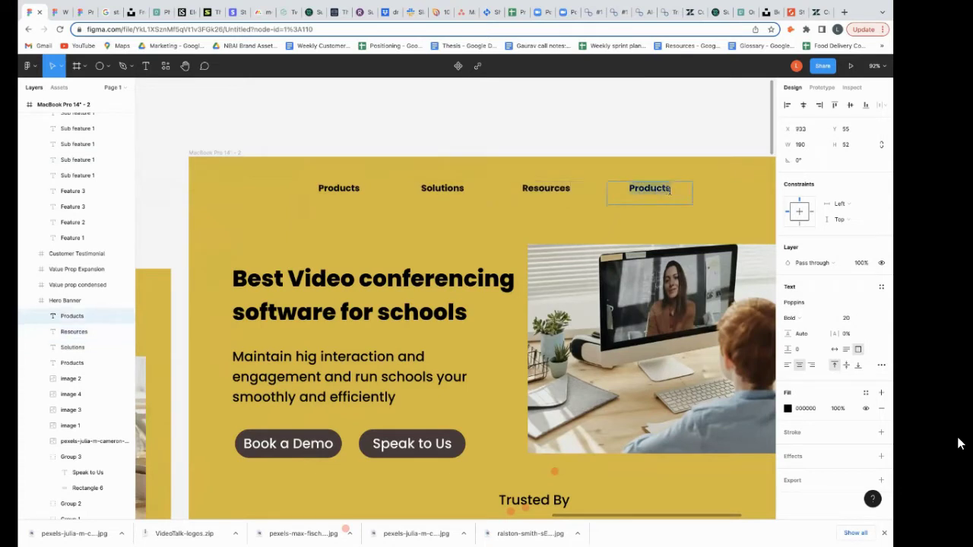
text(Pricing)
key(Escape)
scroll(495, 235, up, 2)
scroll(495, 235, left, 1)
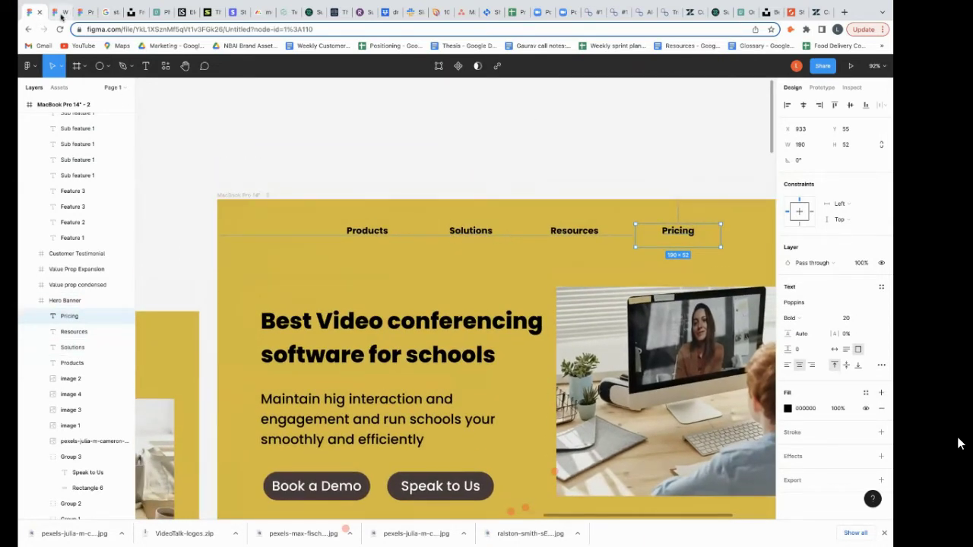
Switch to the "Wireframing in Figma" file.
click(60, 12)
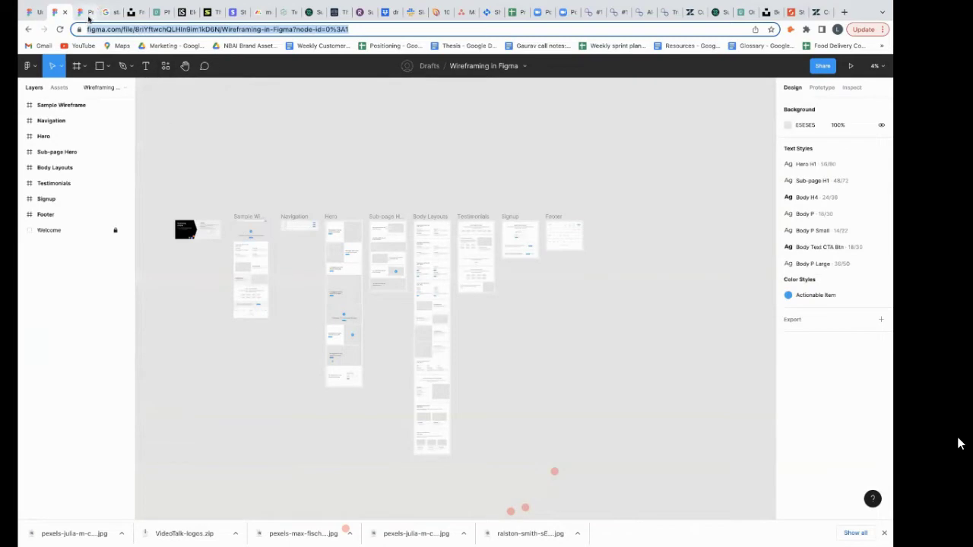
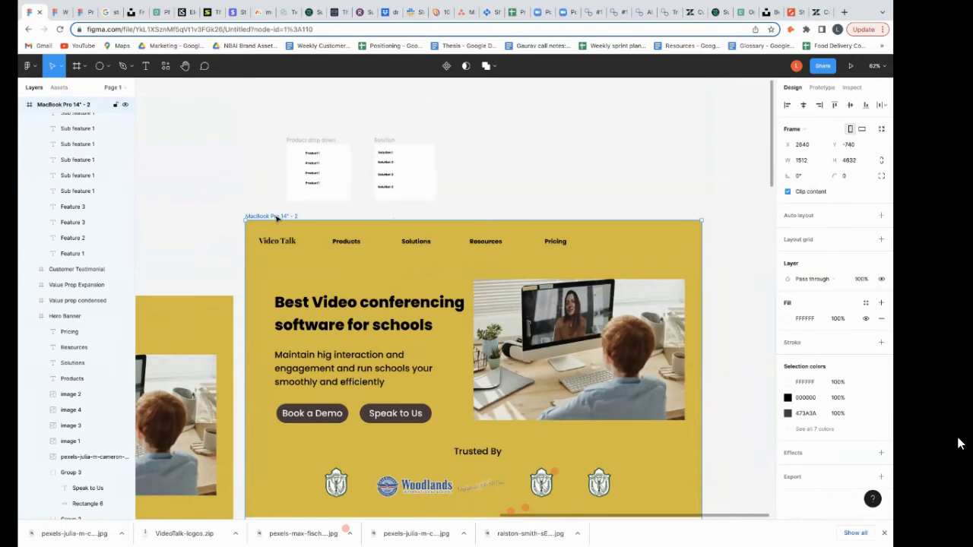
Present the "MacBook Pro 14" - 2" frame as a prototype and view the page from the hero banner downward.
scroll(277, 217, down, 2)
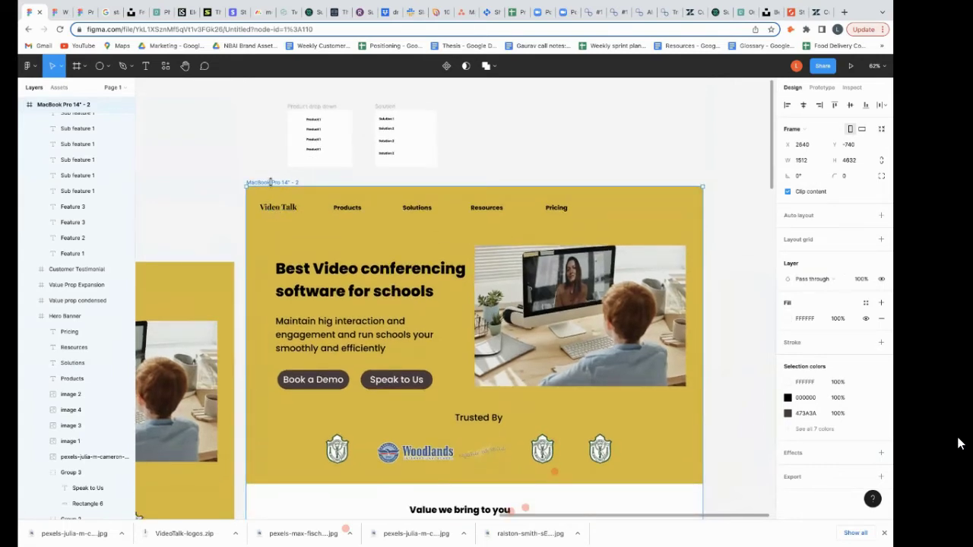
click(852, 67)
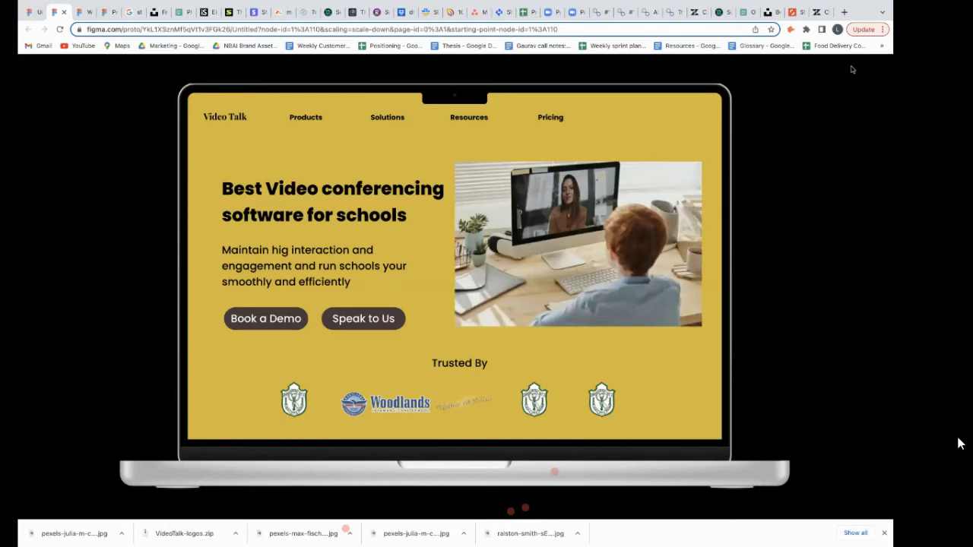
scroll(624, 291, down, 5)
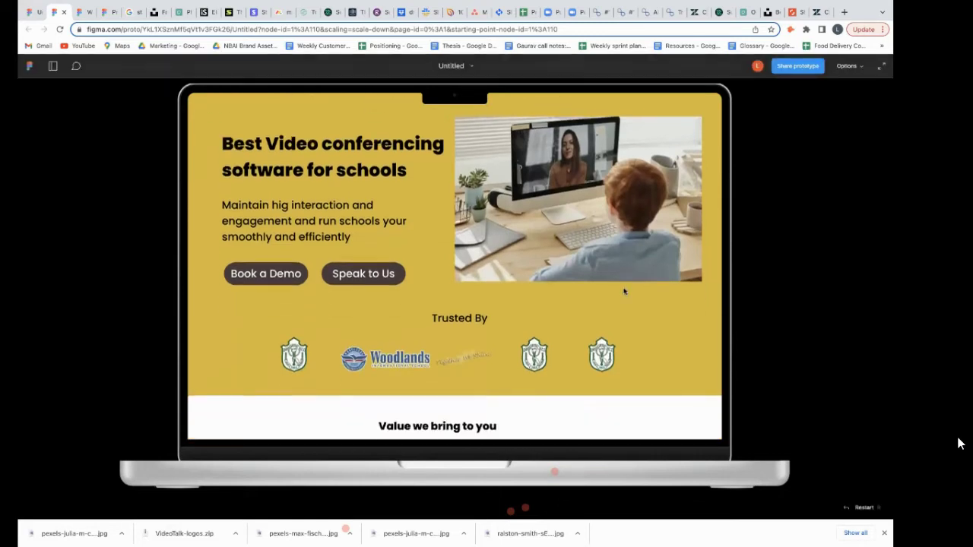
View the remaining prototype sections down to the footer, return to the top and test the Products navigation link.
scroll(624, 291, down, 4)
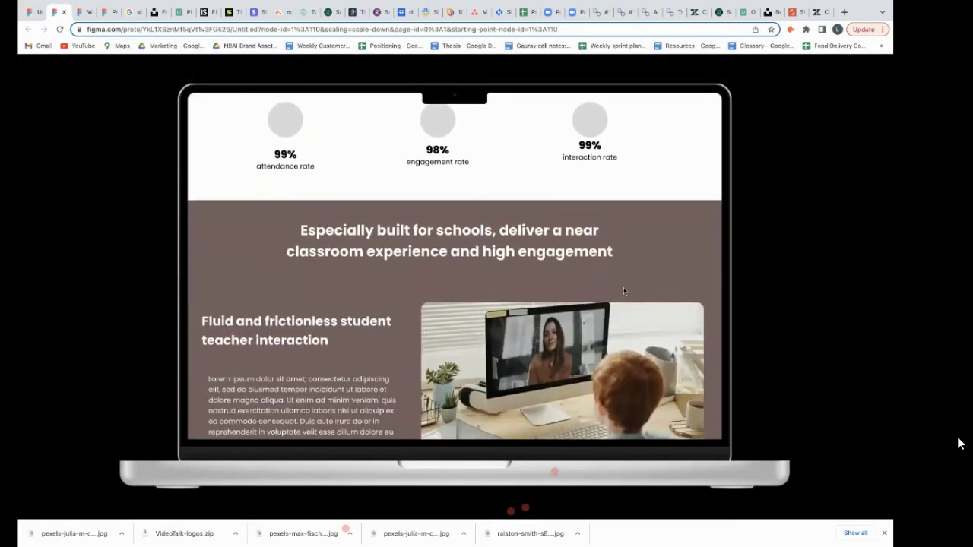
scroll(624, 291, down, 6)
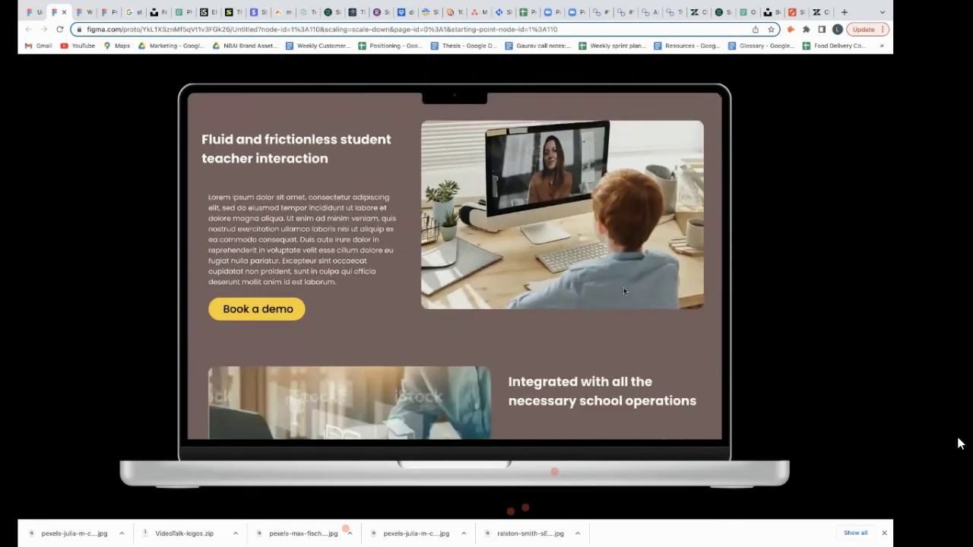
scroll(625, 291, down, 6)
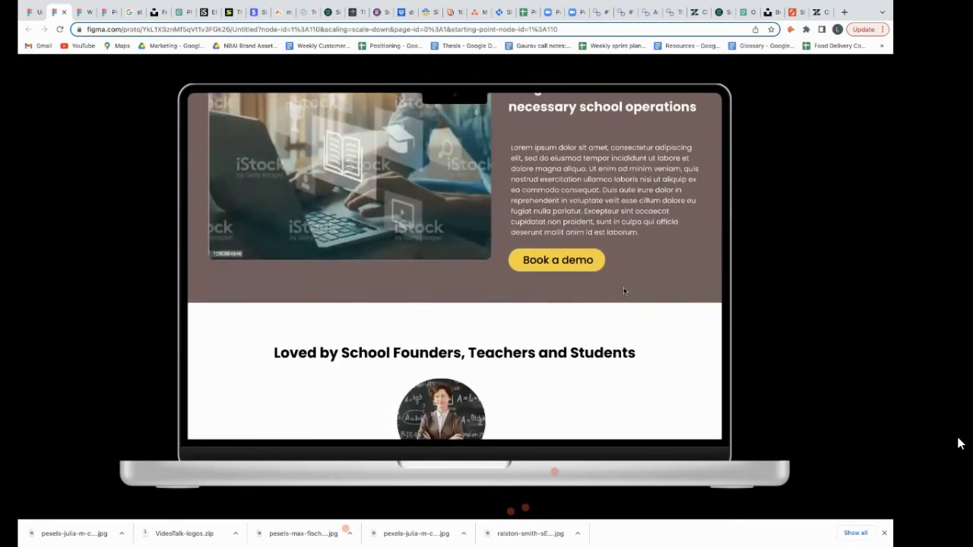
scroll(624, 291, down, 2)
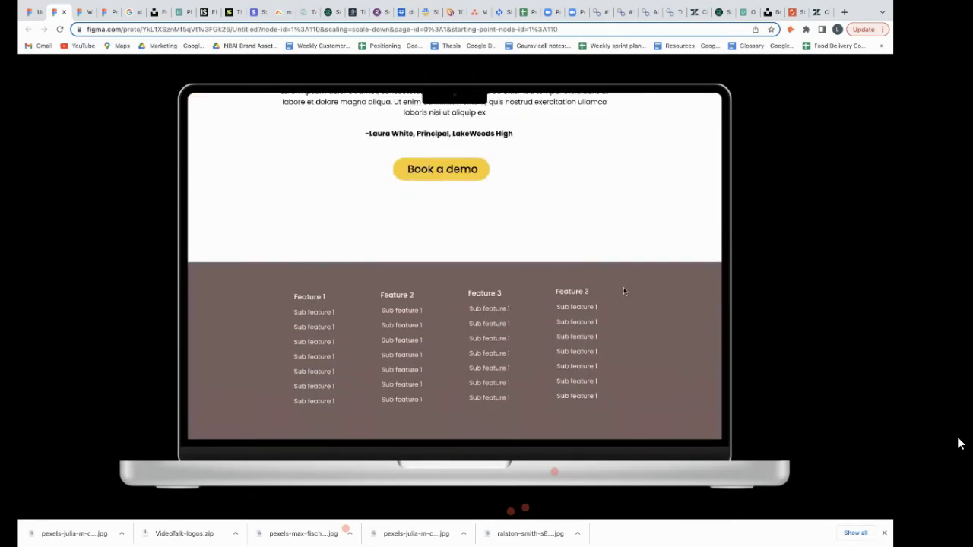
scroll(624, 291, up, 20)
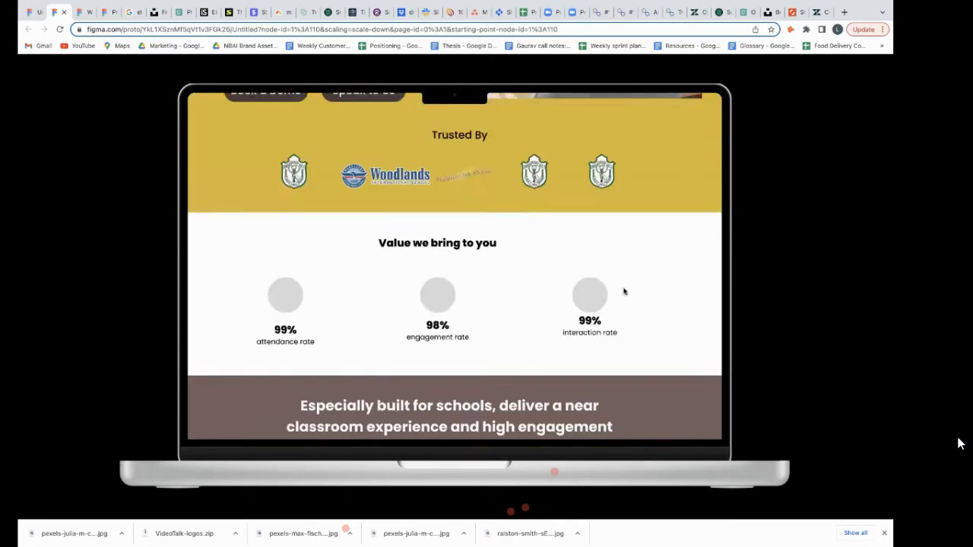
click(308, 121)
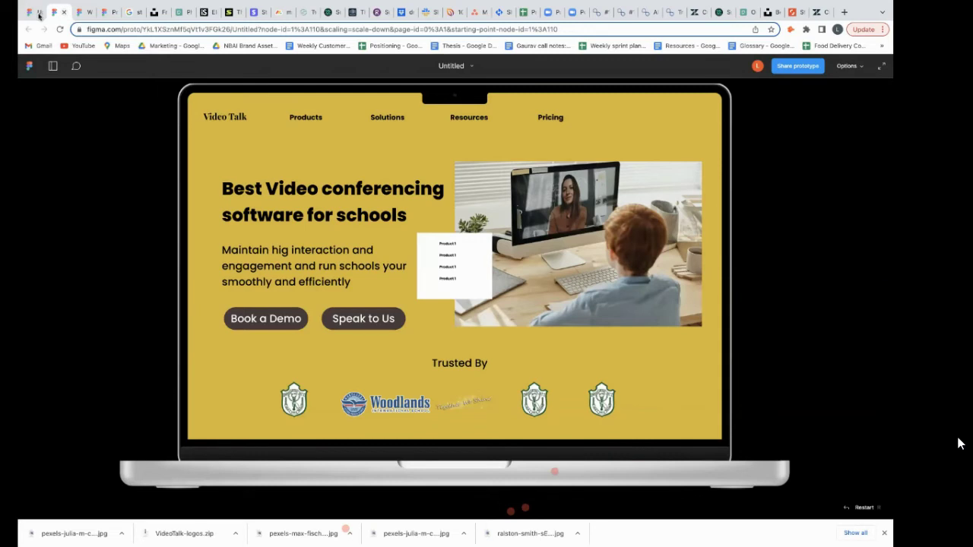
Return to the "Untitled" design file and show the prototype connection of the Products navigation label.
click(39, 14)
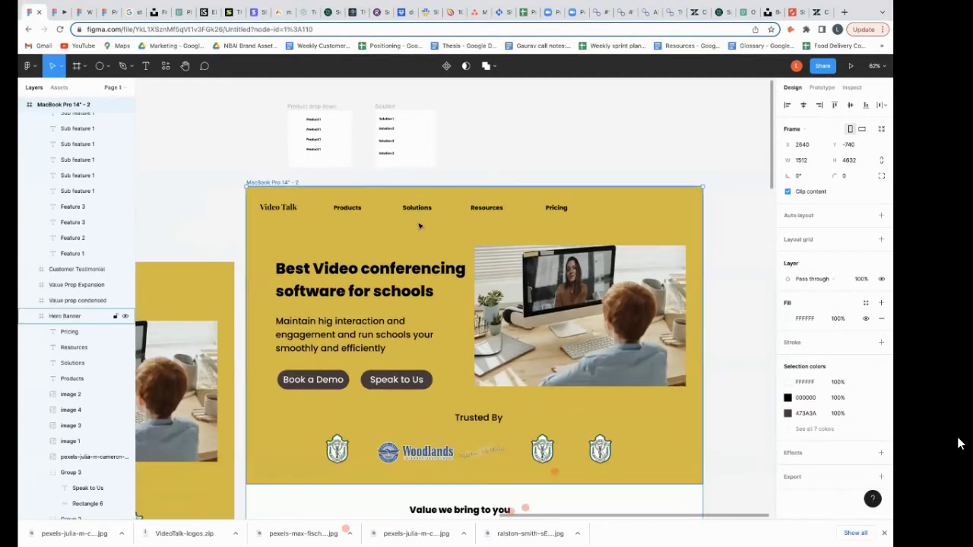
click(823, 87)
scroll(382, 159, down, 1)
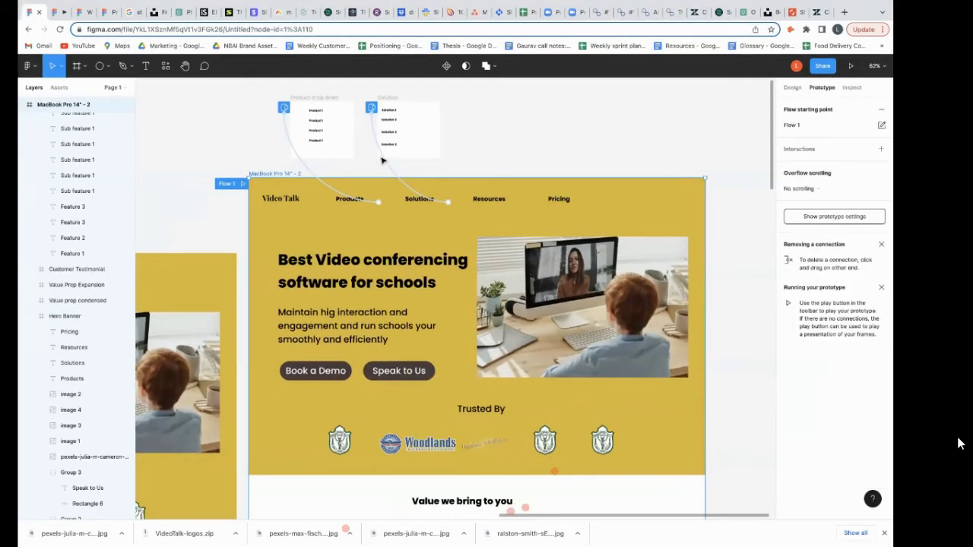
click(349, 200)
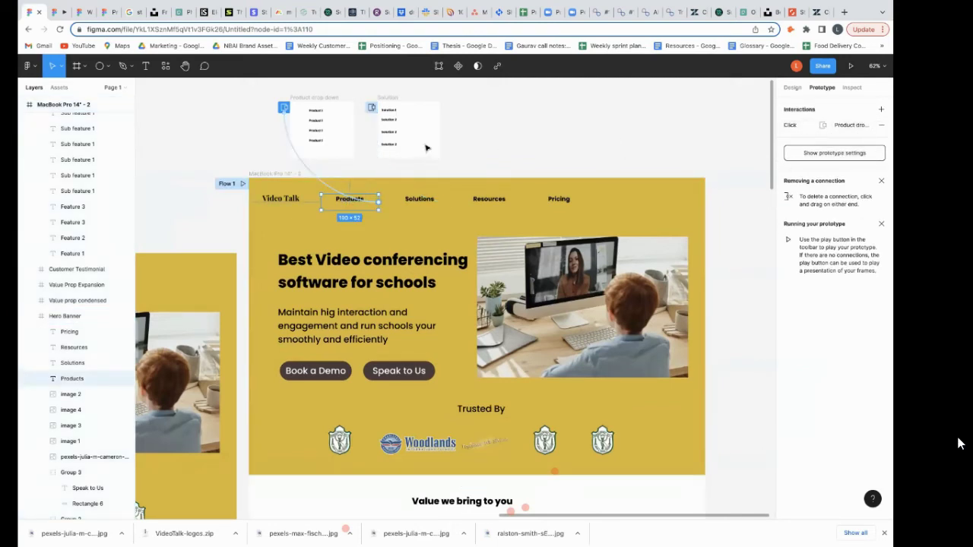
click(336, 126)
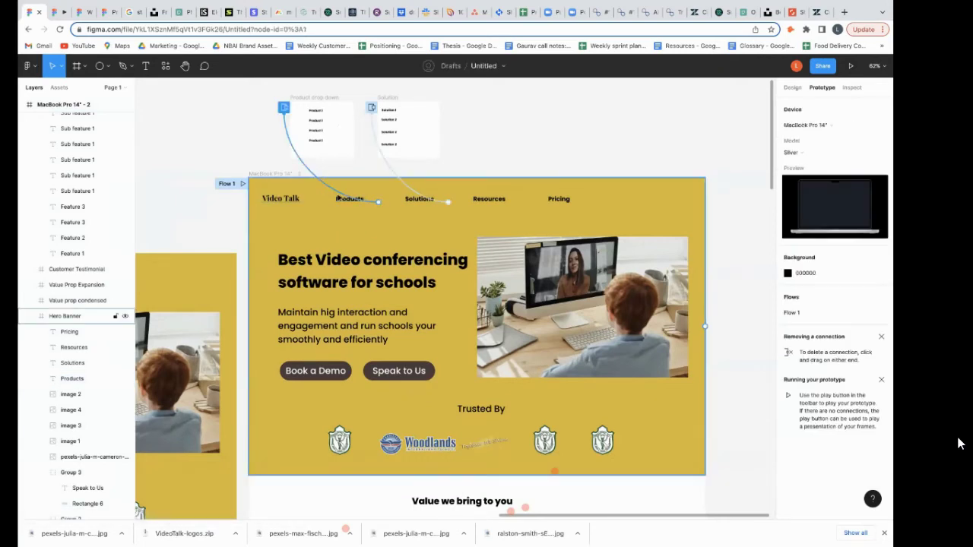
click(348, 203)
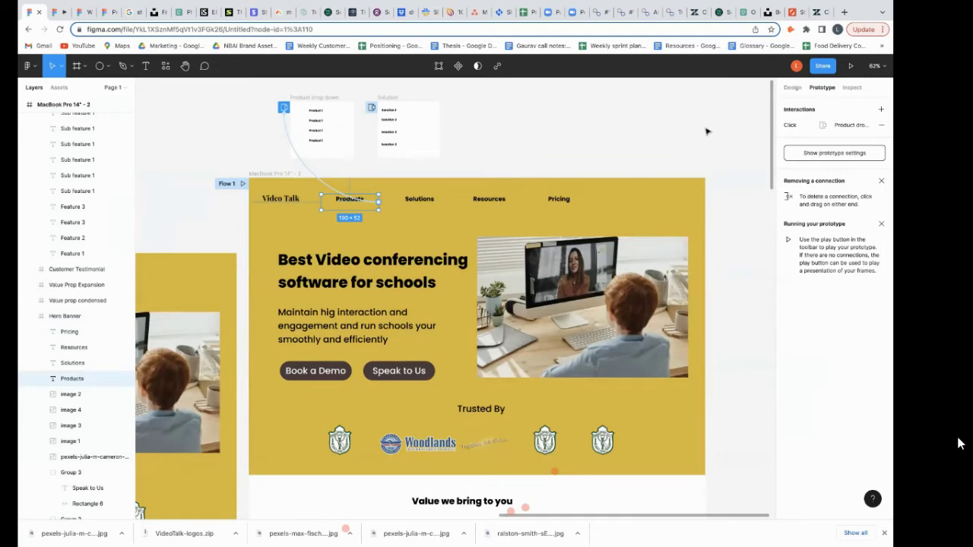
Examine the interaction details of the Products label's click connection to the product drop-down frame.
scroll(706, 132, up, 5)
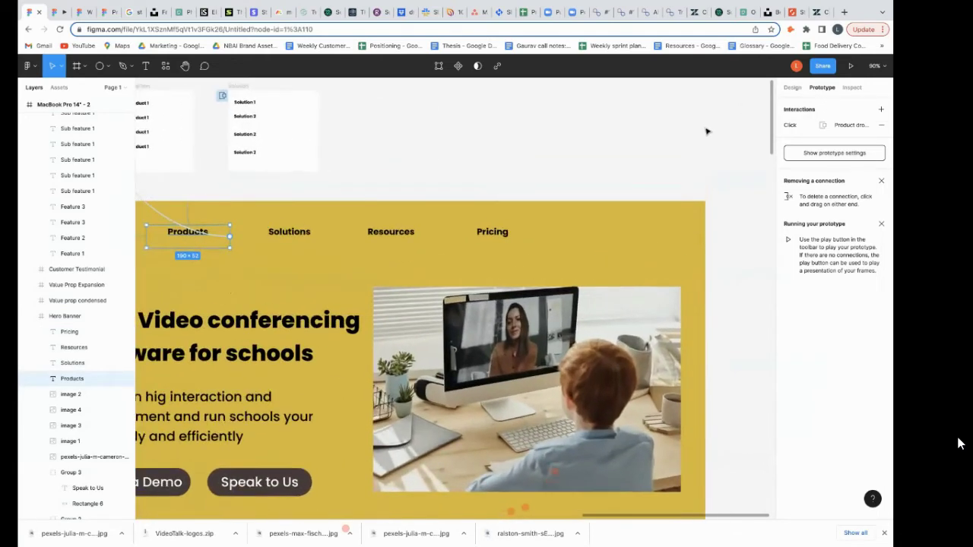
scroll(706, 131, left, 3)
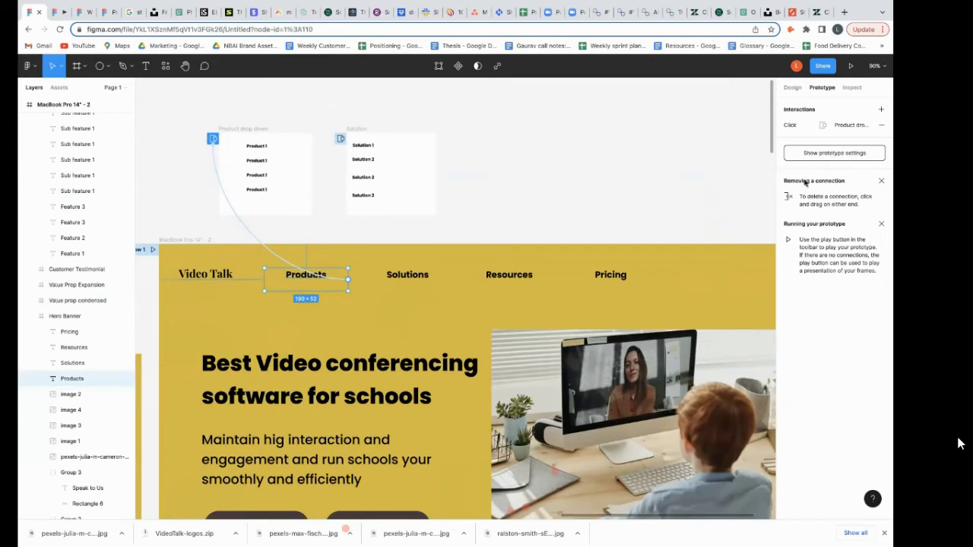
click(793, 126)
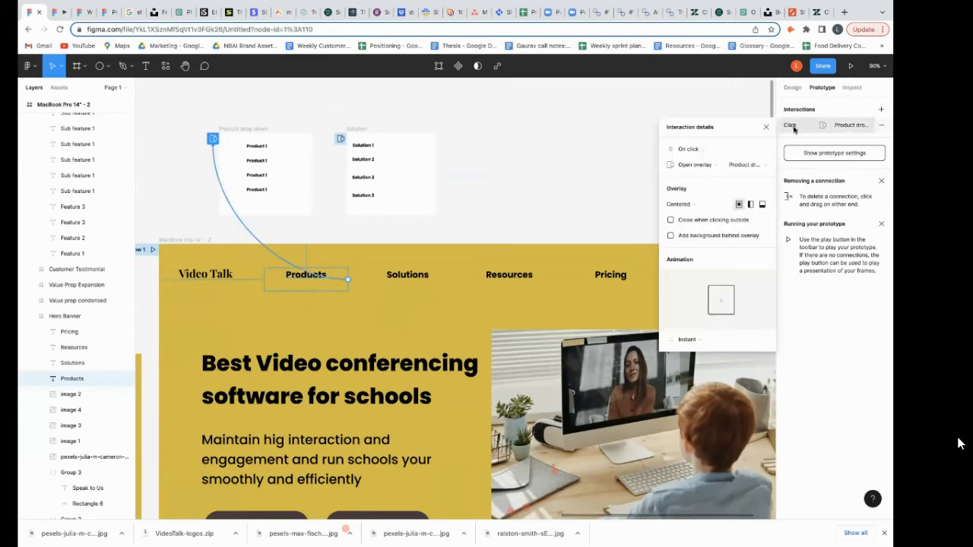
click(698, 112)
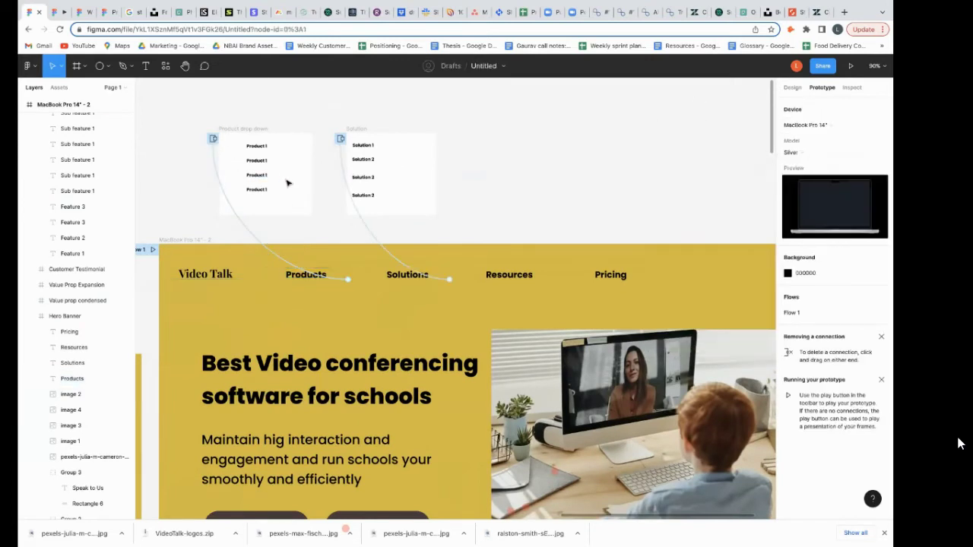
click(324, 277)
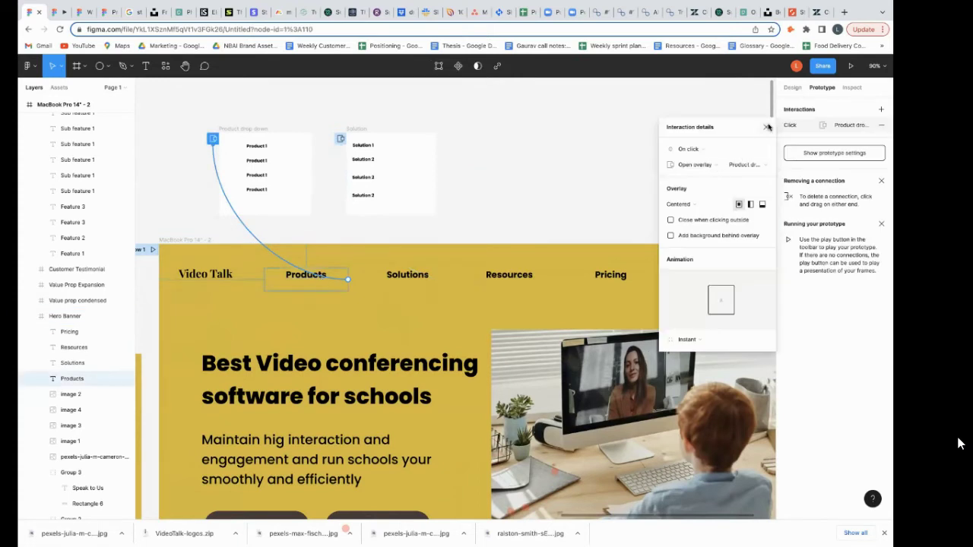
click(767, 128)
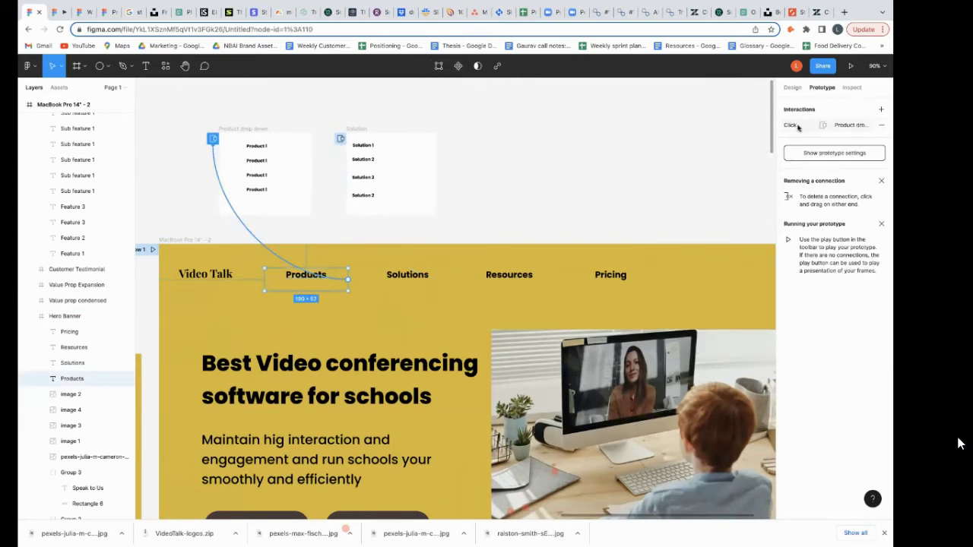
Set the Products overlay to Manual position, place it just below the Products label and enable "Close when clicking outside".
click(798, 127)
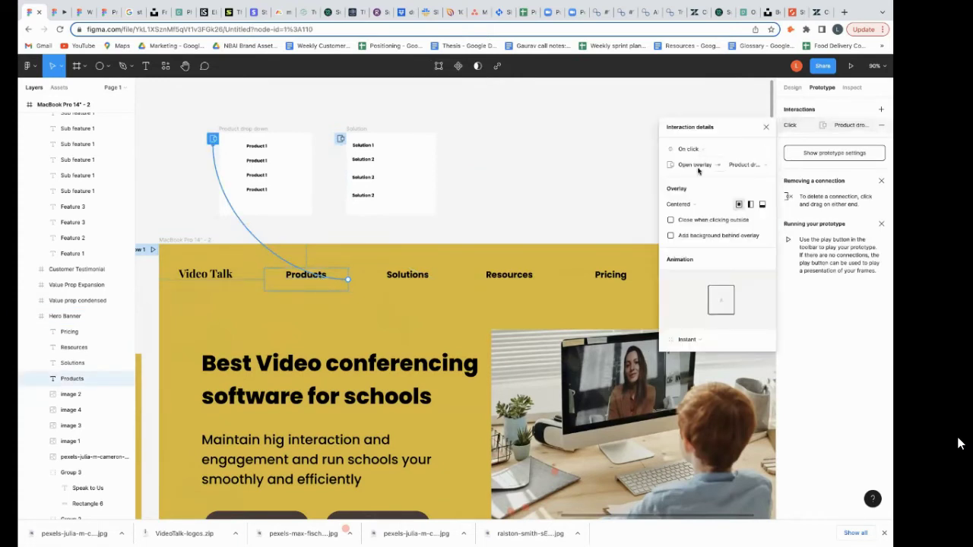
click(697, 206)
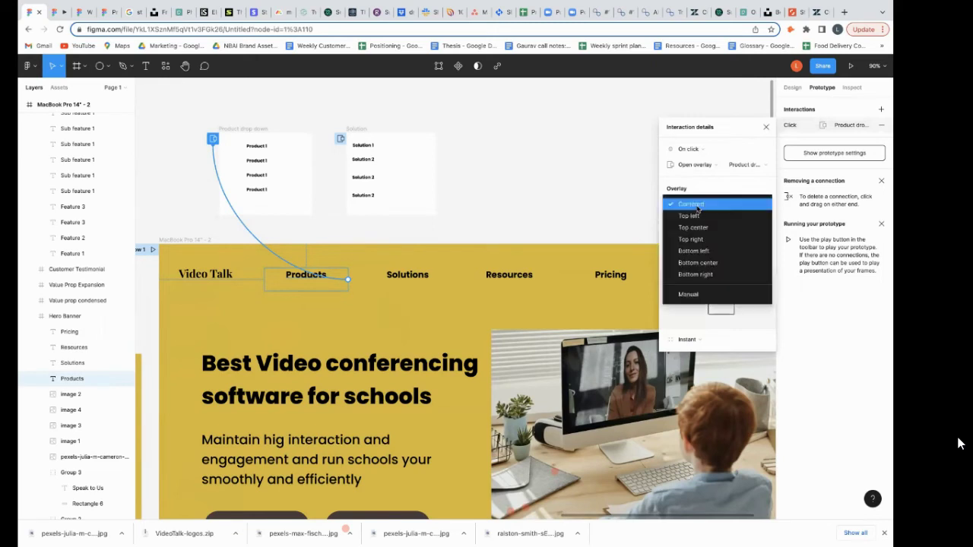
click(690, 297)
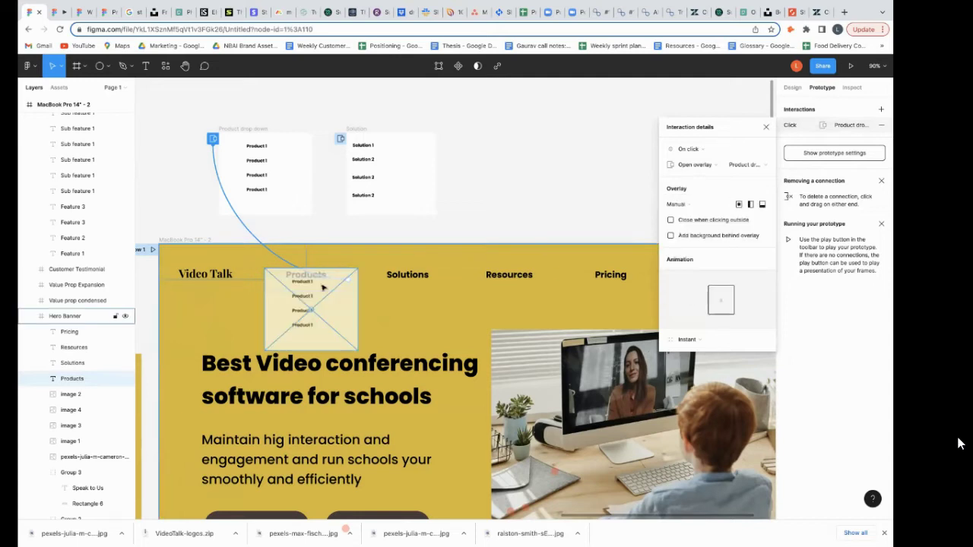
drag(322, 290, 341, 316)
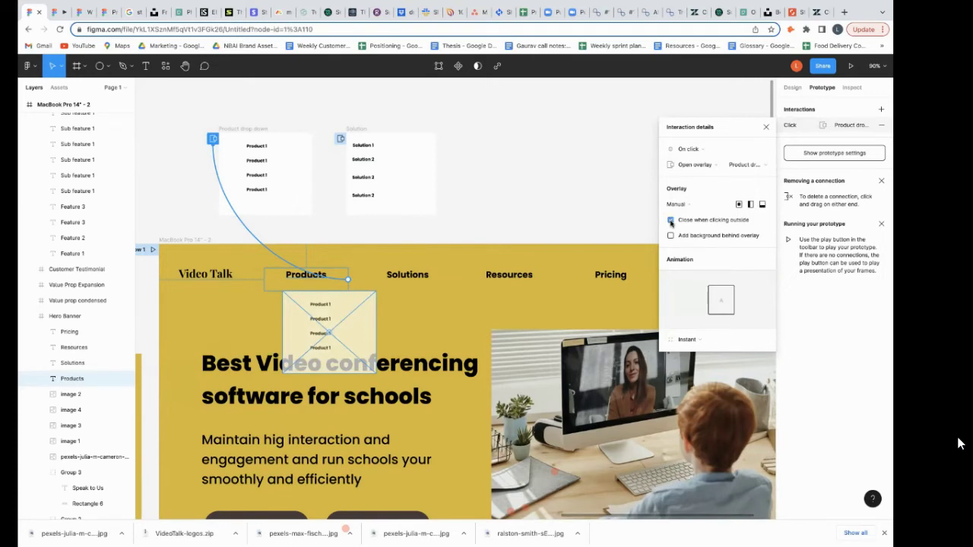
click(765, 130)
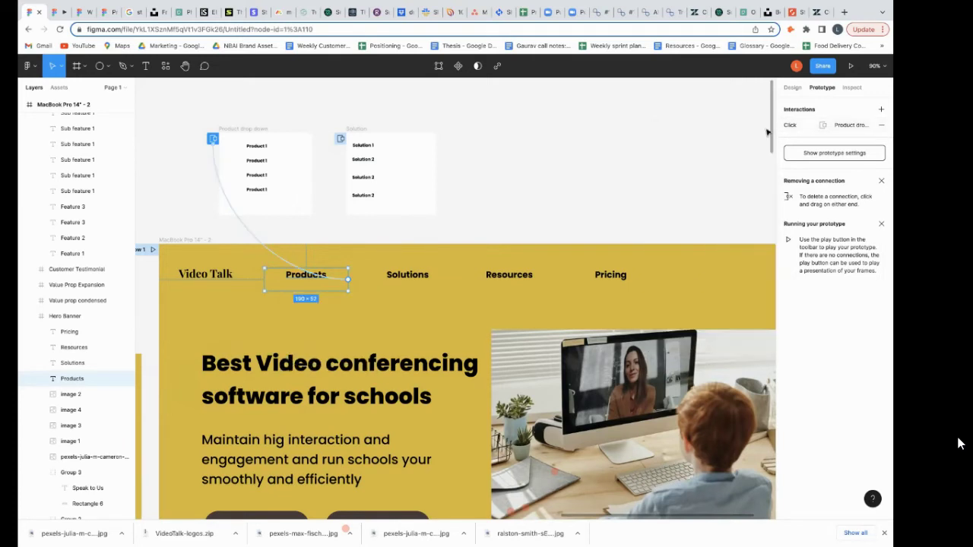
Set the Solutions overlay to Manual position, place it just below the Solutions label and enable "Close when clicking outside".
click(410, 278)
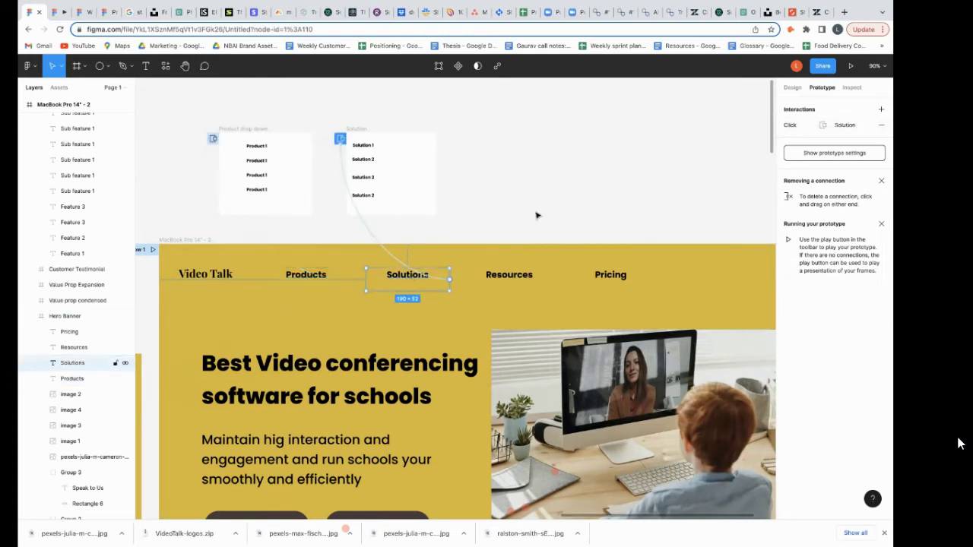
click(791, 125)
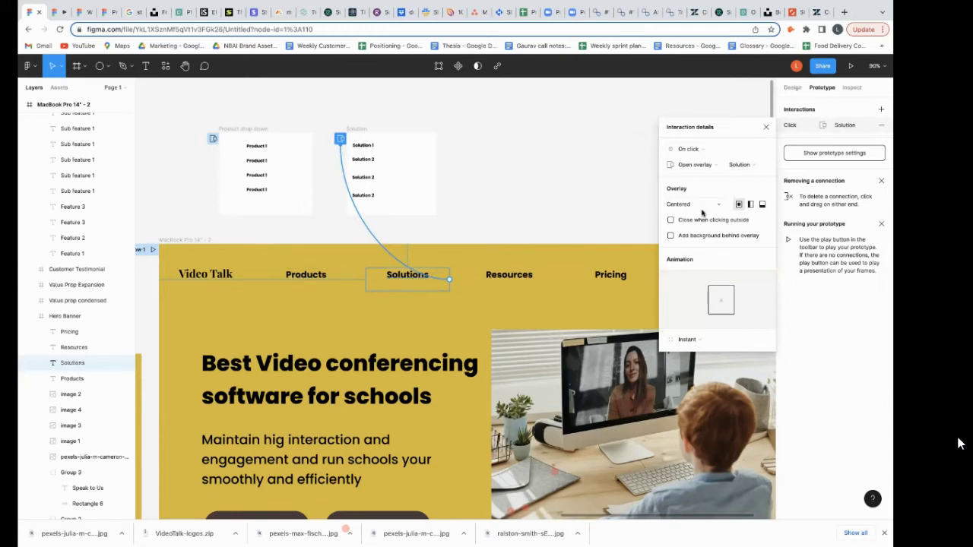
click(692, 207)
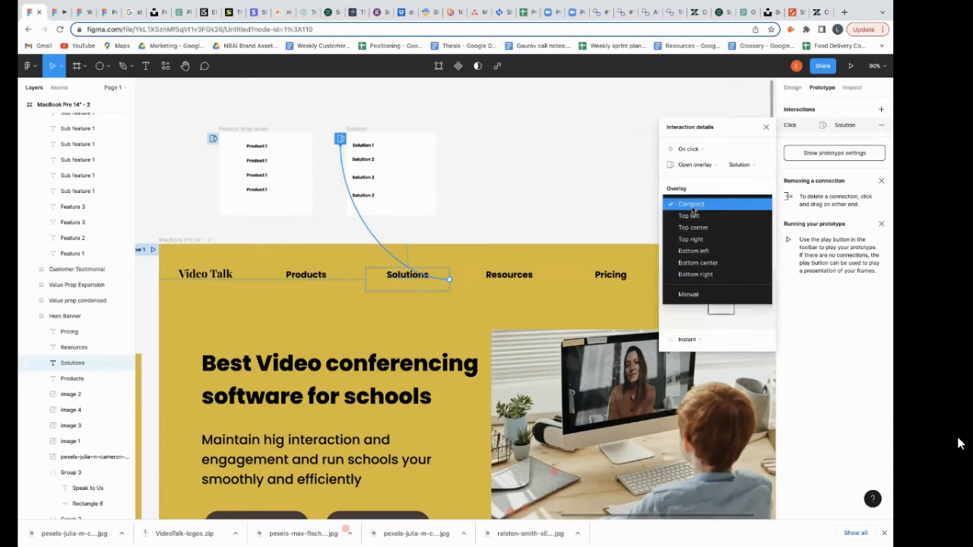
click(696, 295)
drag(422, 304, 439, 321)
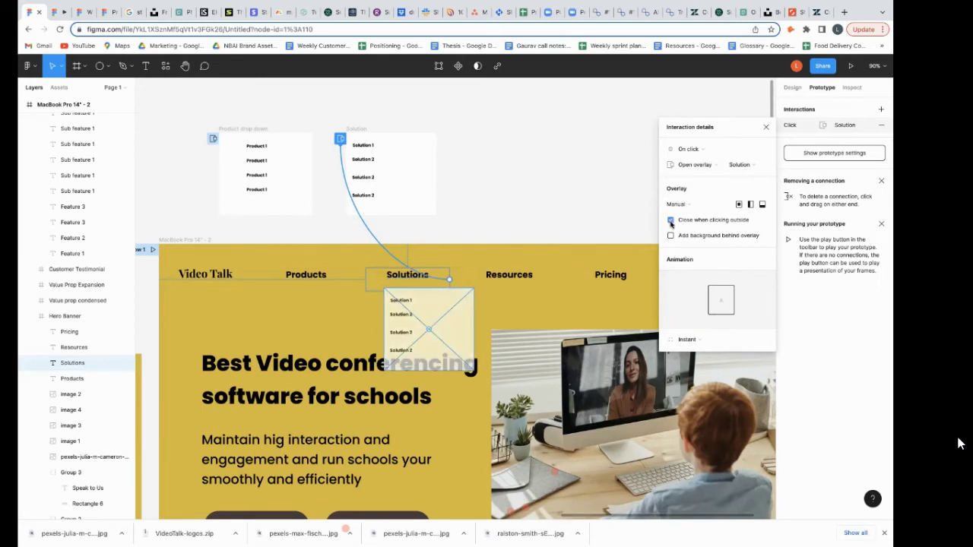
click(767, 128)
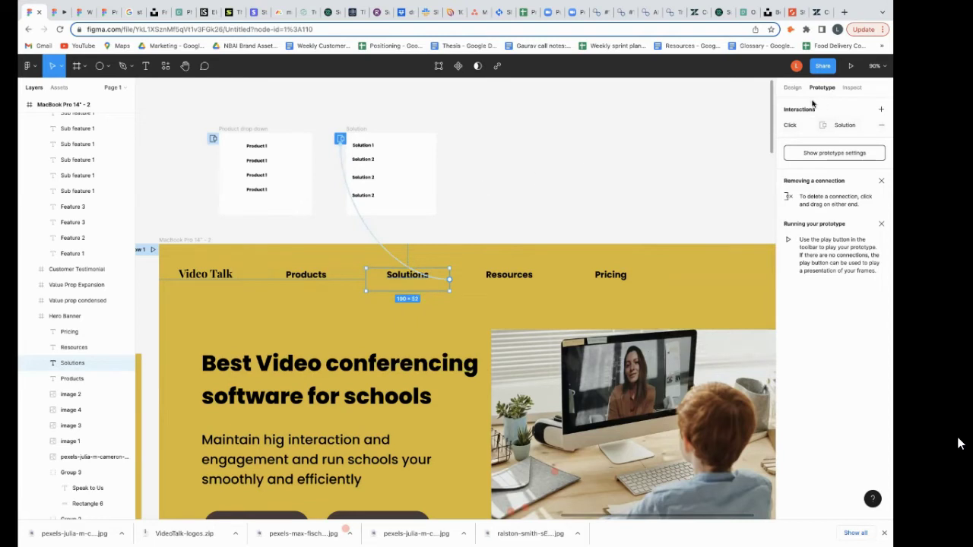
Present the "MacBook Pro 14" - 2" frame as a prototype to check the navigation, and return to the design file.
click(184, 240)
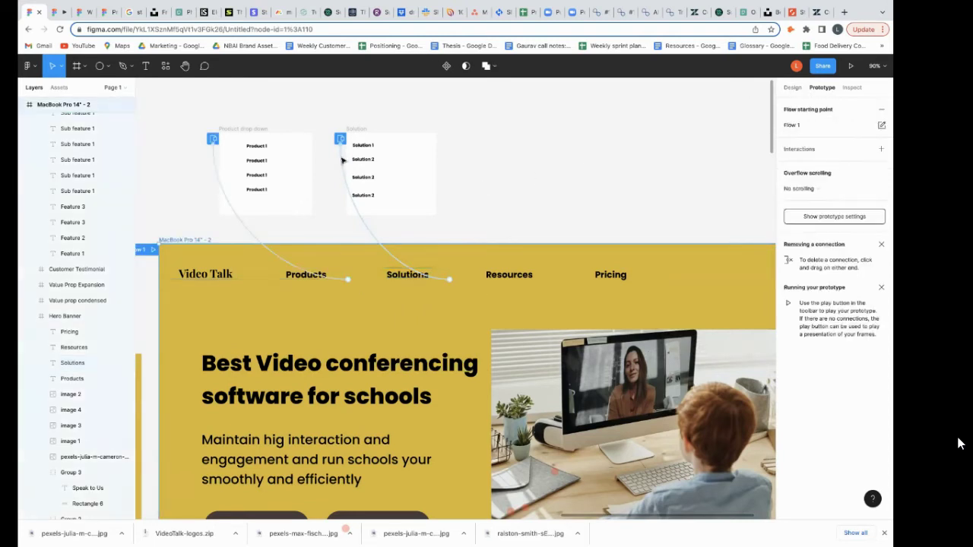
click(852, 67)
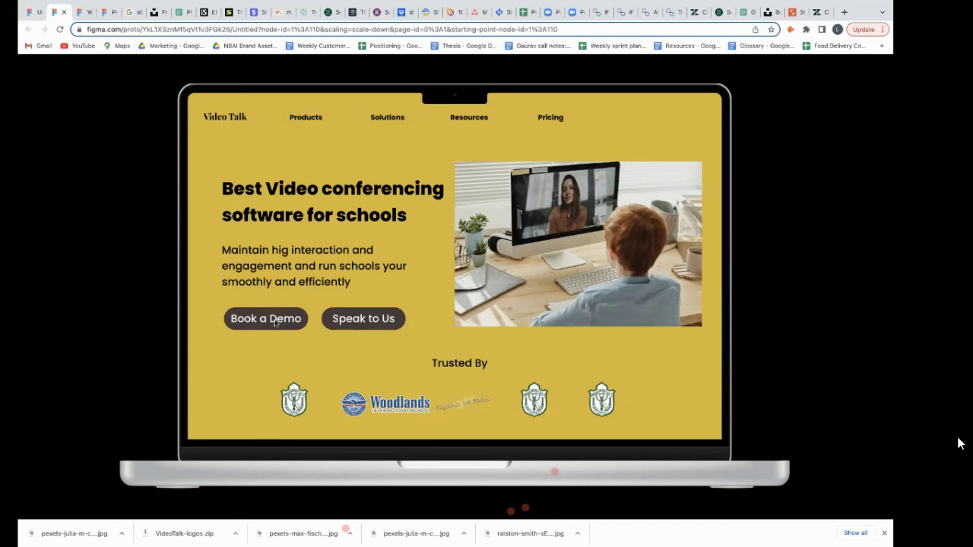
click(35, 14)
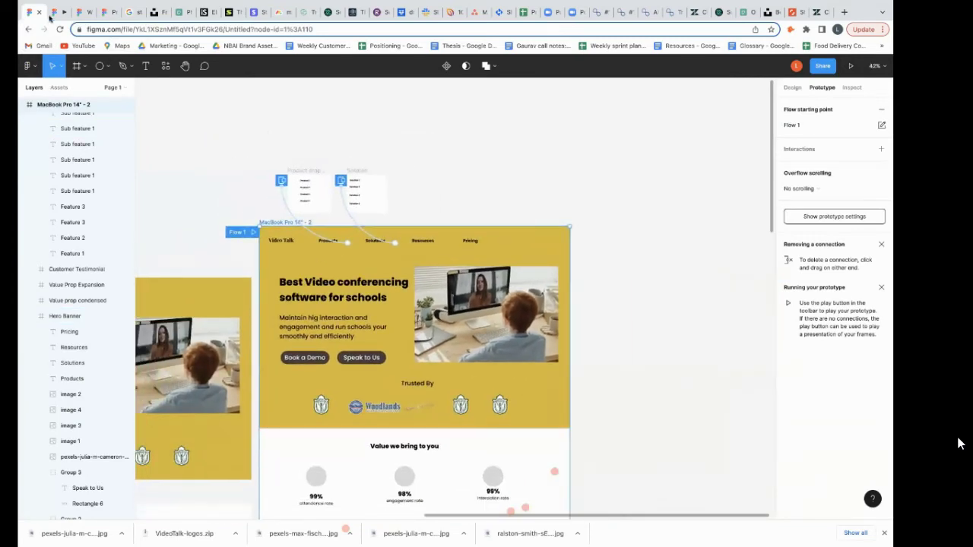
Switch to the "Practical" file, select its "Form" frame above the landing page, and return to the "Untitled" file.
click(85, 13)
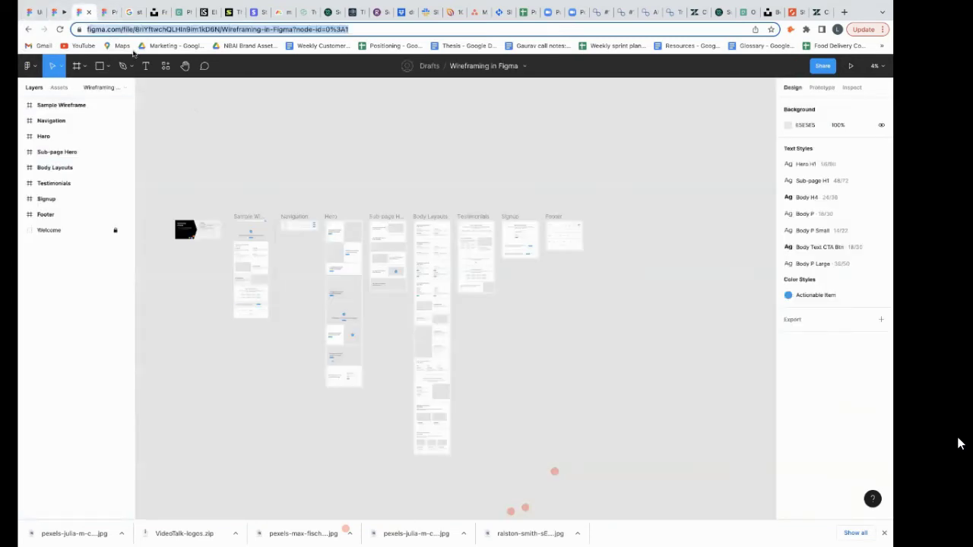
click(110, 13)
scroll(337, 267, down, 10)
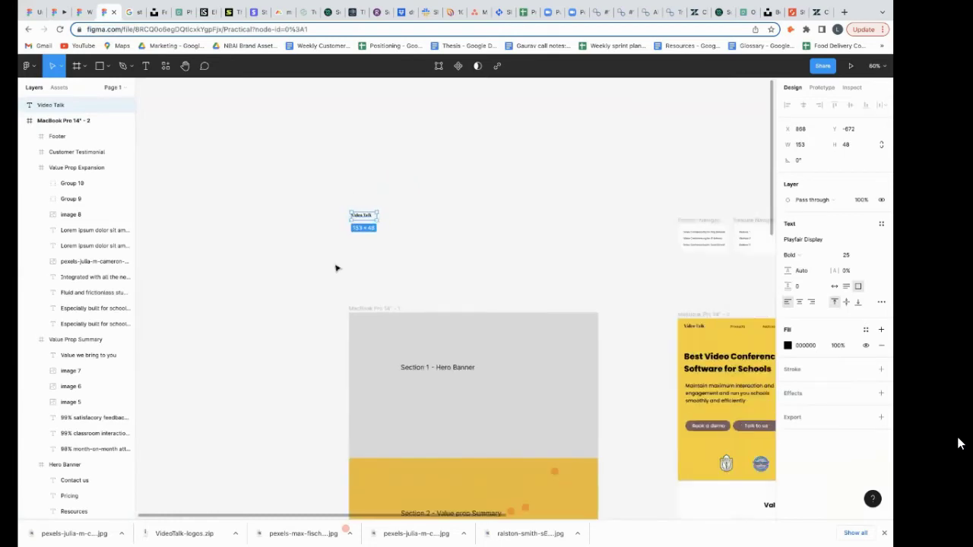
scroll(587, 297, up, 5)
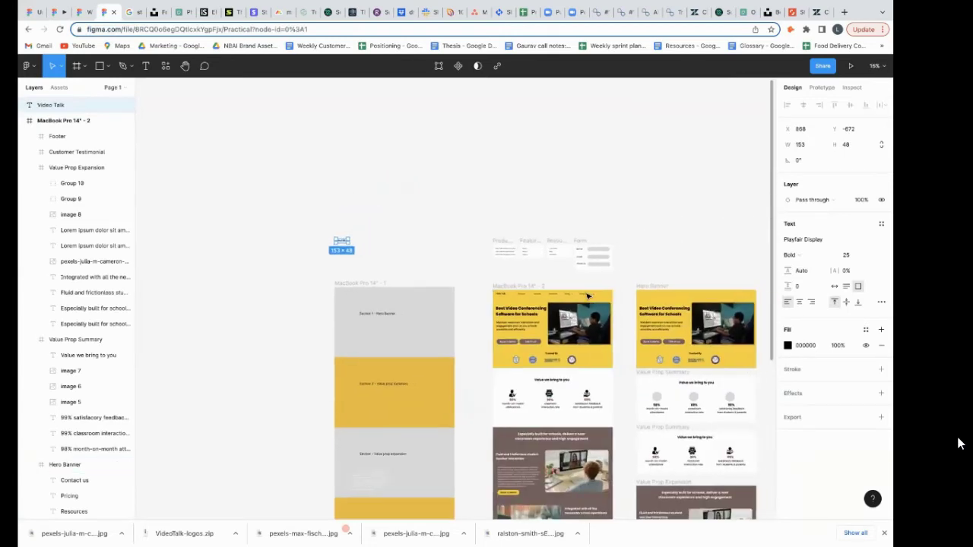
scroll(587, 297, up, 4)
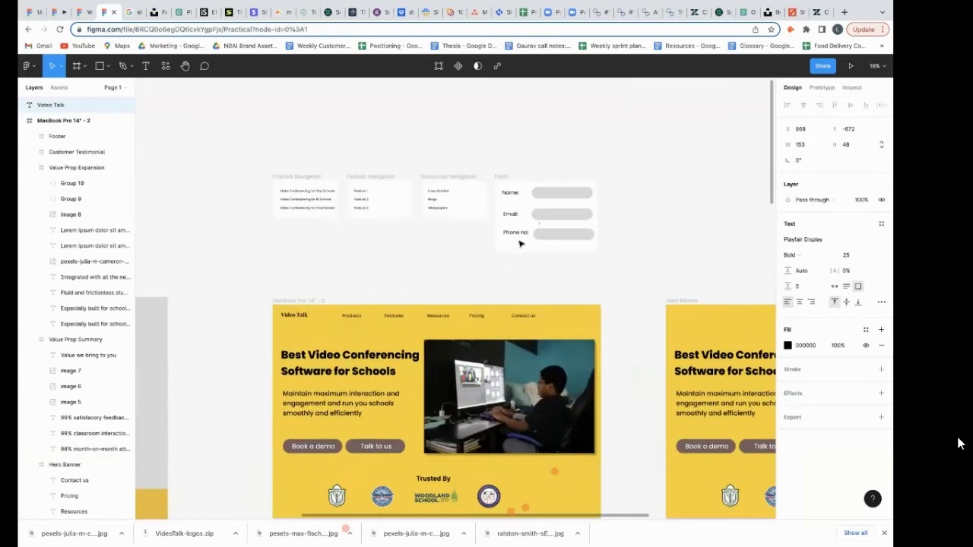
click(522, 241)
click(495, 174)
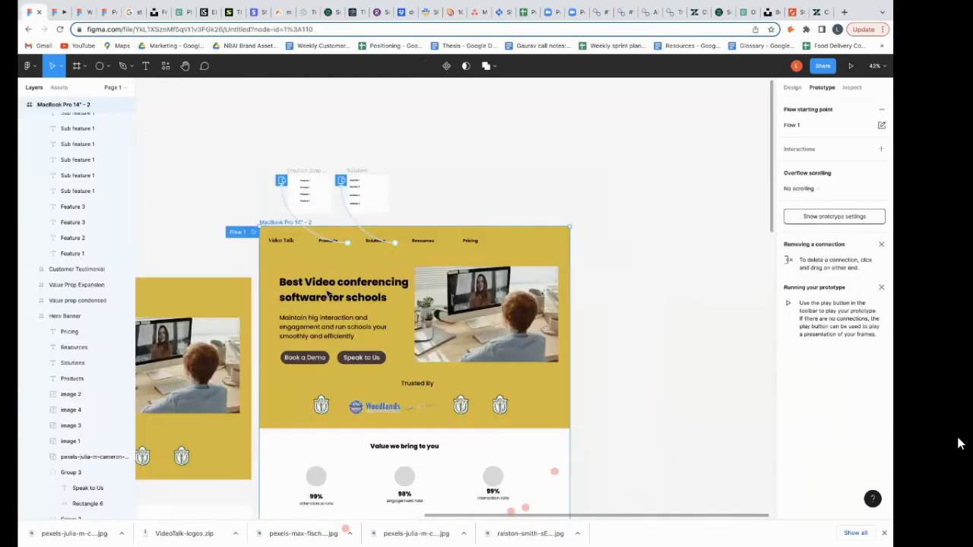
Paste the copied "Form" frame into the design and place it on the empty canvas beside the landing page's hero section.
click(35, 13)
scroll(486, 314, down, 2)
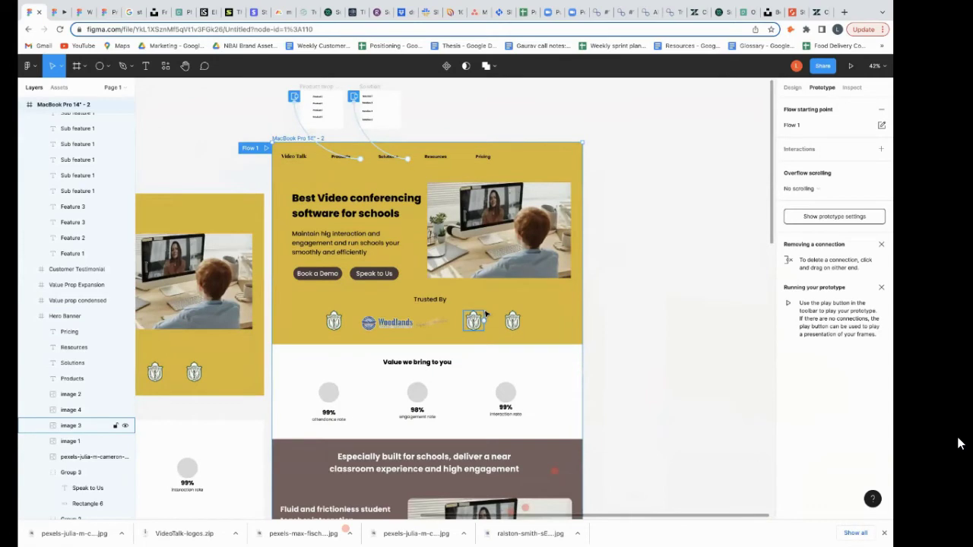
ctrl+scroll(486, 314, up, 4)
scroll(314, 301, right, 5)
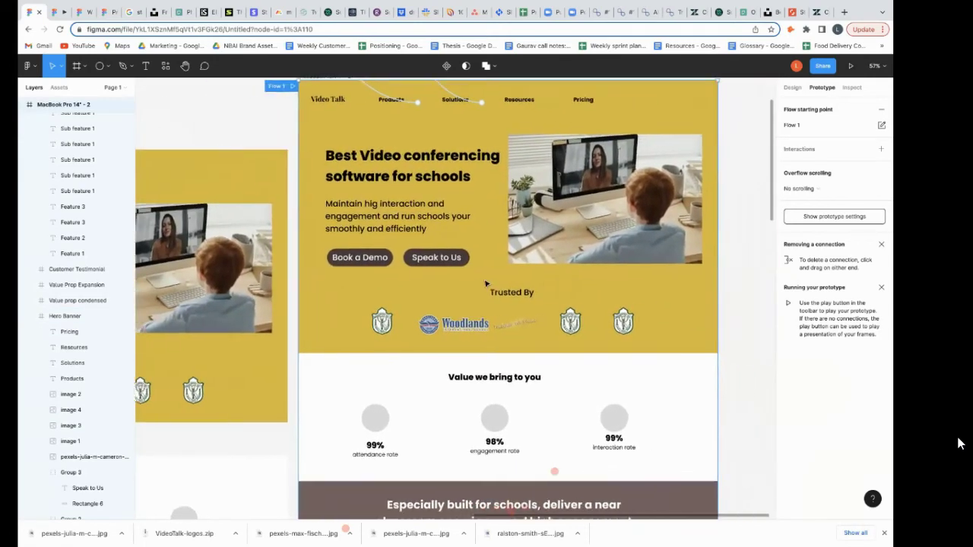
click(545, 285)
key(ctrl+v)
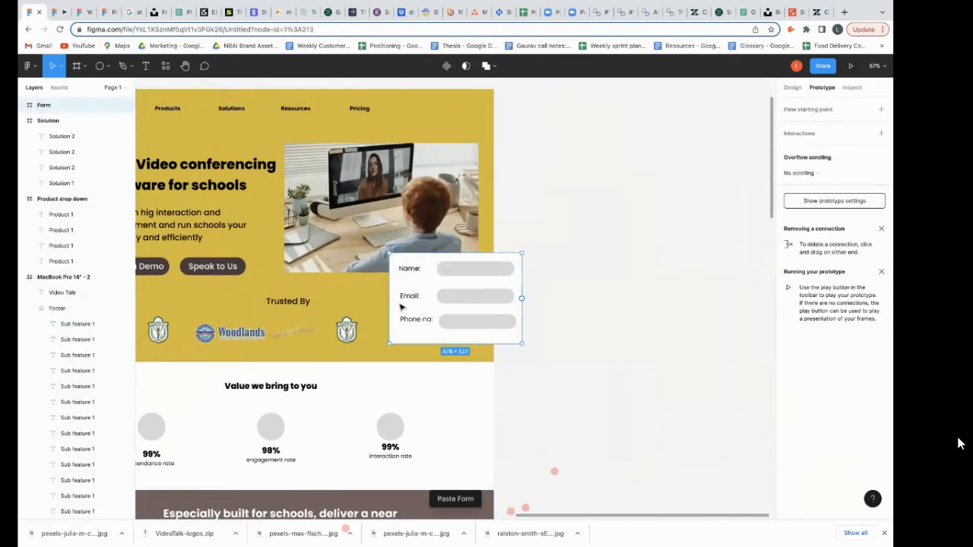
drag(434, 285, 574, 267)
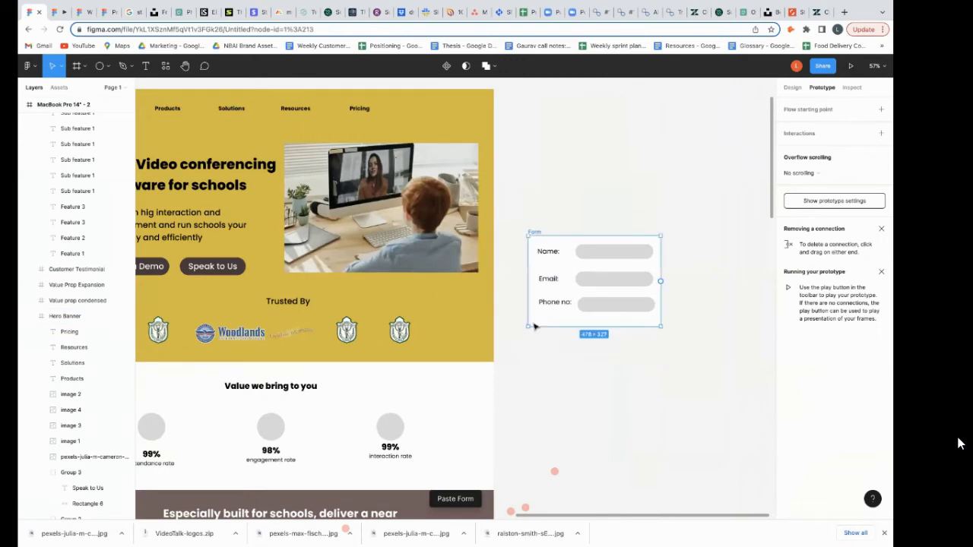
Connect the "Book a Demo" button to the Form frame with an on-click interaction that opens it as an overlay.
scroll(560, 282, left, 3)
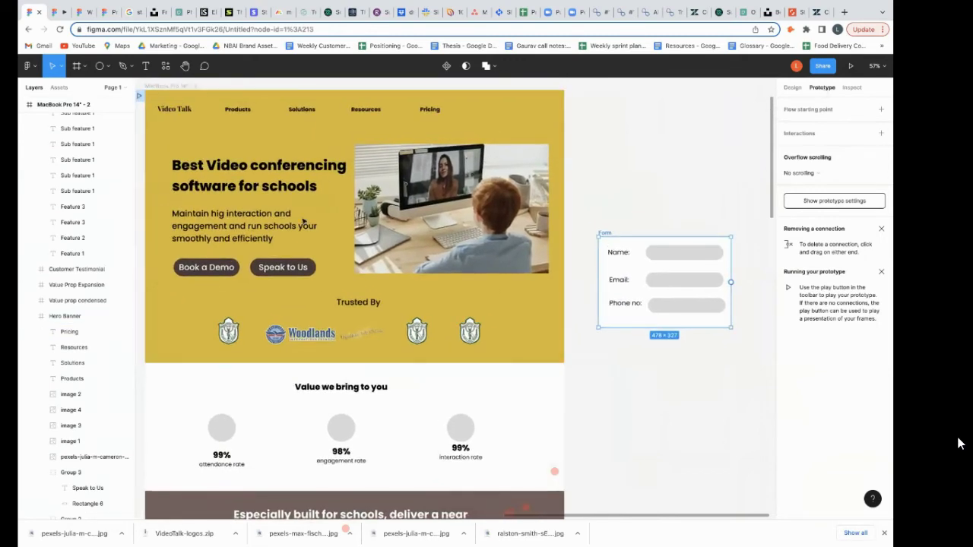
click(220, 275)
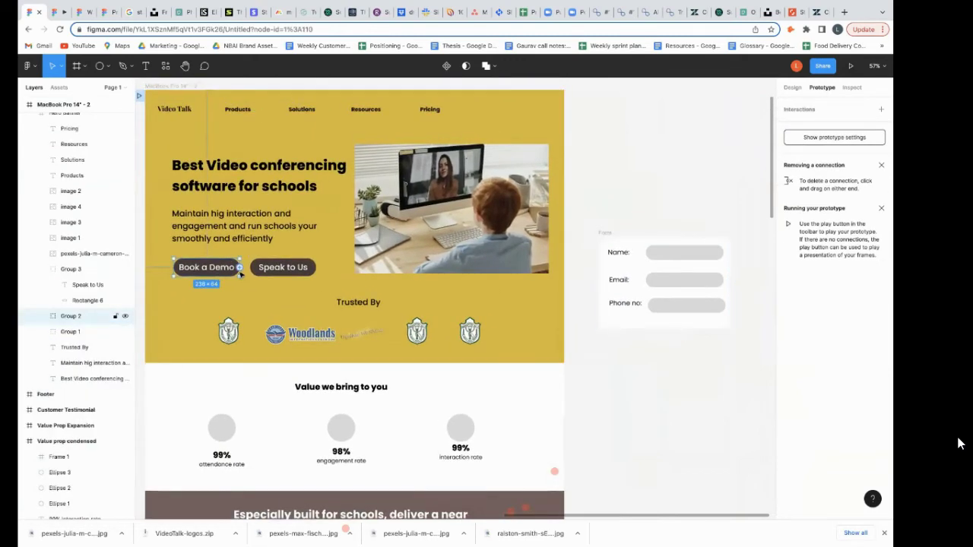
drag(240, 270, 601, 312)
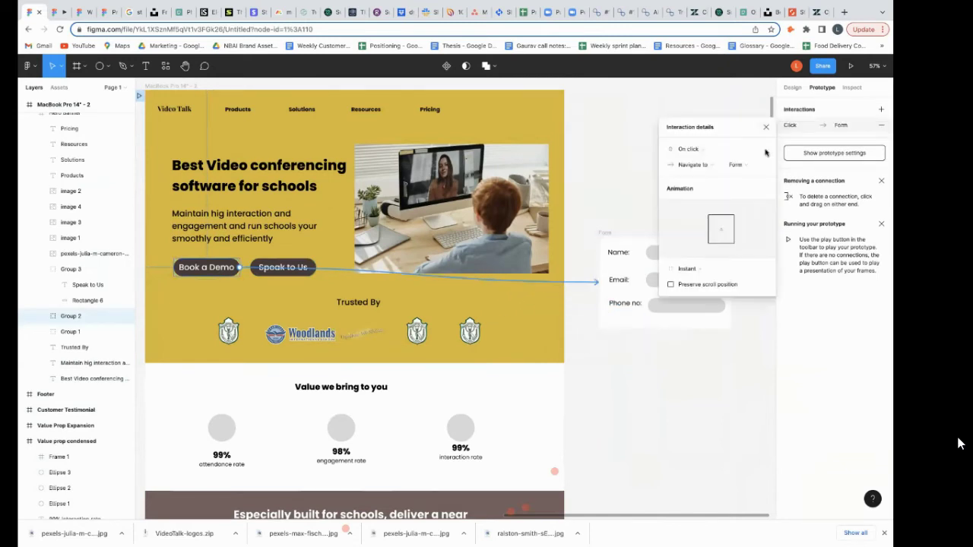
click(707, 166)
click(694, 196)
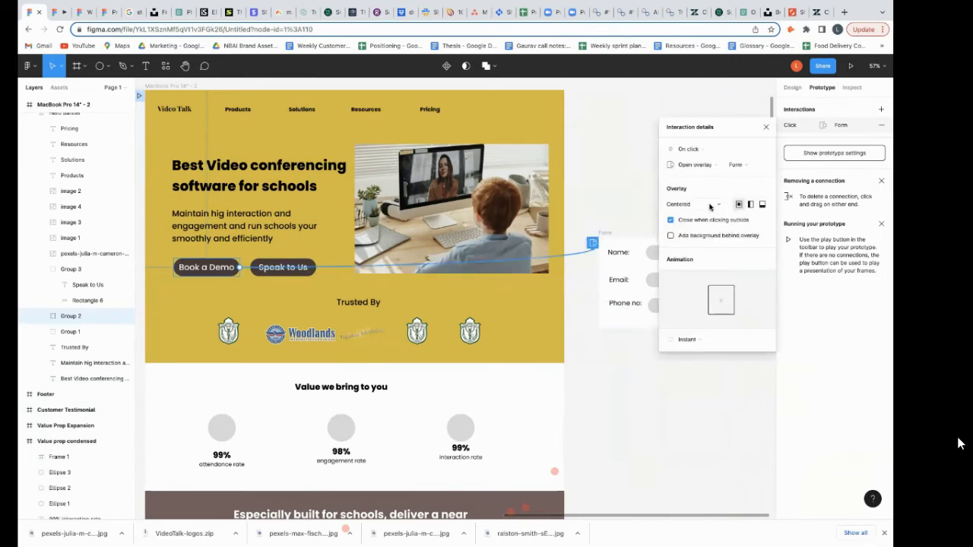
click(597, 344)
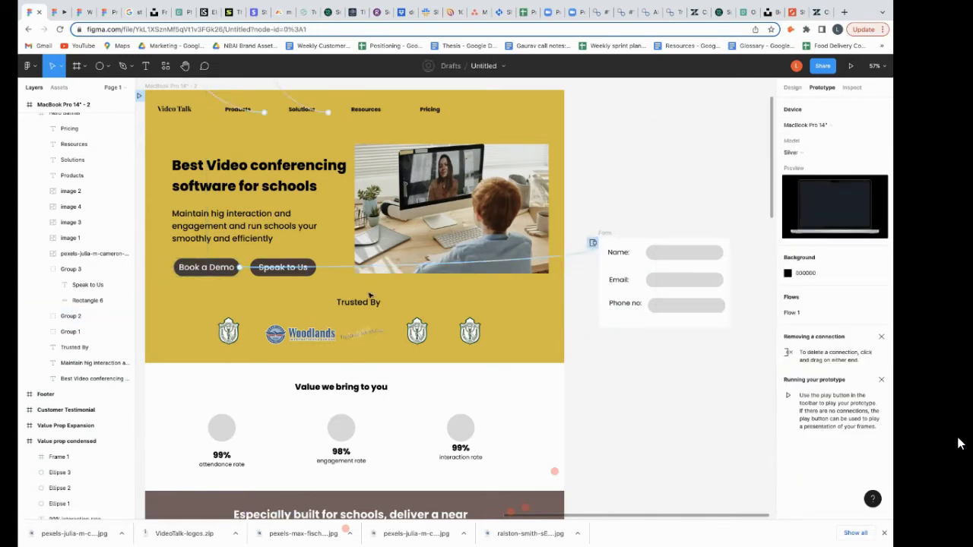
Connect the "Speak to Us" button to the Form frame with an on-click Open overlay interaction.
click(293, 274)
drag(316, 268, 601, 323)
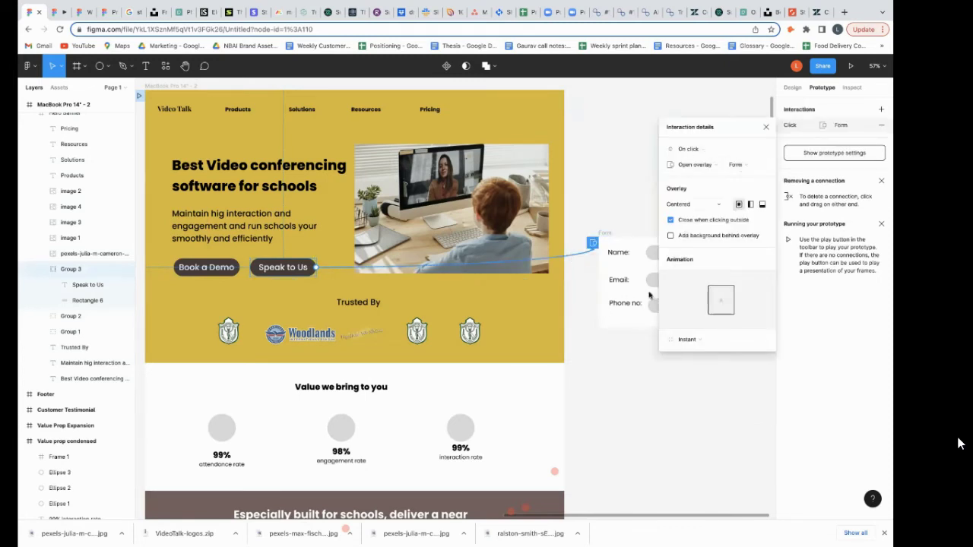
click(640, 393)
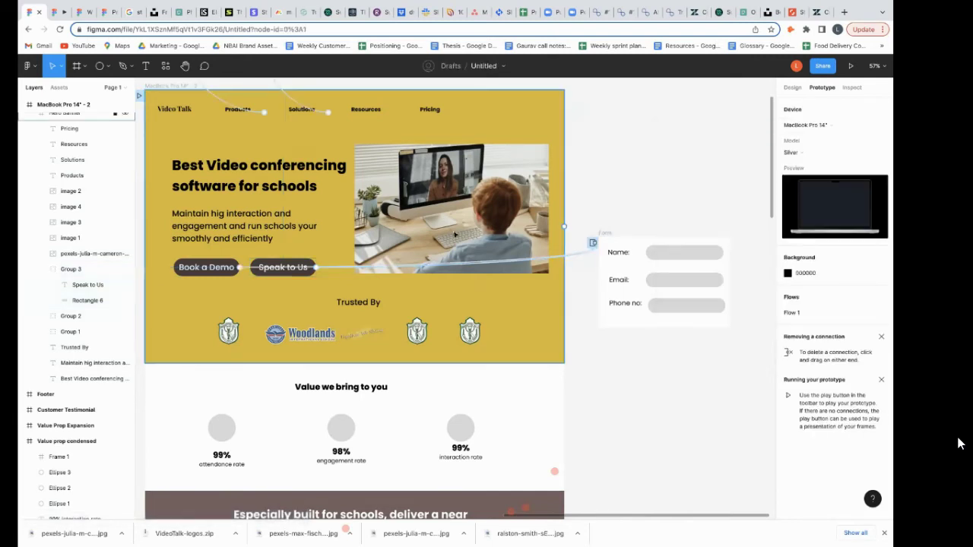
Present the "MacBook Pro 14" - 2" frame as a prototype and look through the landing page.
scroll(454, 236, left, 4)
scroll(454, 236, up, 2)
scroll(245, 147, right, 2)
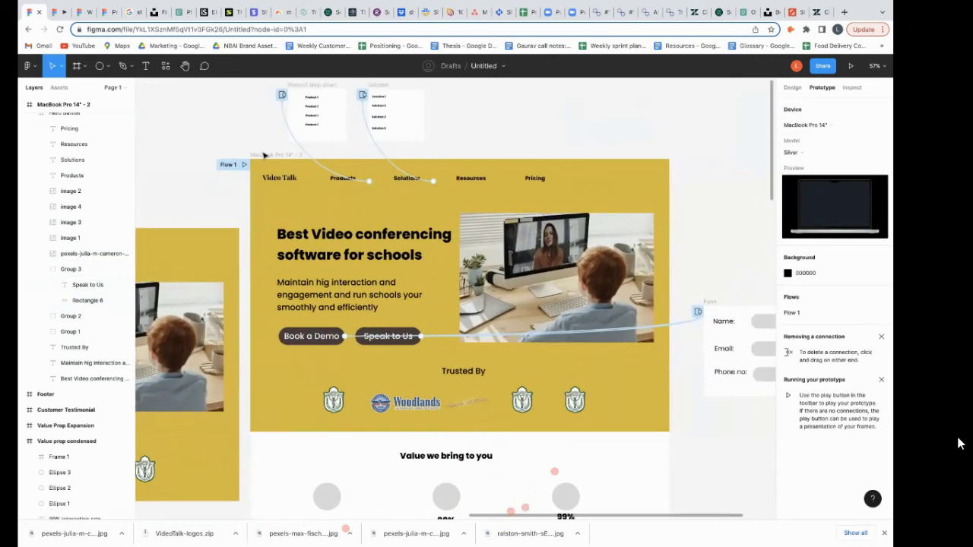
click(264, 155)
click(850, 66)
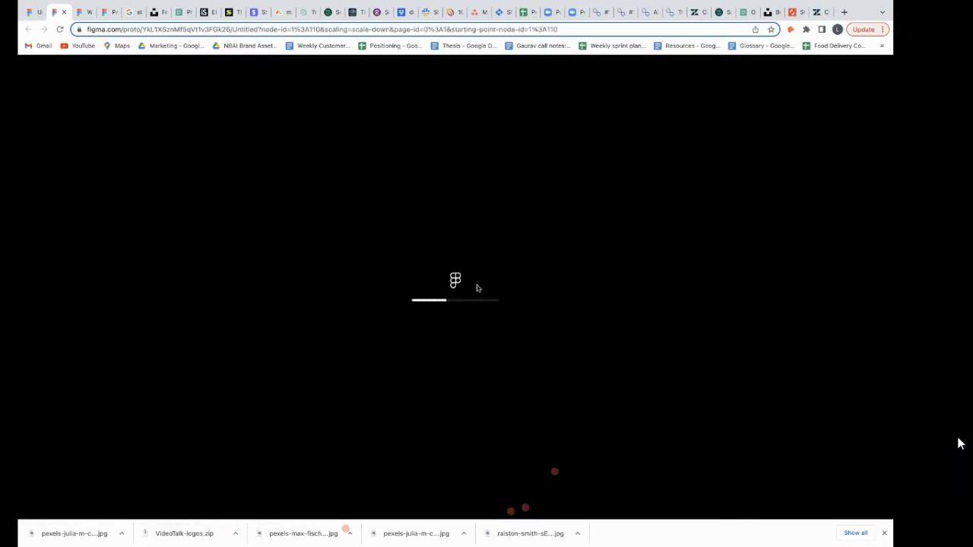
scroll(477, 288, down, 15)
scroll(477, 288, up, 15)
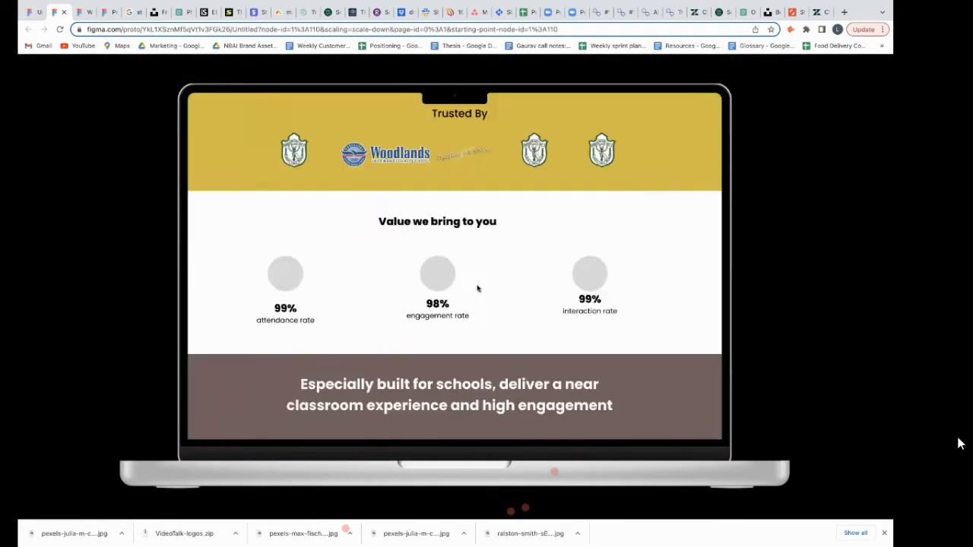
Test the Products and Solutions drop-downs and the "Book a Demo" form in the prototype, and return to the design file.
click(307, 118)
click(269, 148)
click(391, 120)
click(348, 149)
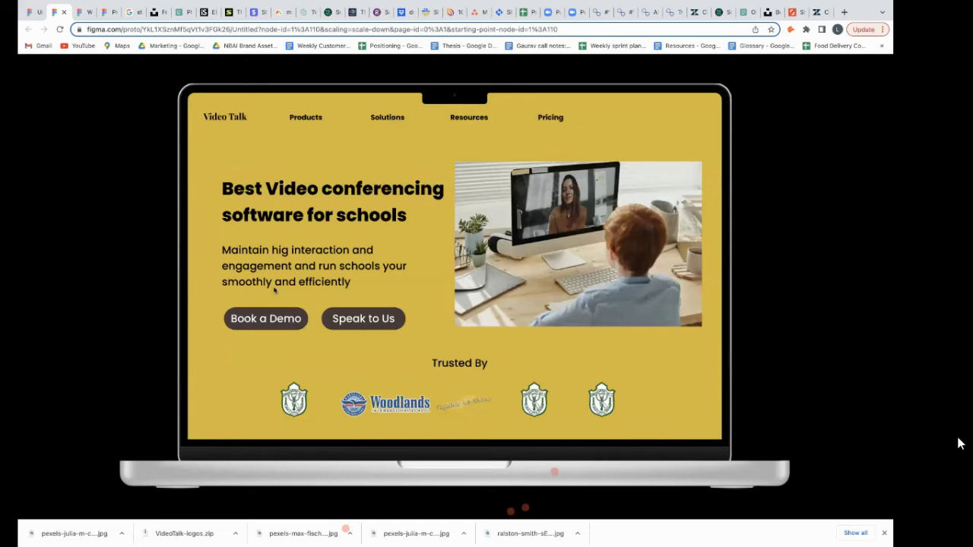
click(273, 320)
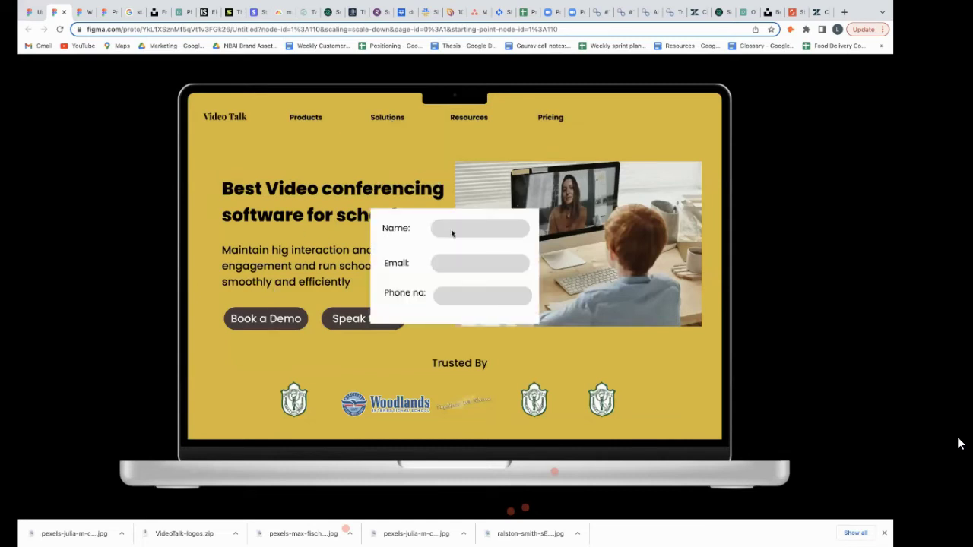
key(f)
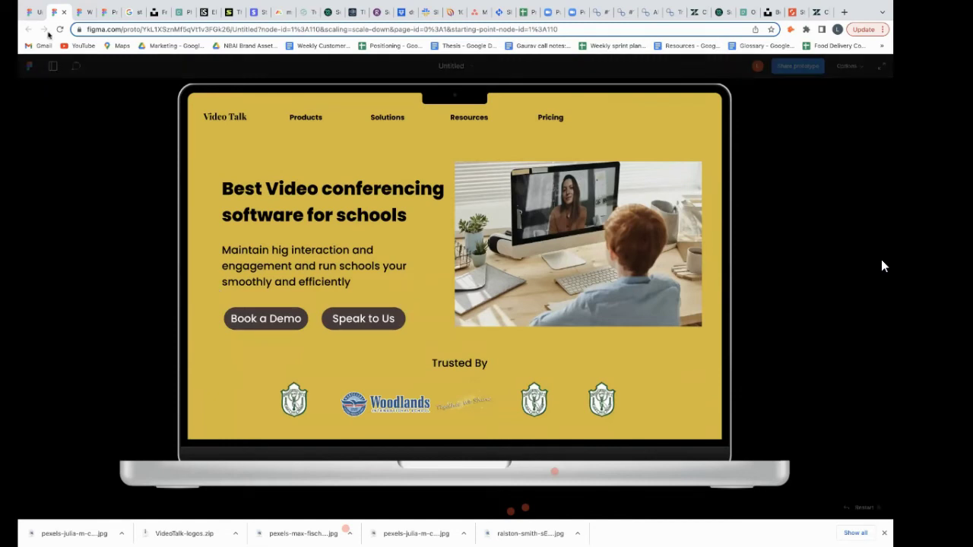
click(34, 12)
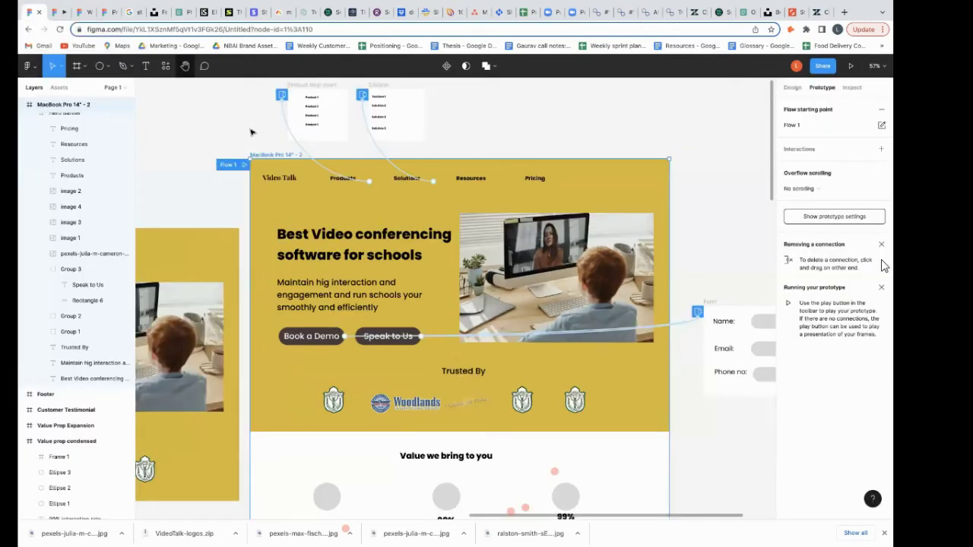
scroll(319, 270, down, 1)
scroll(311, 343, left, 2)
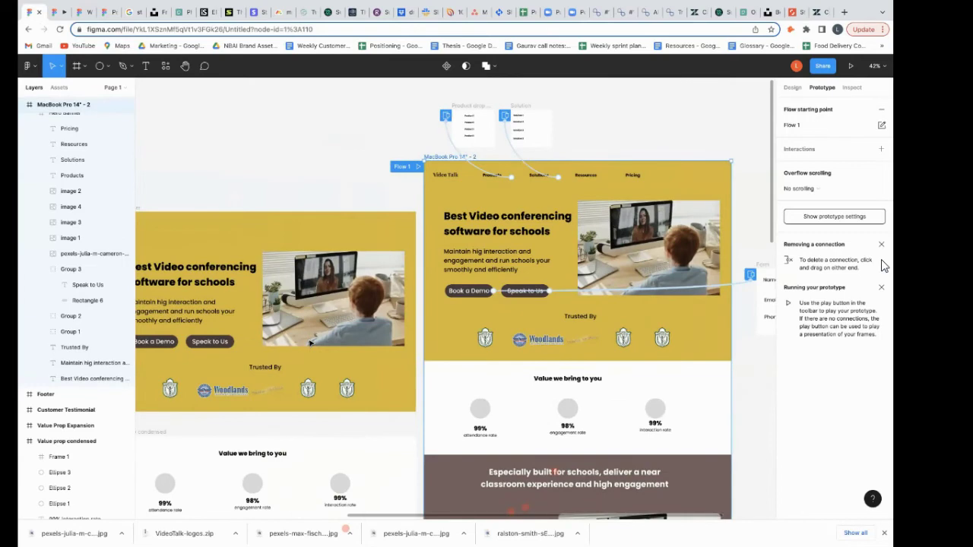
scroll(310, 342, down, 1)
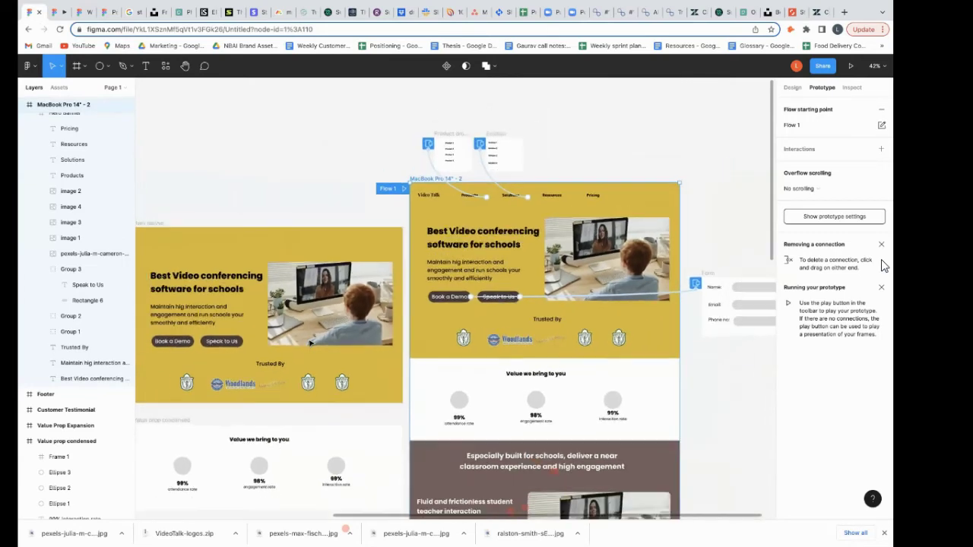
scroll(310, 343, left, 3)
scroll(310, 342, down, 3)
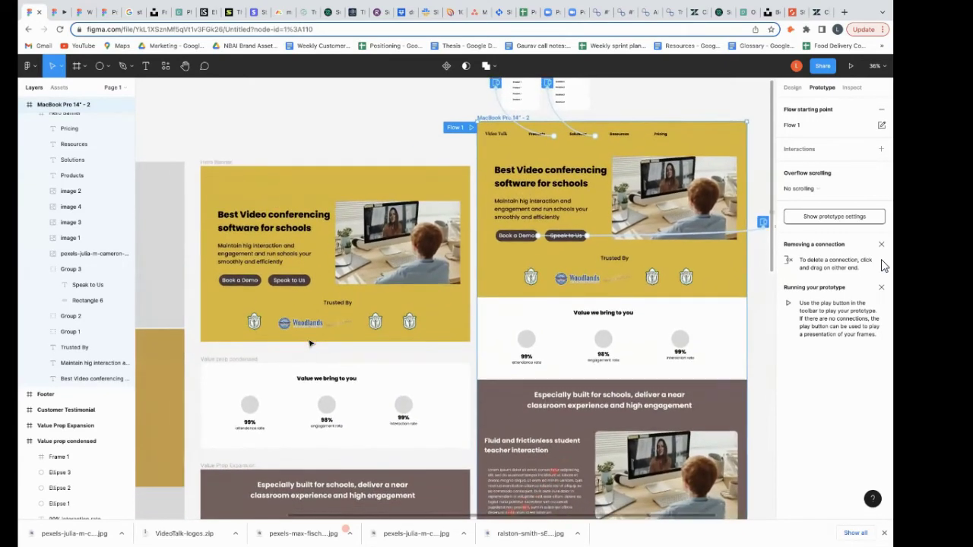
scroll(310, 343, right, 3)
scroll(311, 343, up, 1)
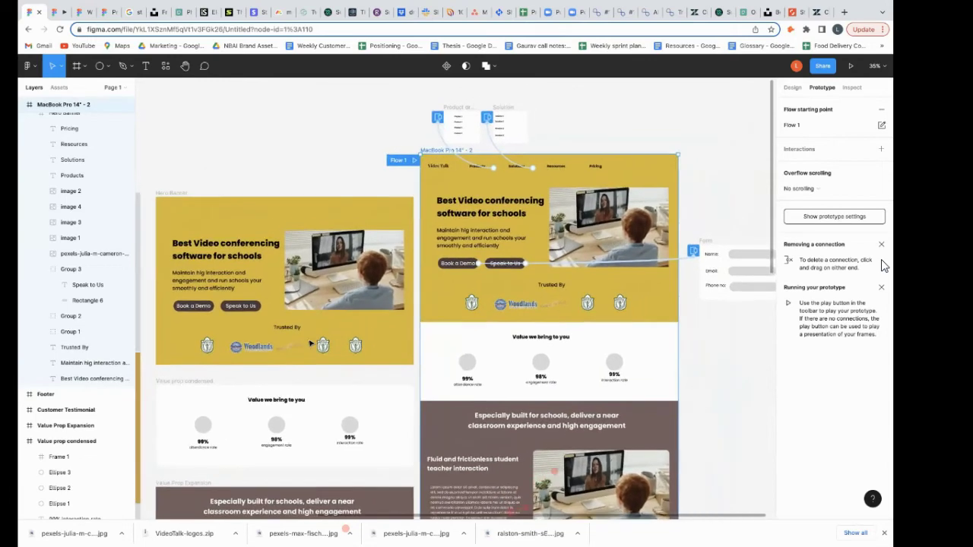
scroll(310, 343, down, 2)
scroll(310, 343, left, 1)
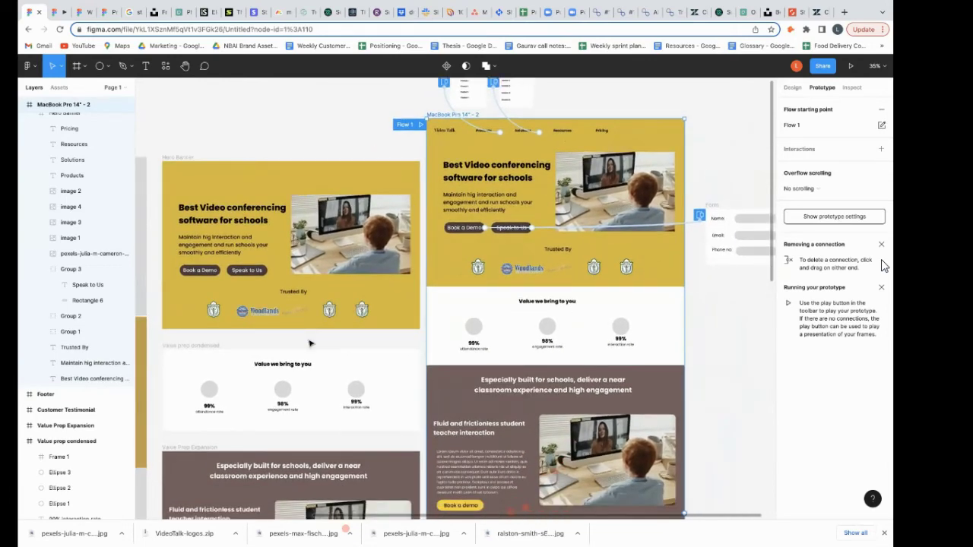
ctrl+scroll(311, 343, up, 3)
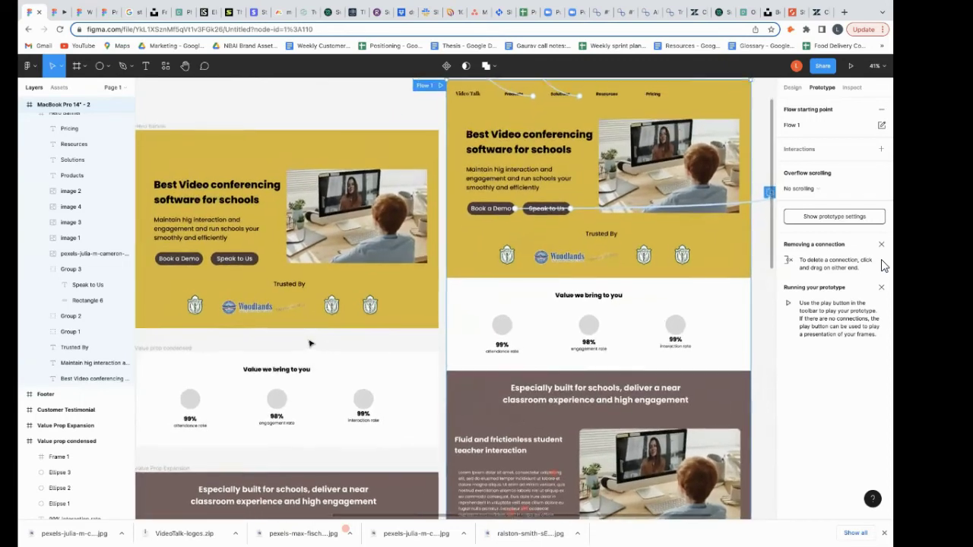
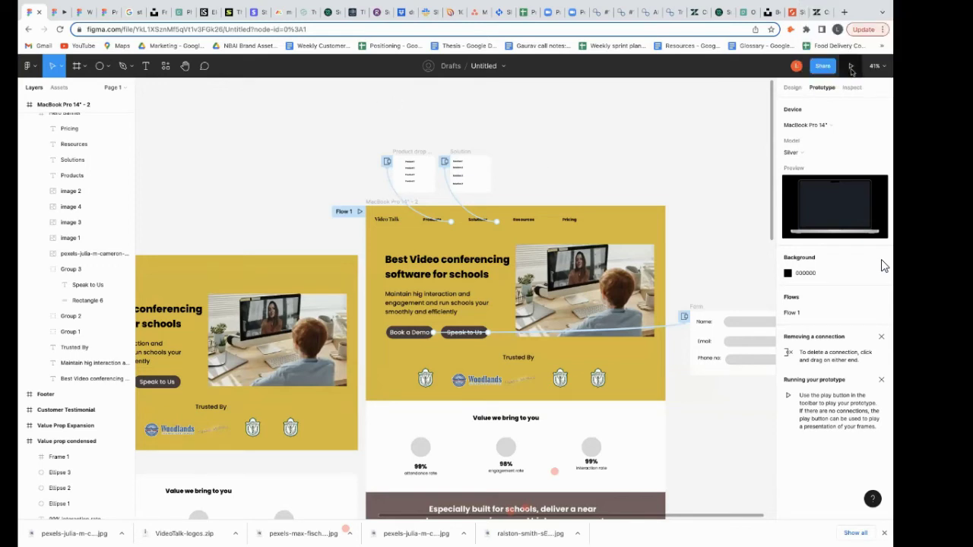
Present the prototype again, review the page sections, try the "Book a Demo" button, and return to the design file.
click(850, 66)
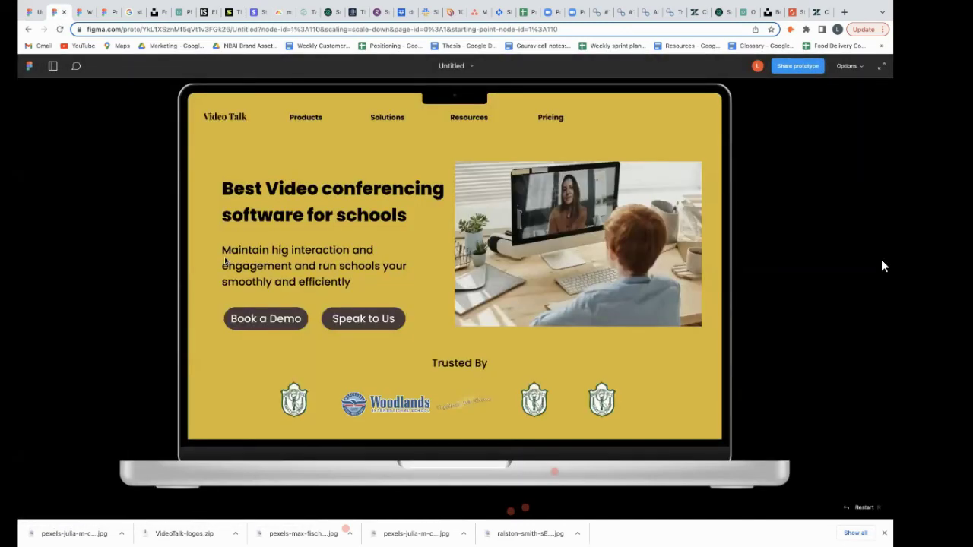
scroll(299, 297, down, 3)
scroll(299, 297, down, 8)
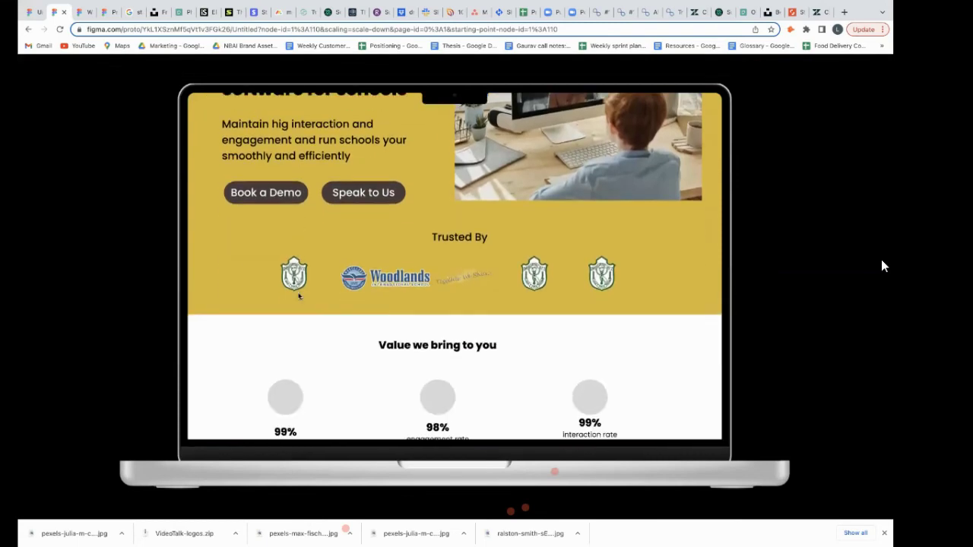
scroll(298, 296, down, 8)
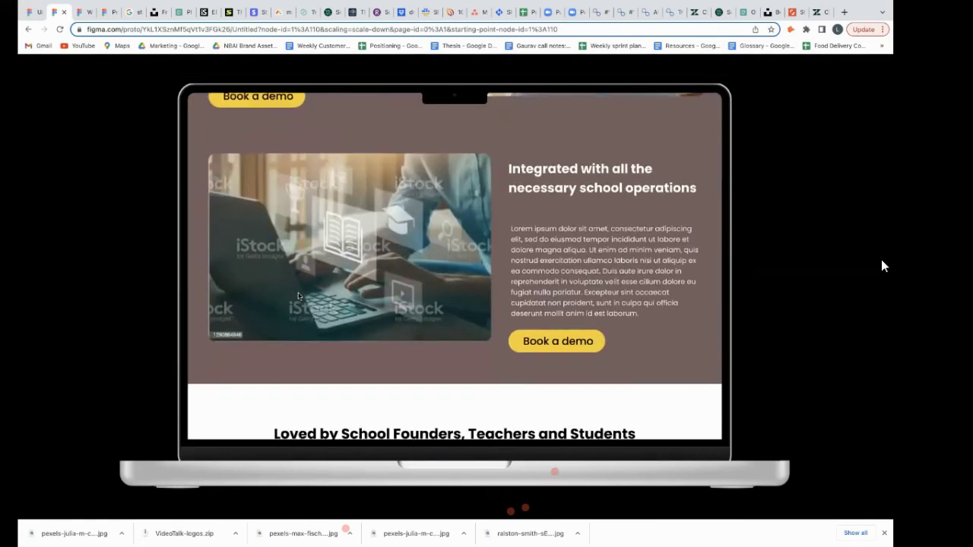
scroll(299, 296, up, 5)
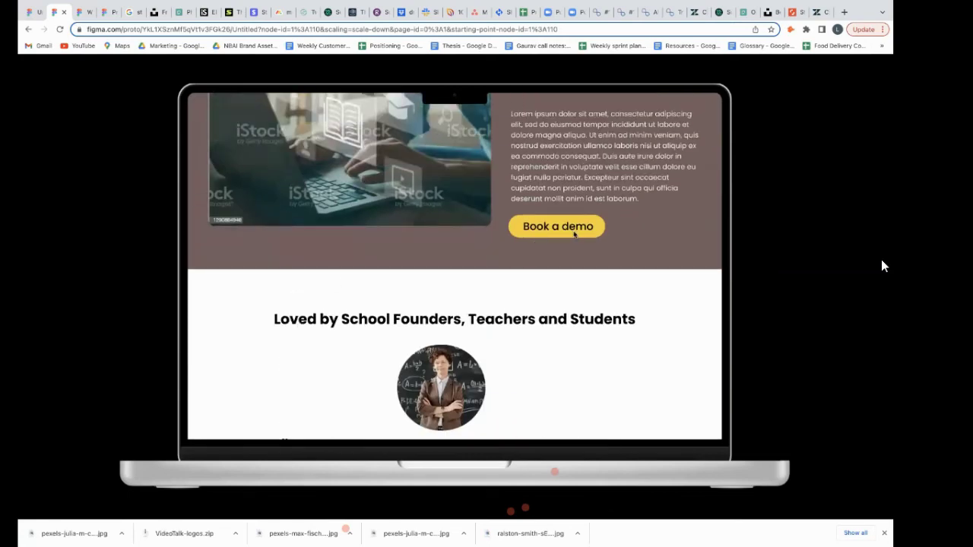
key(r)
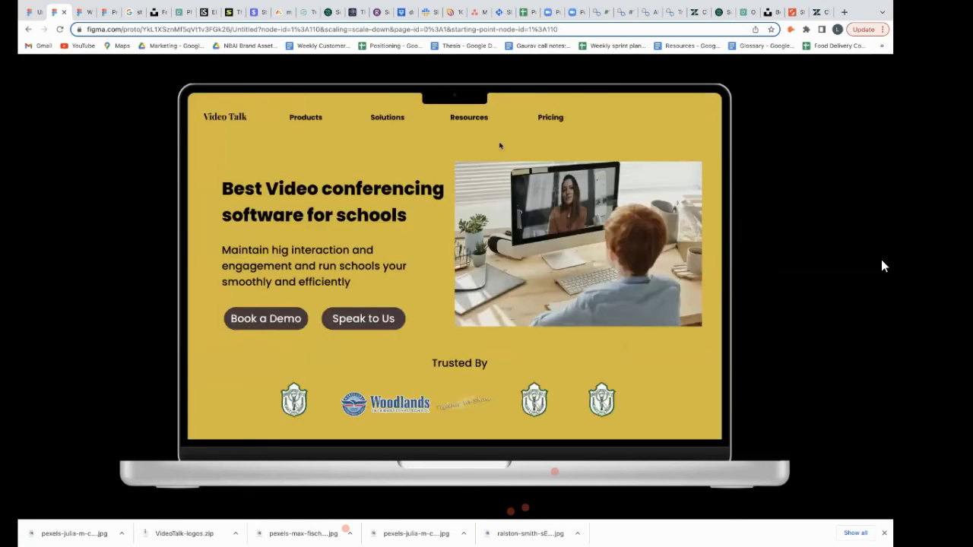
click(268, 320)
click(28, 28)
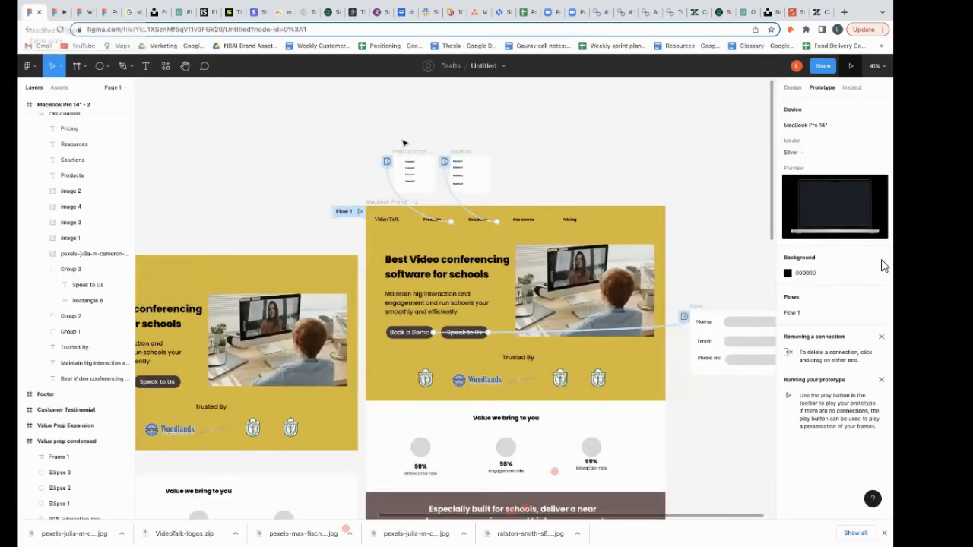
Add a new frame to the canvas using the MacBook Pro 16" desktop preset.
click(83, 66)
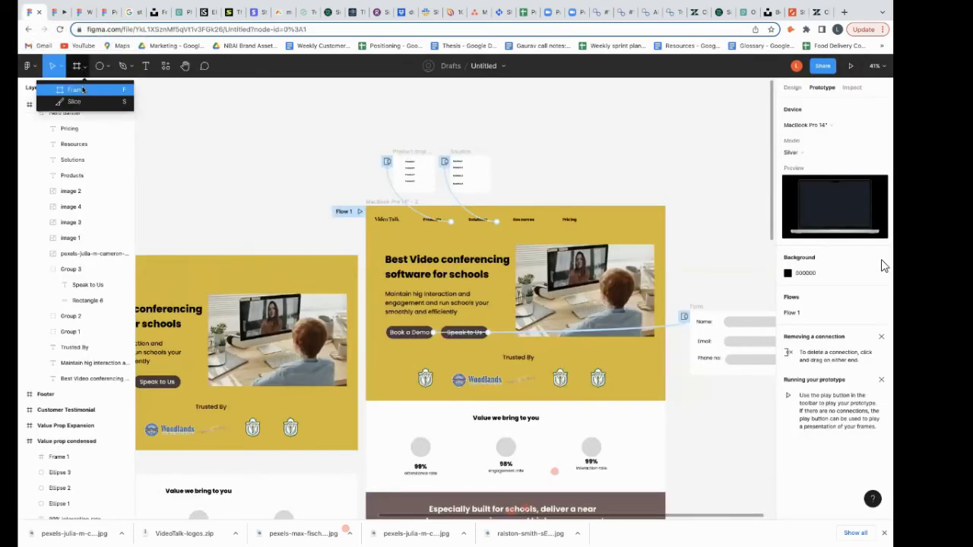
click(76, 90)
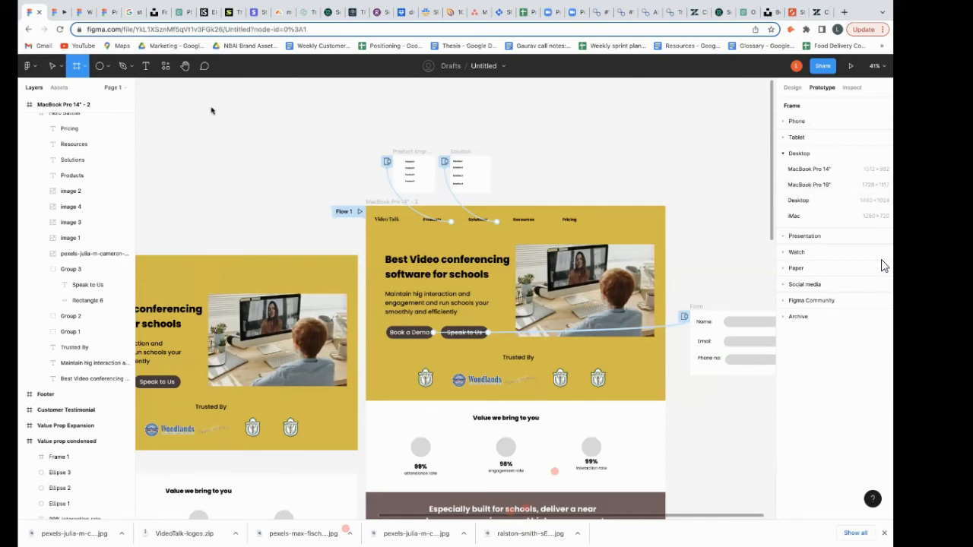
click(81, 74)
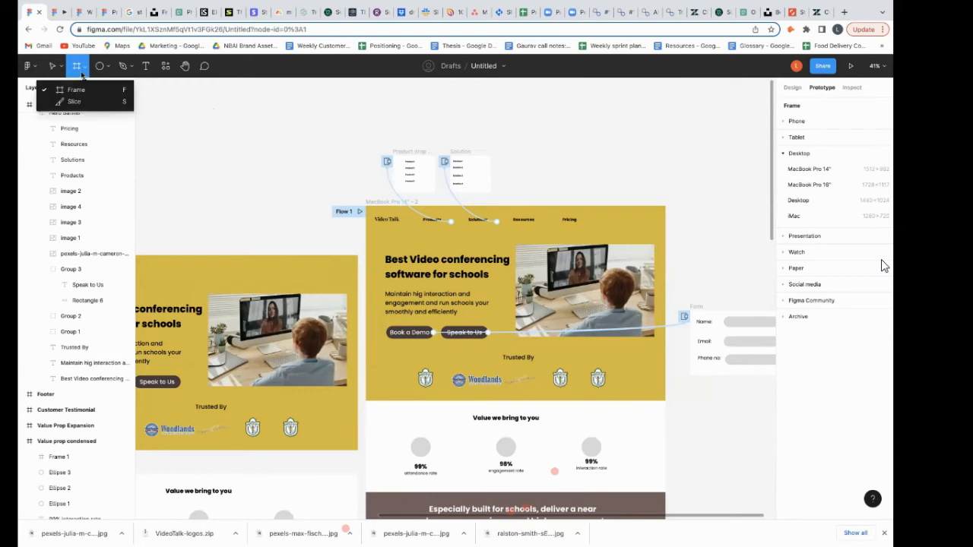
click(79, 92)
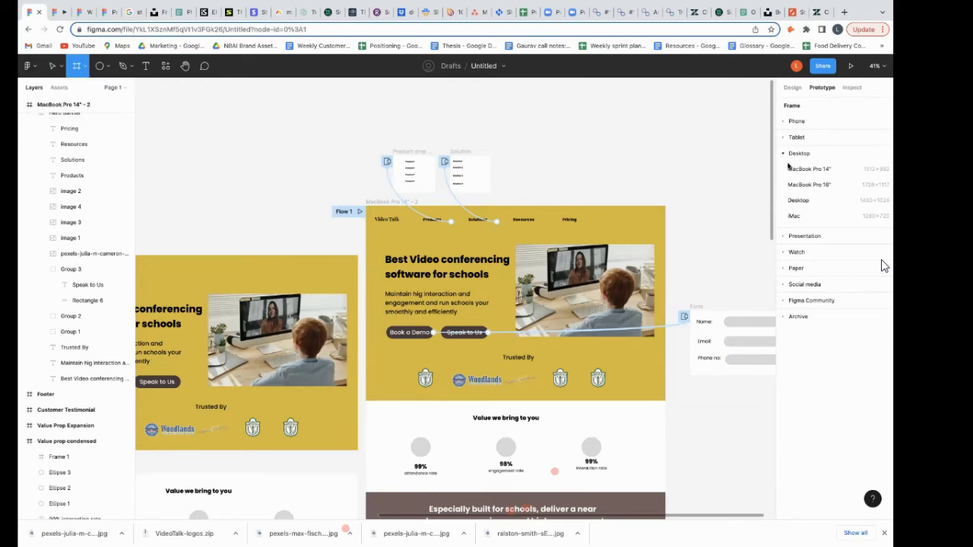
click(786, 155)
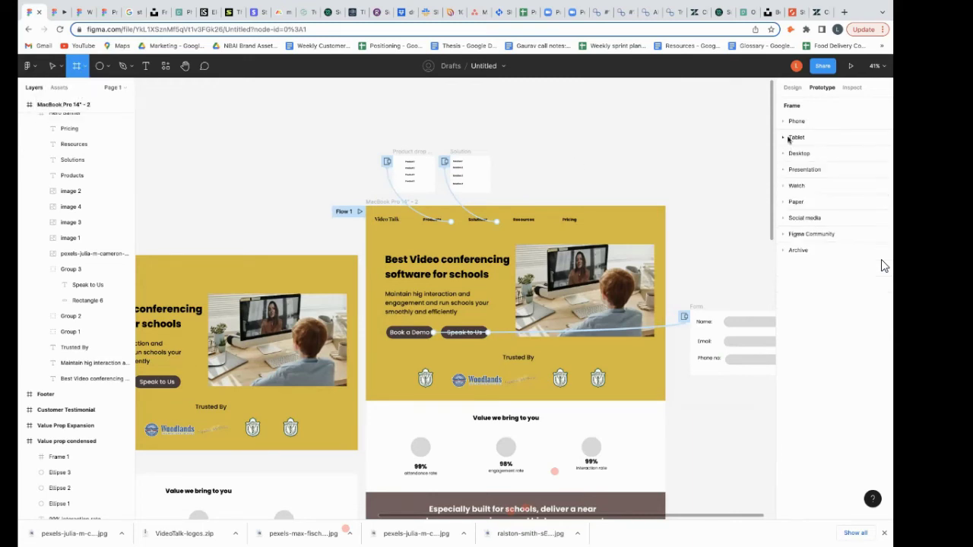
click(783, 137)
click(783, 138)
click(785, 154)
click(785, 154)
click(783, 154)
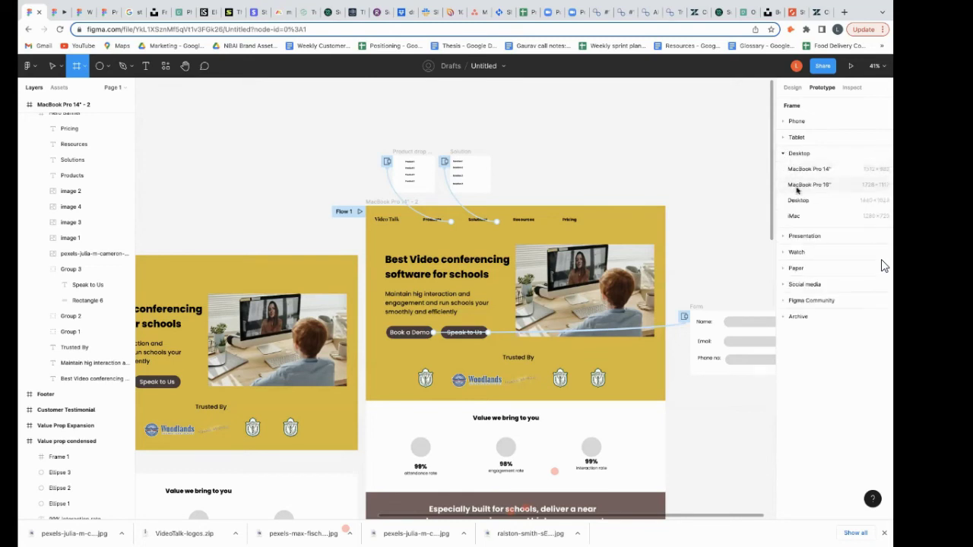
click(800, 186)
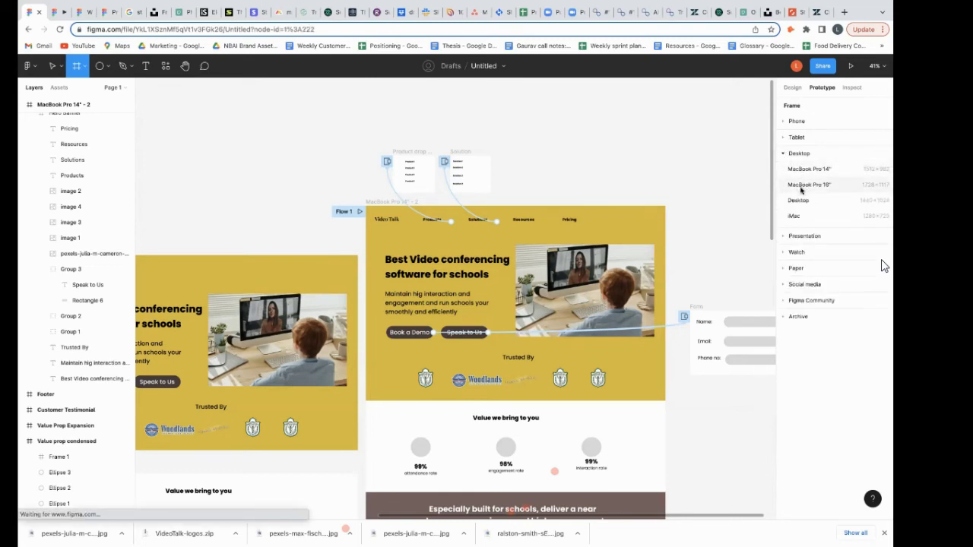
drag(581, 270, 556, 153)
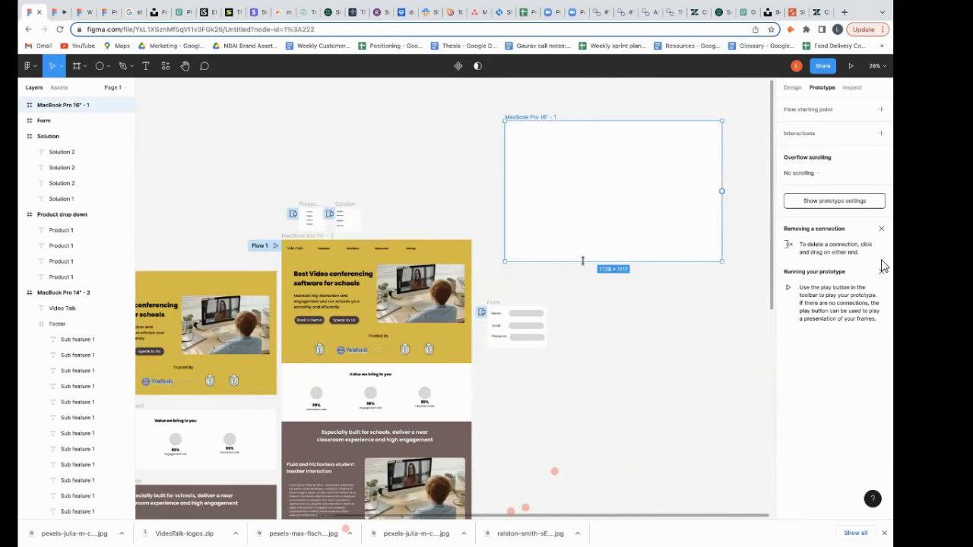
Try stretching the new frame downward, undo it, and shorten the frame from its bottom and top edges to a height of about 743.
drag(583, 260, 569, 474)
key(ctrl+z)
drag(639, 268, 637, 260)
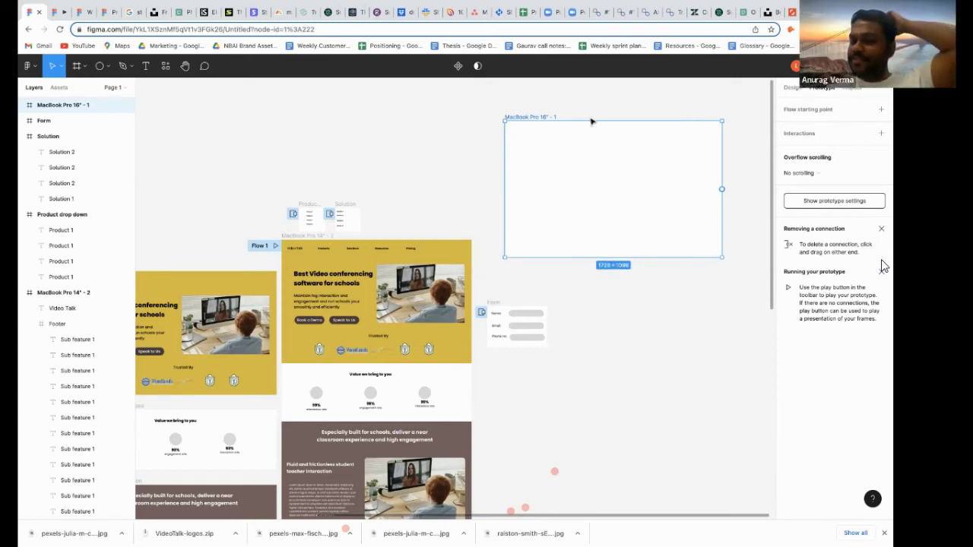
drag(588, 121, 583, 160)
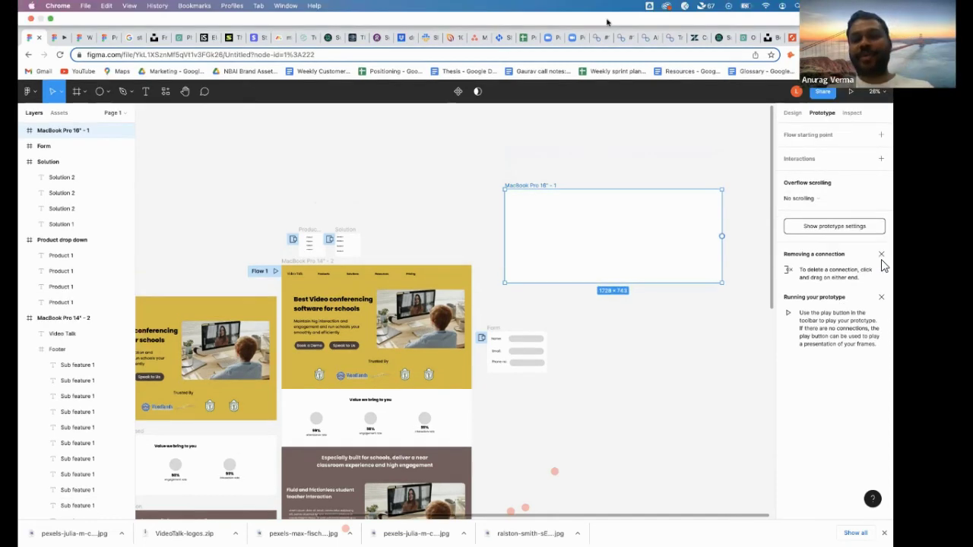
mouse_move(609, 1)
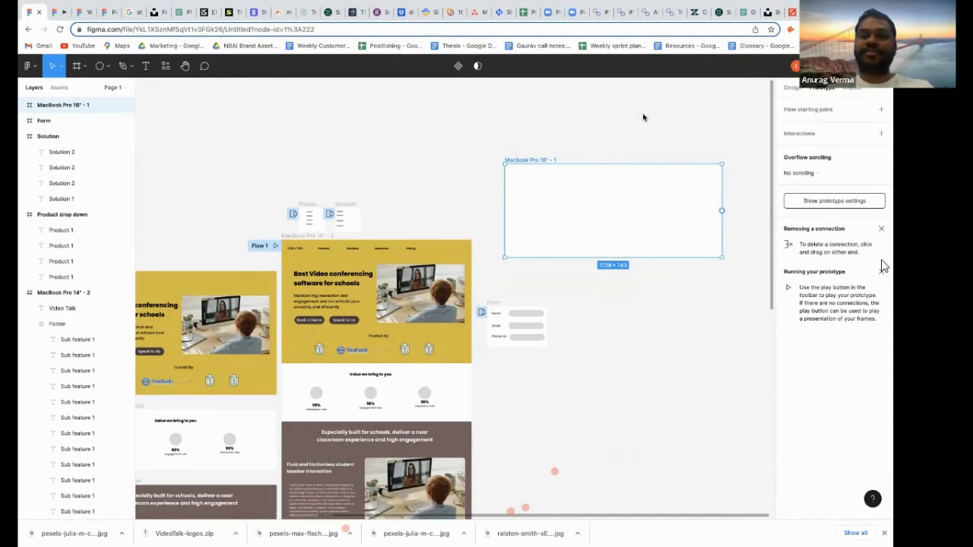
Review the current and old NextBillion.ai route optimization landing pages as references, and view the NextBillion.ai homepage.
click(601, 13)
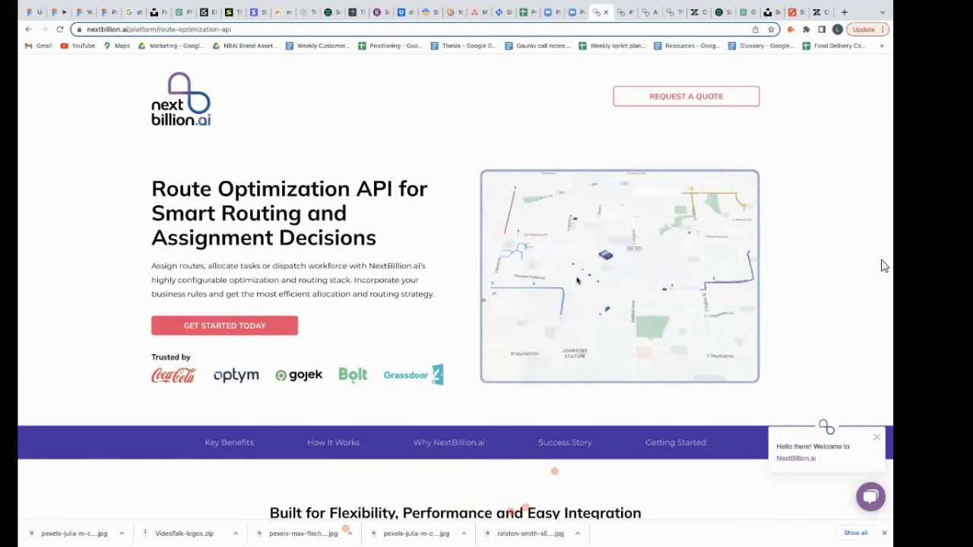
scroll(590, 289, down, 5)
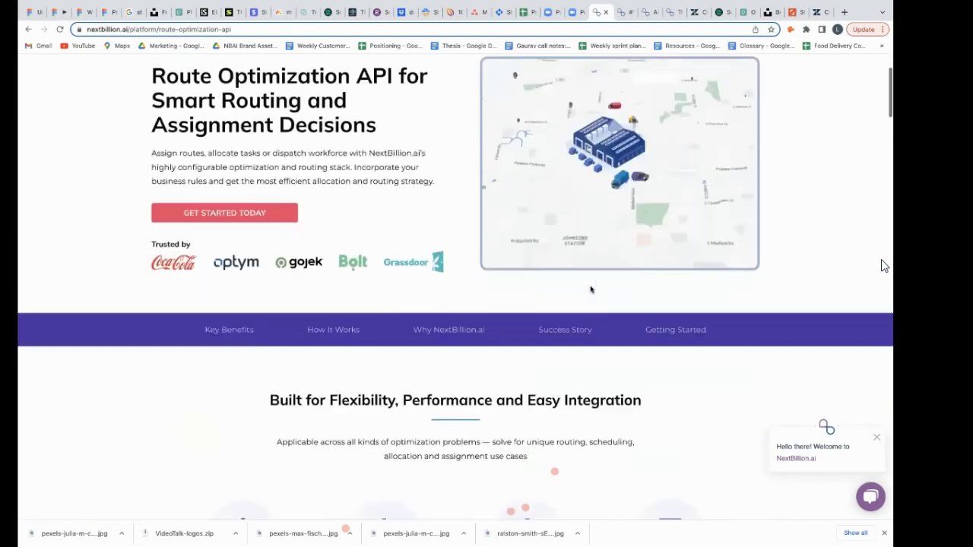
scroll(591, 289, up, 5)
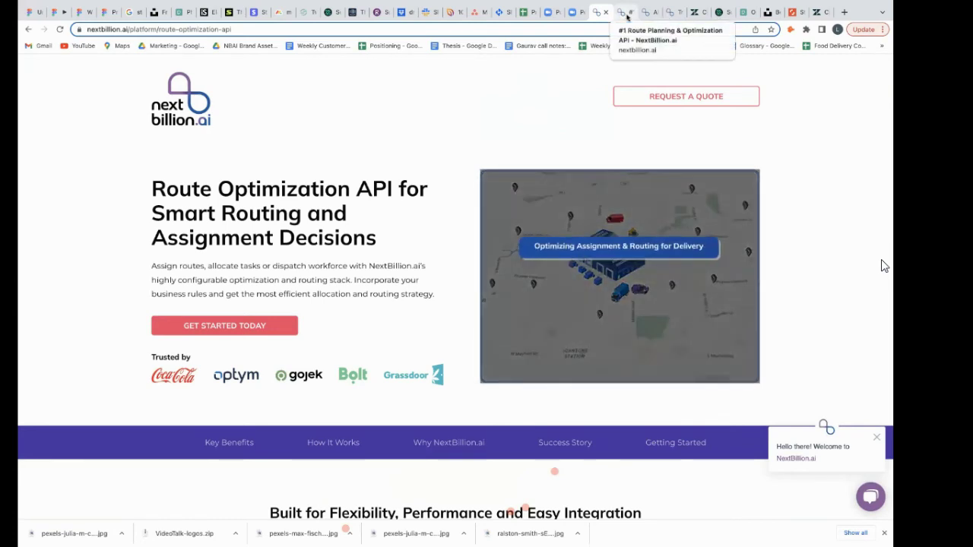
click(625, 12)
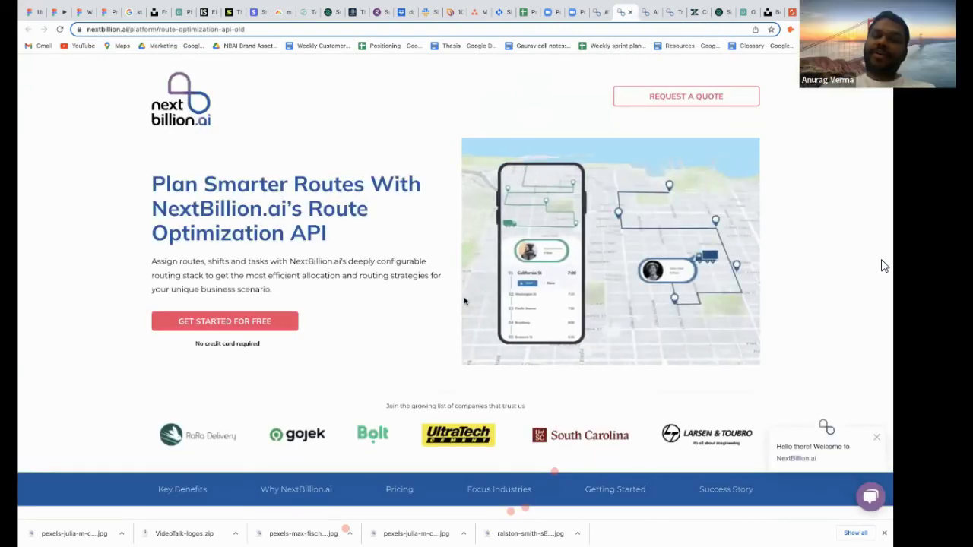
scroll(464, 302, down, 4)
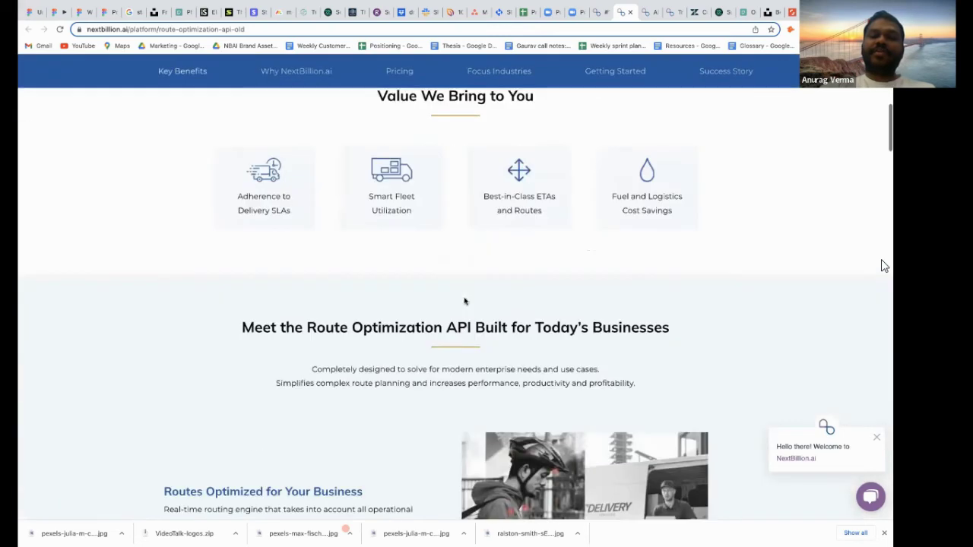
scroll(532, 182, up, 4)
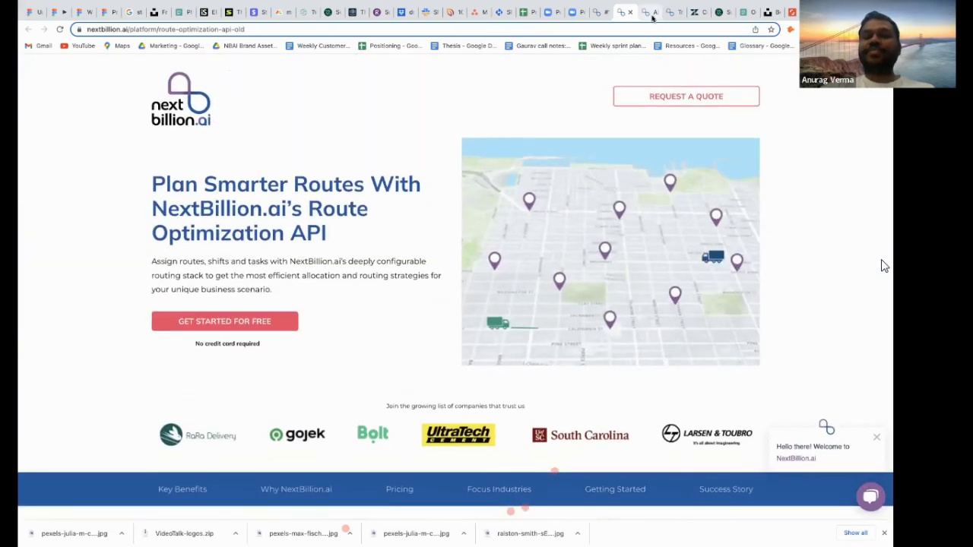
click(648, 12)
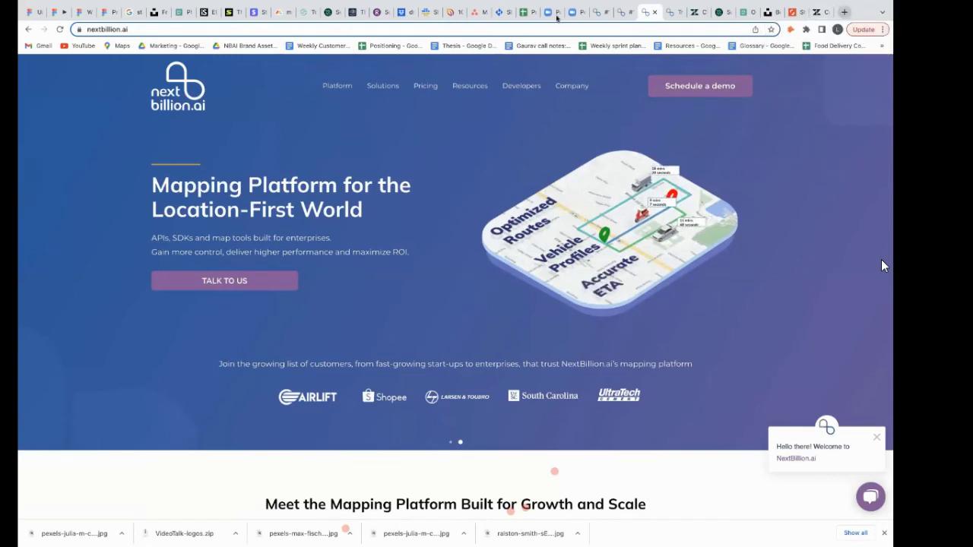
Examine the NextBillion.ai truck routing landing page's sections and compare it with the old route optimization page and the homepage.
click(674, 13)
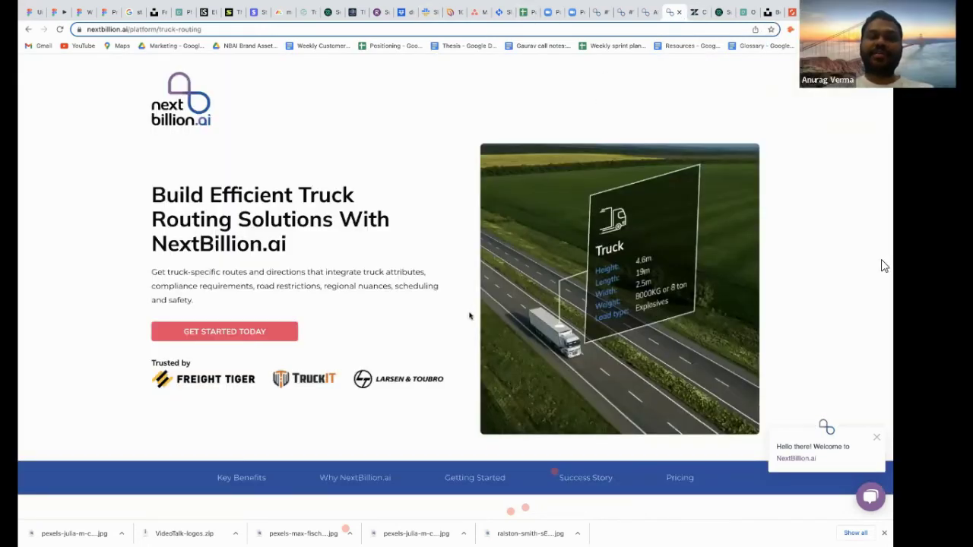
scroll(469, 316, down, 1)
scroll(469, 316, down, 1)
scroll(469, 316, up, 1)
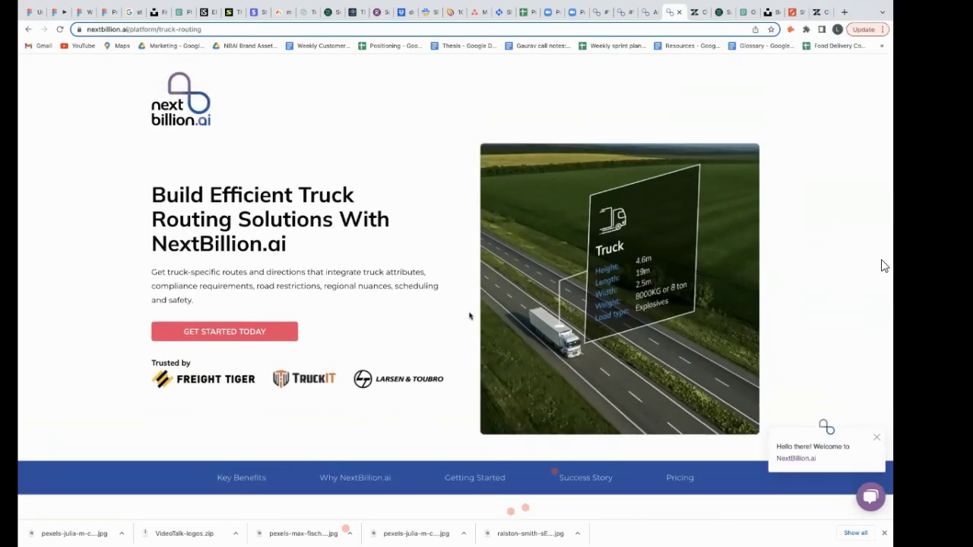
scroll(469, 316, down, 4)
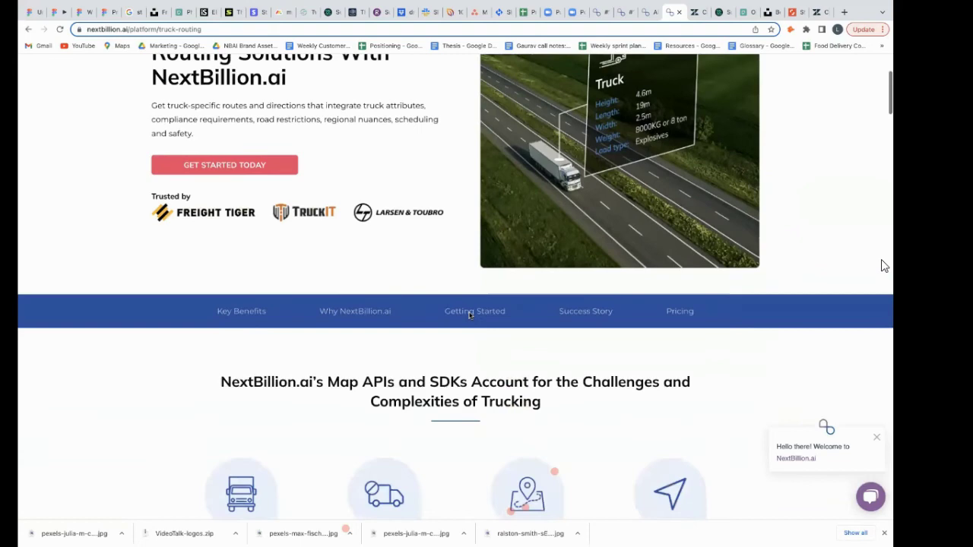
scroll(469, 315, down, 5)
scroll(469, 316, up, 9)
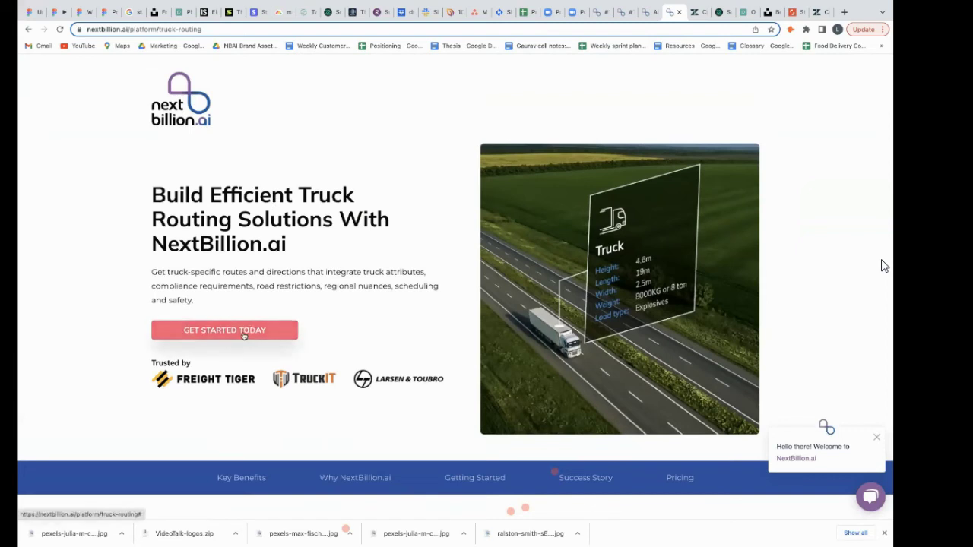
mouse_move(756, 342)
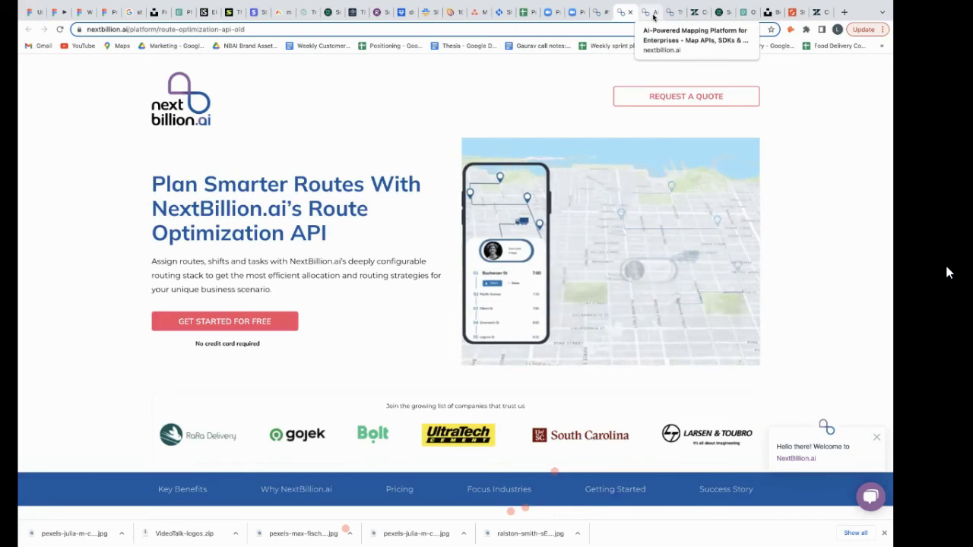
click(652, 13)
click(678, 16)
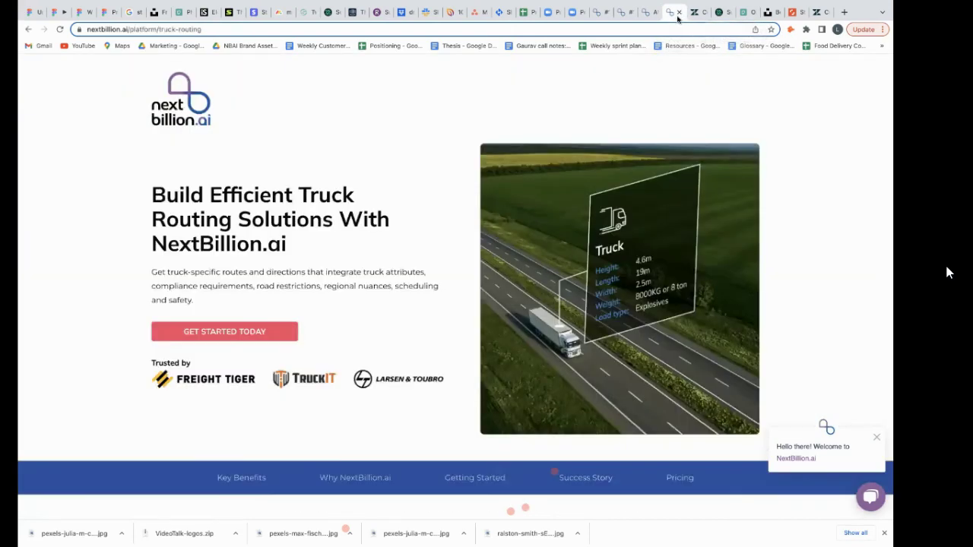
scroll(377, 295, down, 1)
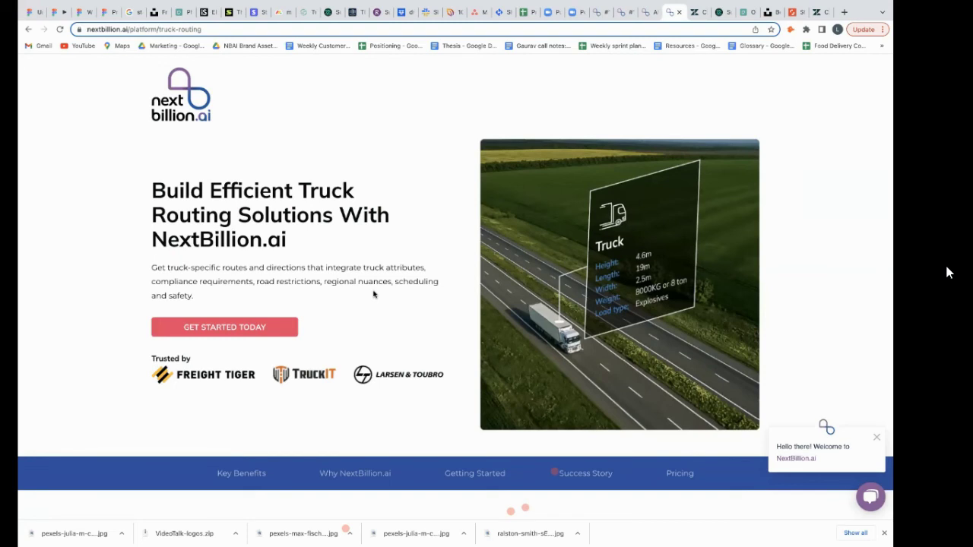
Look at the hero sections of the Stripe and Shure reference websites.
click(257, 13)
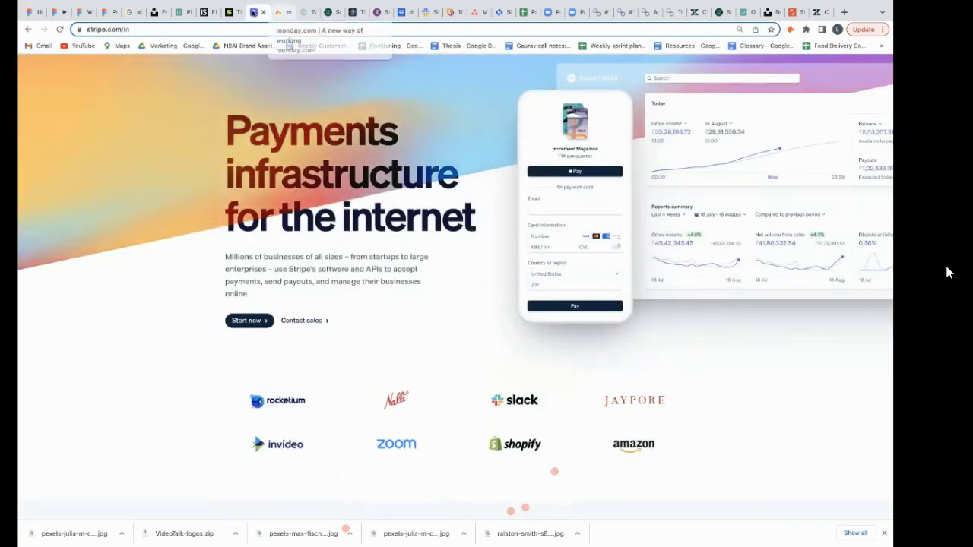
click(235, 13)
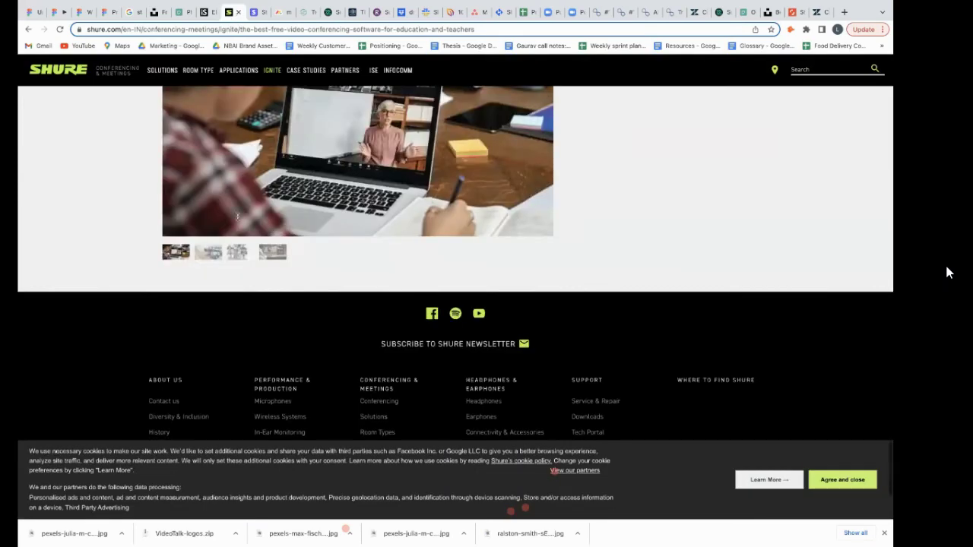
scroll(229, 13, up, 15)
click(213, 14)
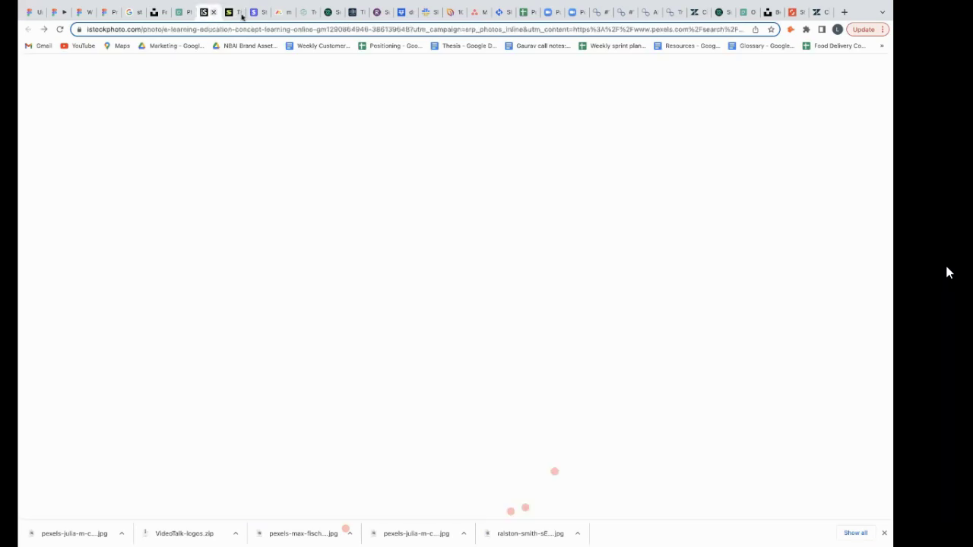
click(255, 14)
mouse_move(337, 4)
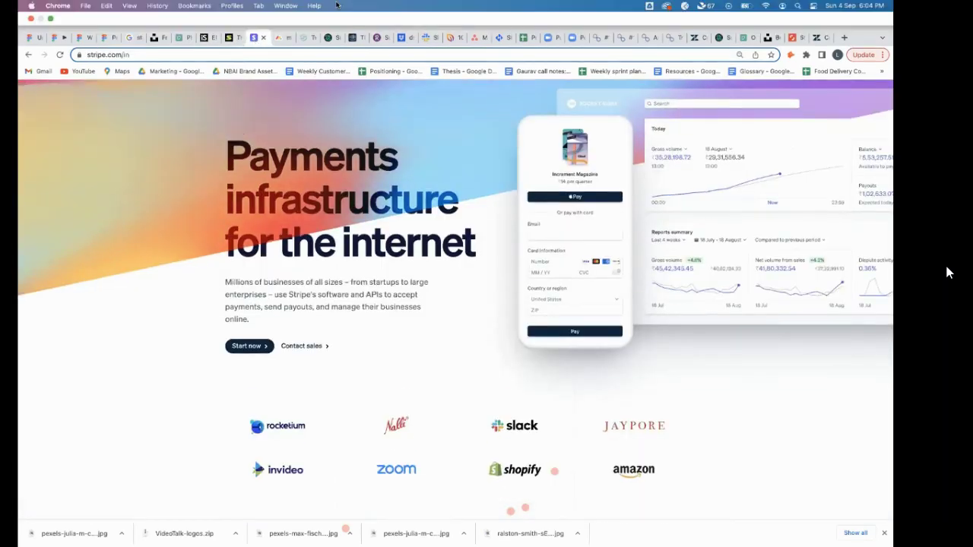
click(844, 37)
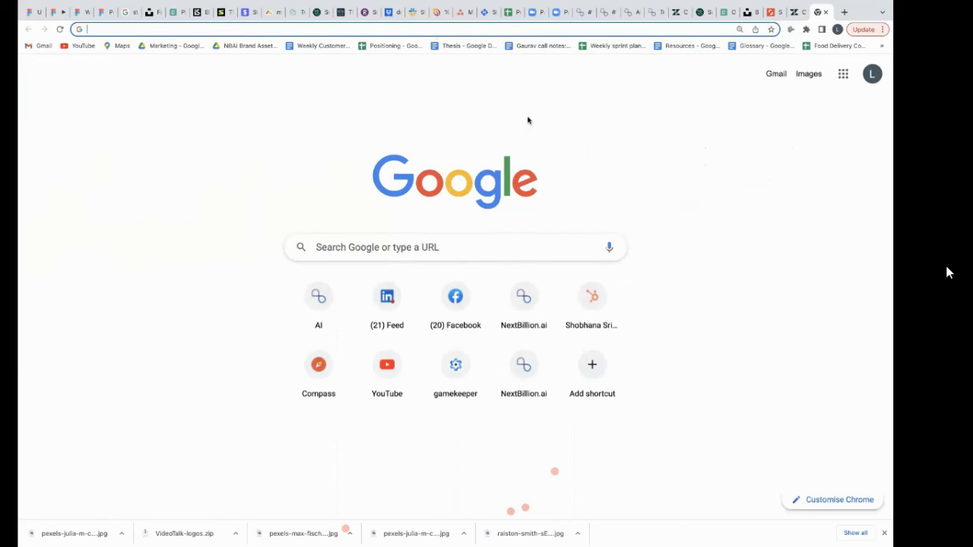
click(289, 162)
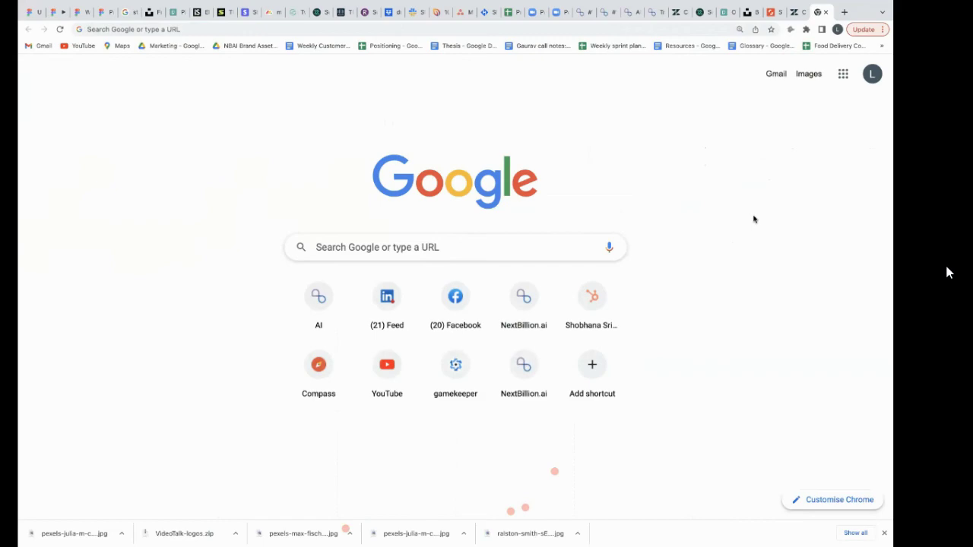
key(ctrl+Right)
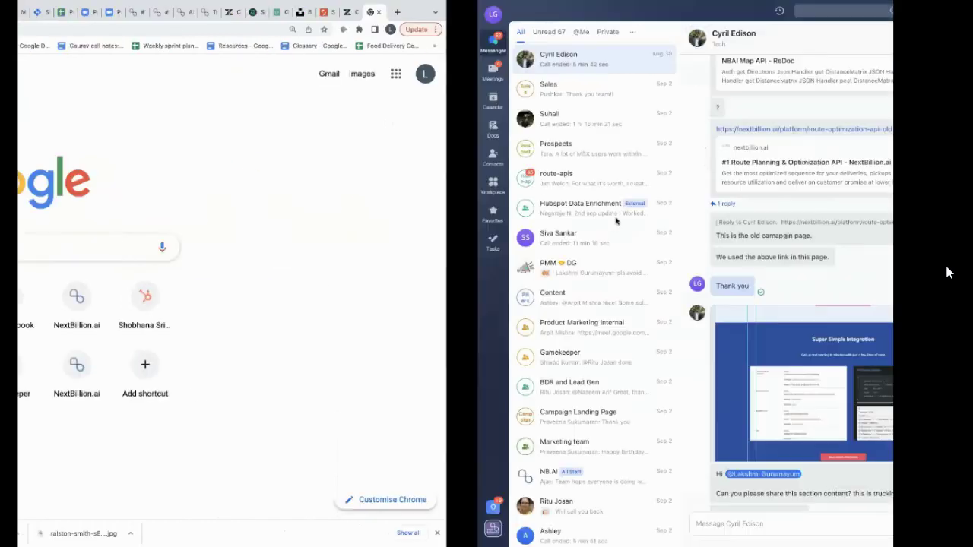
key(ctrl+Left)
key(ctrl+Right)
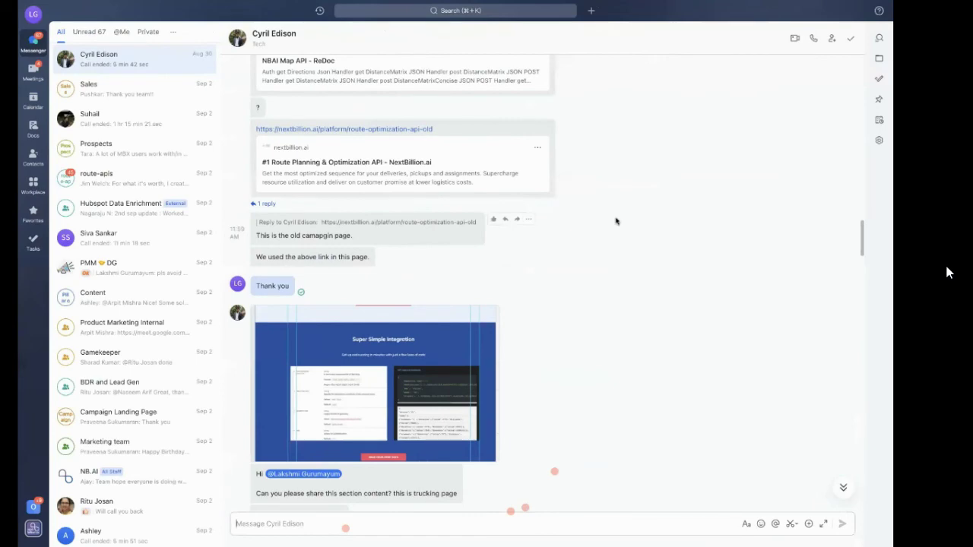
key(ctrl+Left)
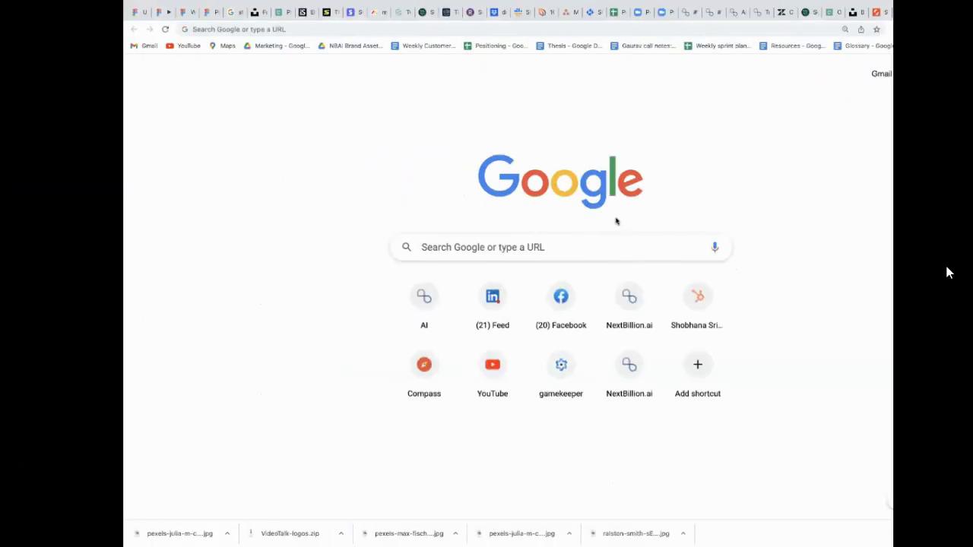
key(ctrl+Left)
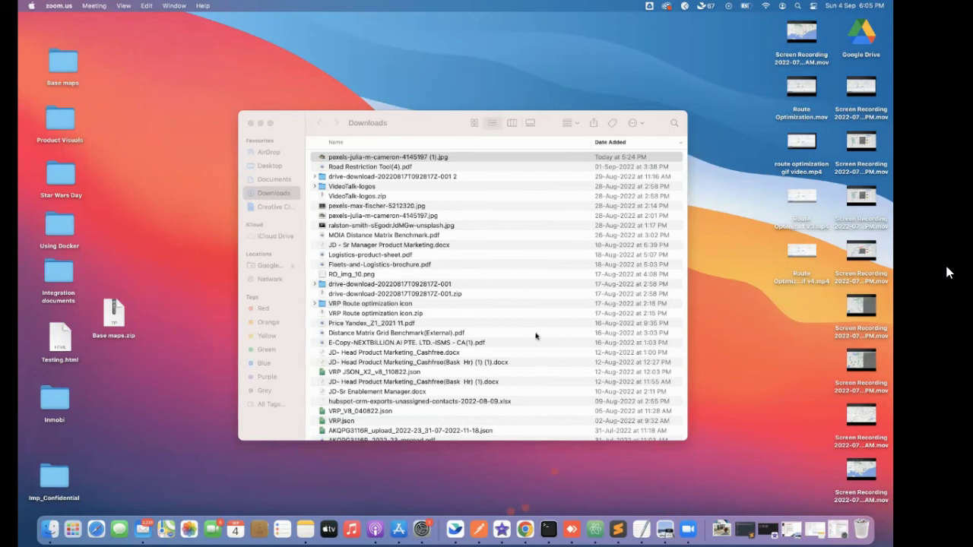
Switch to Chrome and open the Google homepage in a new tab.
click(524, 530)
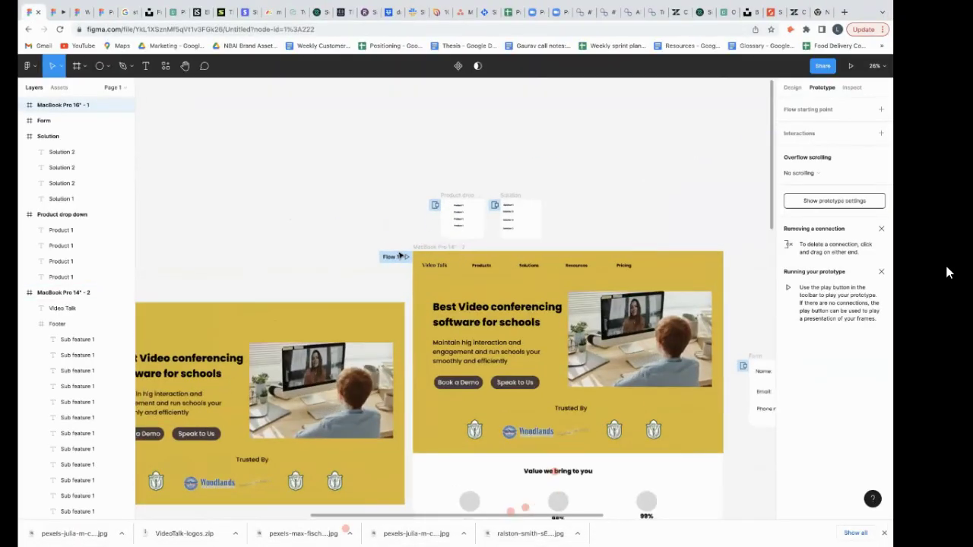
click(844, 12)
text(google)
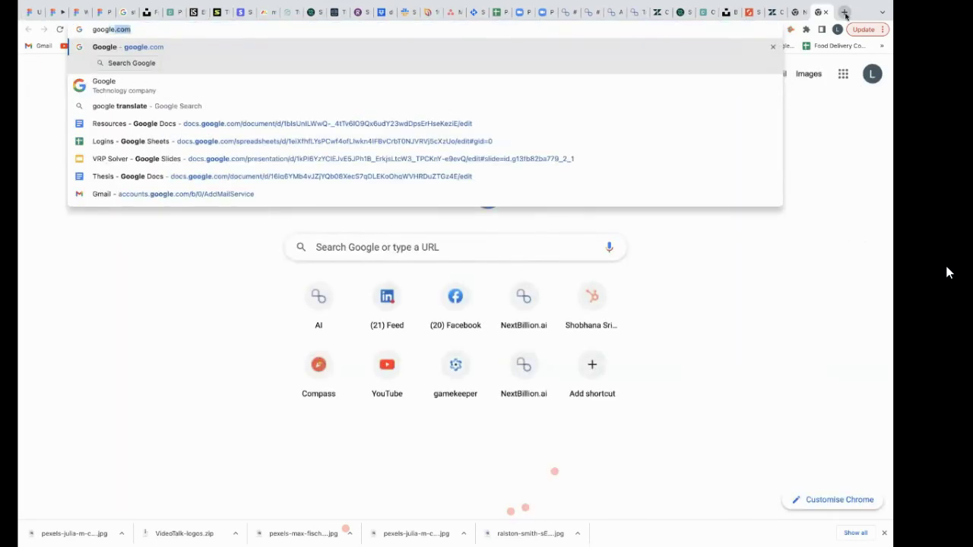
key(Return)
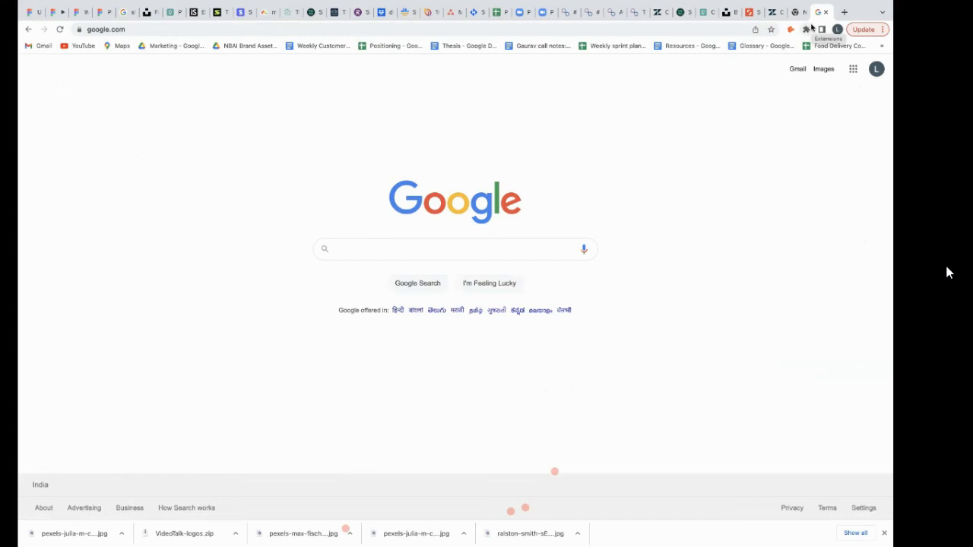
mouse_move(365, 8)
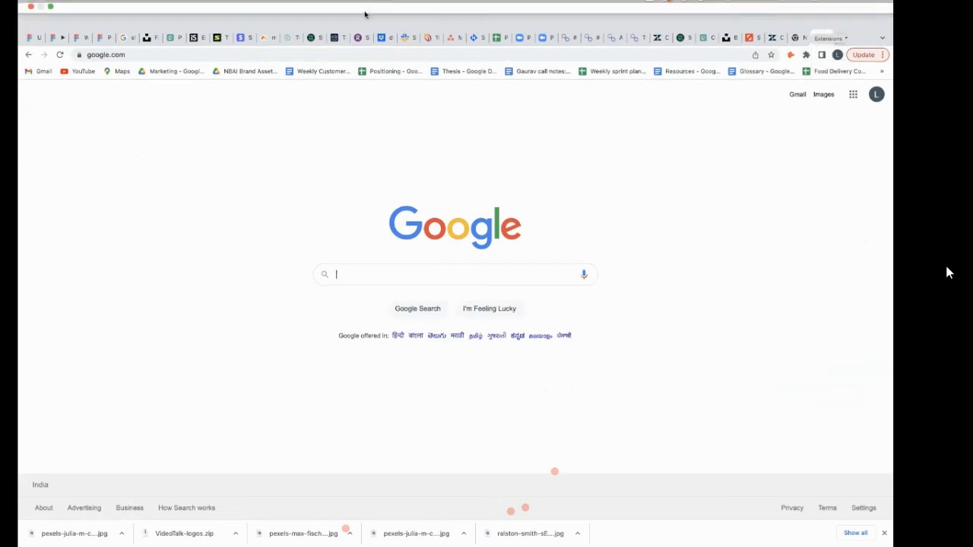
click(210, 54)
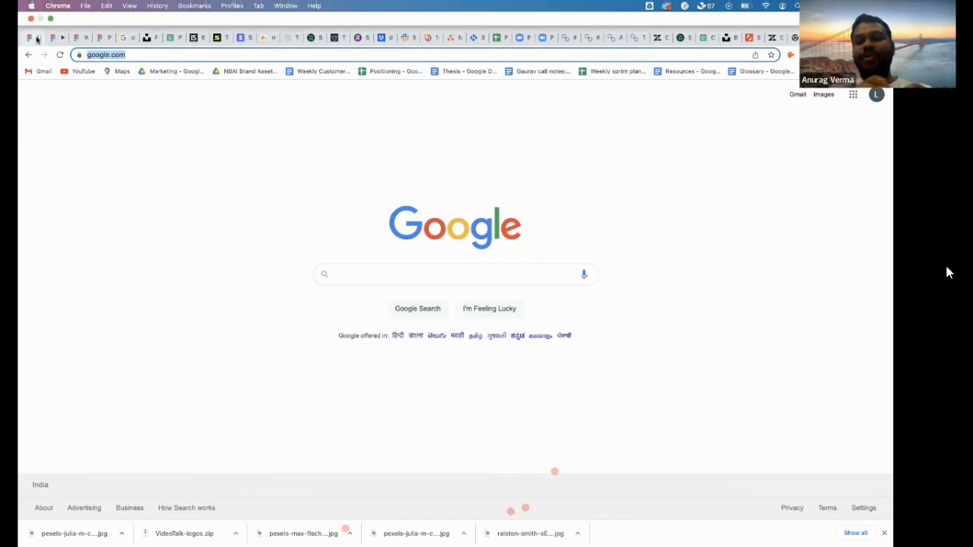
Search Google for "mastercard logo".
click(36, 40)
scroll(449, 319, up, 5)
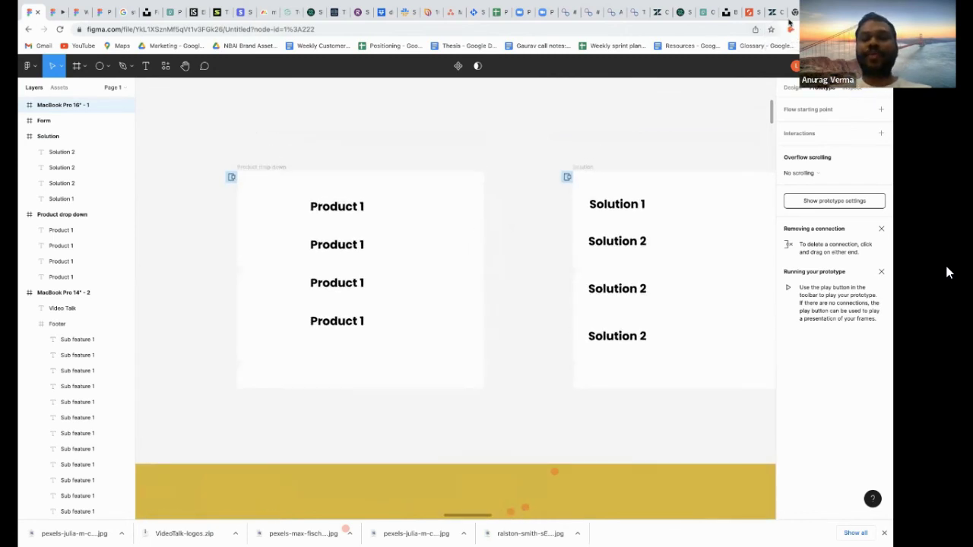
click(818, 13)
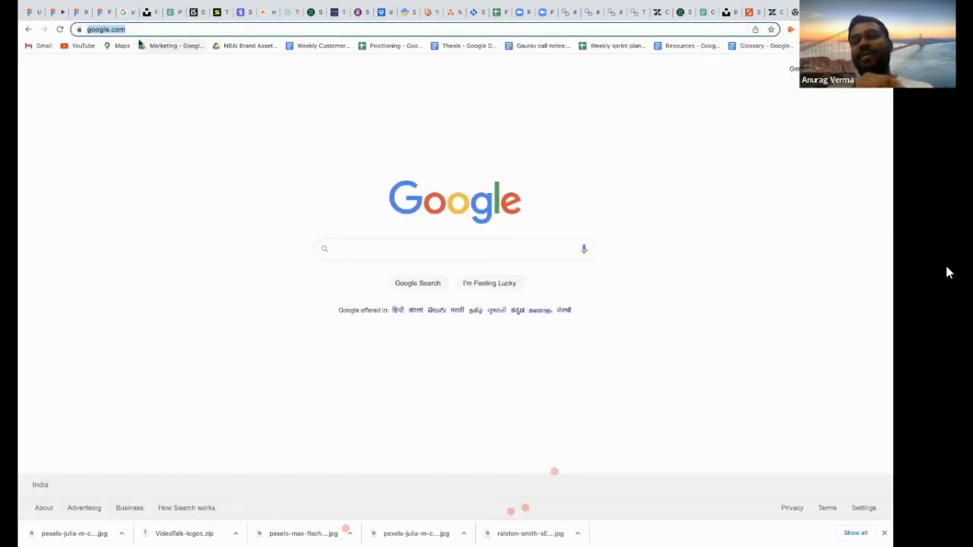
text(visa)
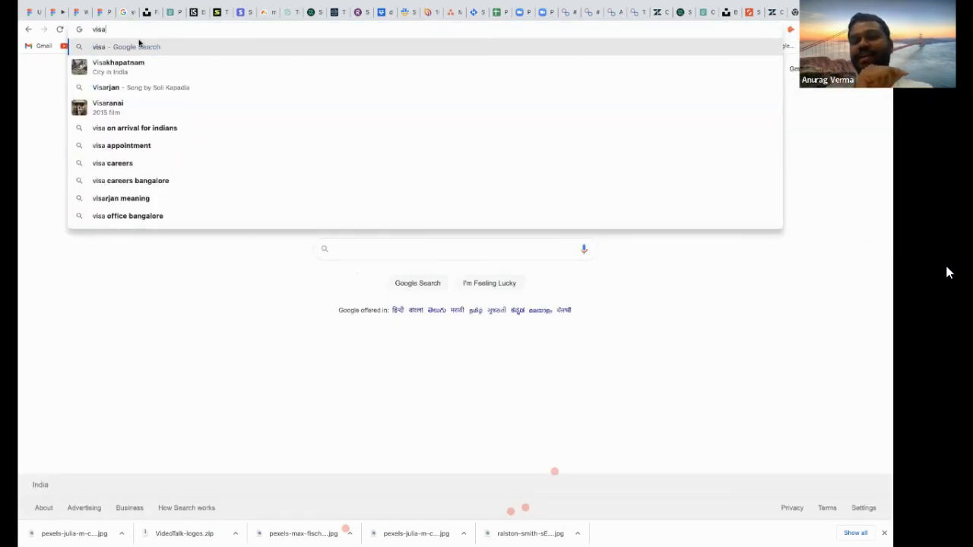
key(BackSpace)
key(BackSpace)
key(BackSpace)
key(BackSpace)
text(mastercard )
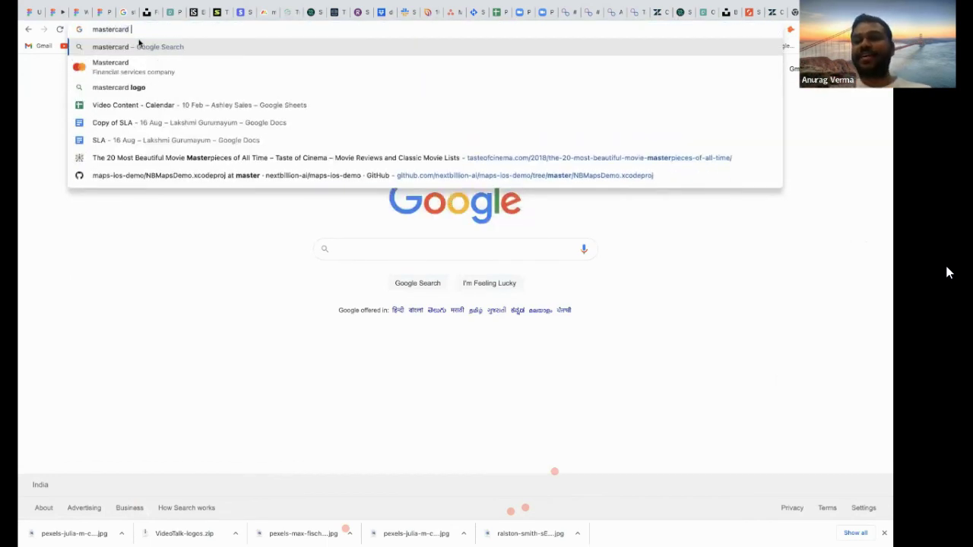
text(logo)
key(Return)
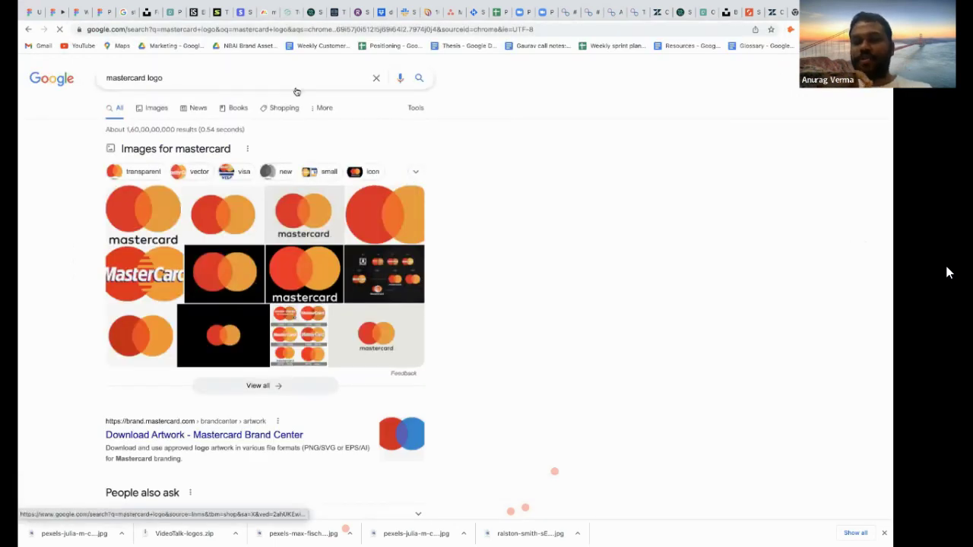
Show the image results and copy the MasterCard logo image from Wikimedia Commons.
click(328, 111)
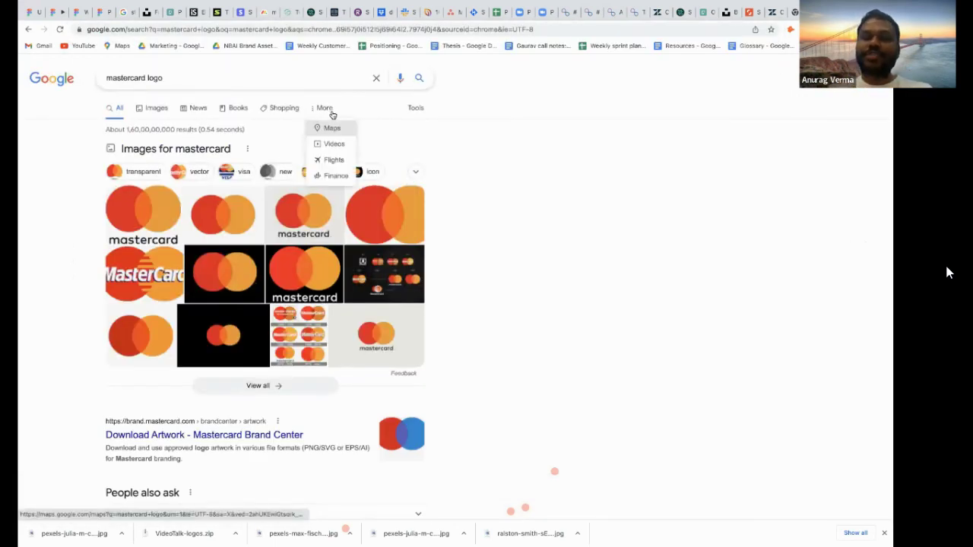
click(415, 108)
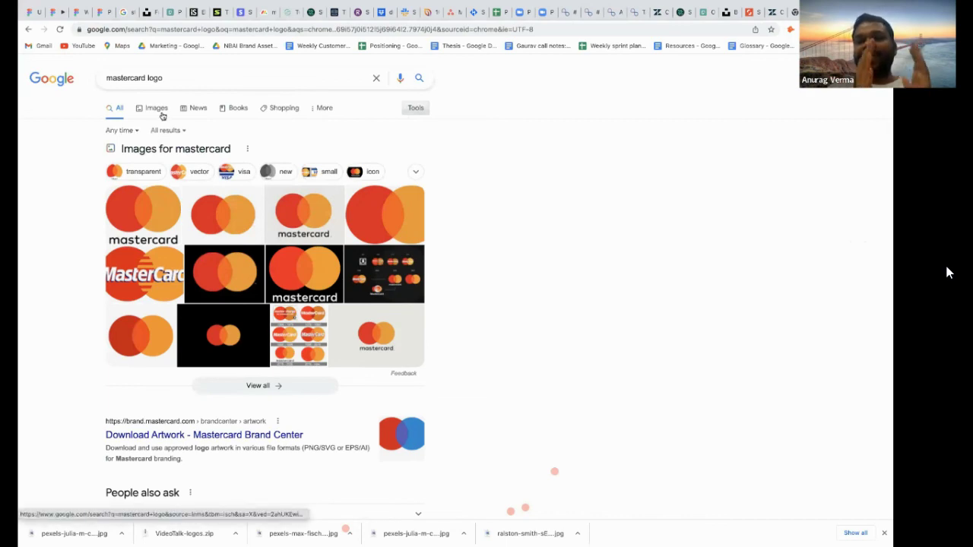
click(161, 112)
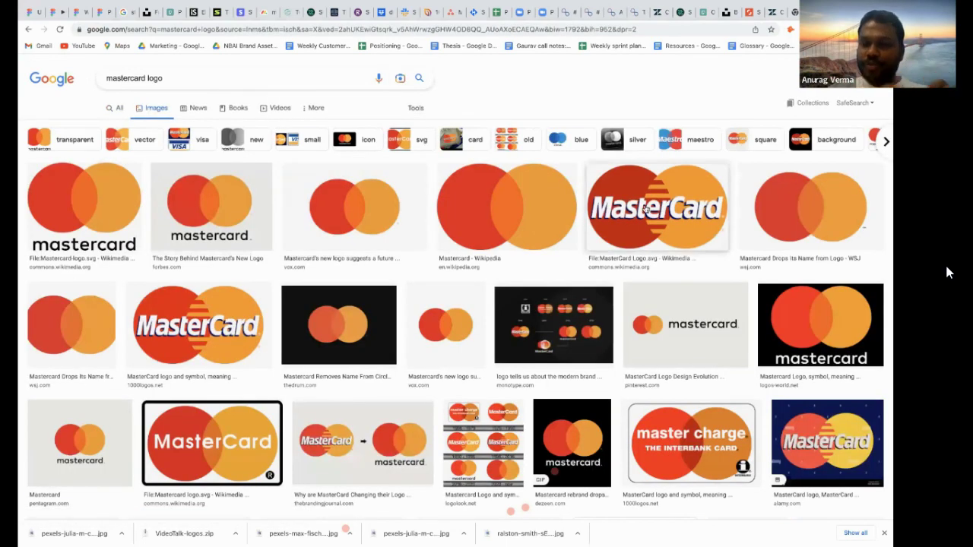
click(645, 209)
right_click(668, 188)
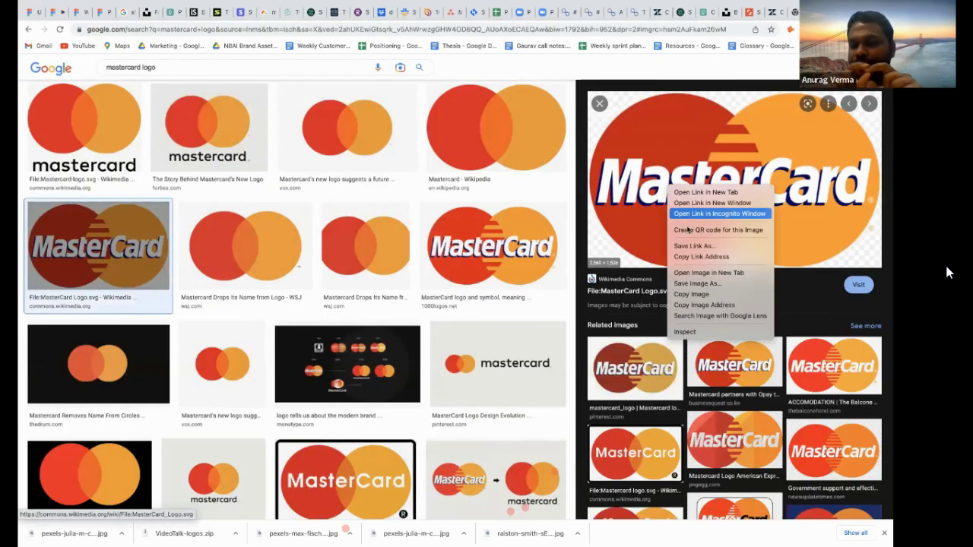
click(712, 298)
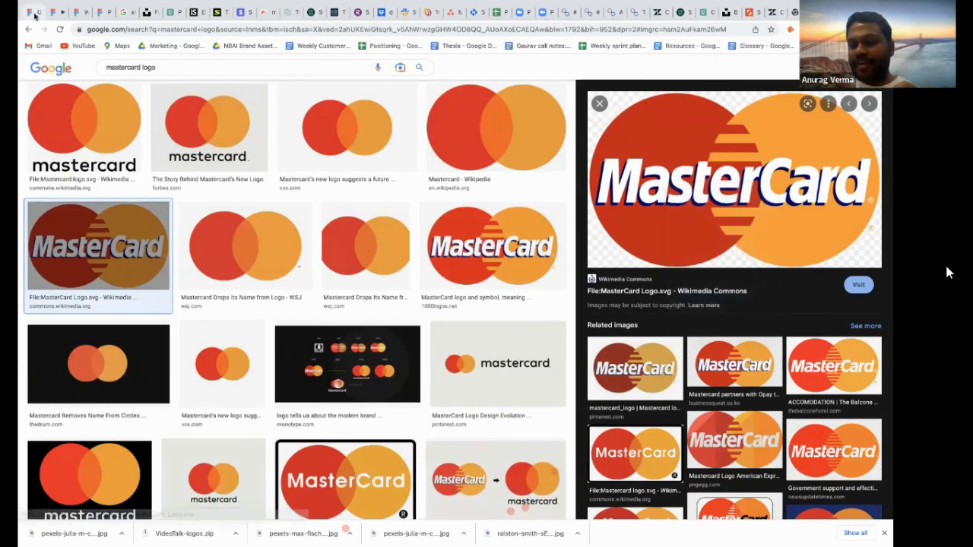
Paste the MasterCard logo onto the Figma canvas and scale it down to about 1304 × 757.
click(32, 12)
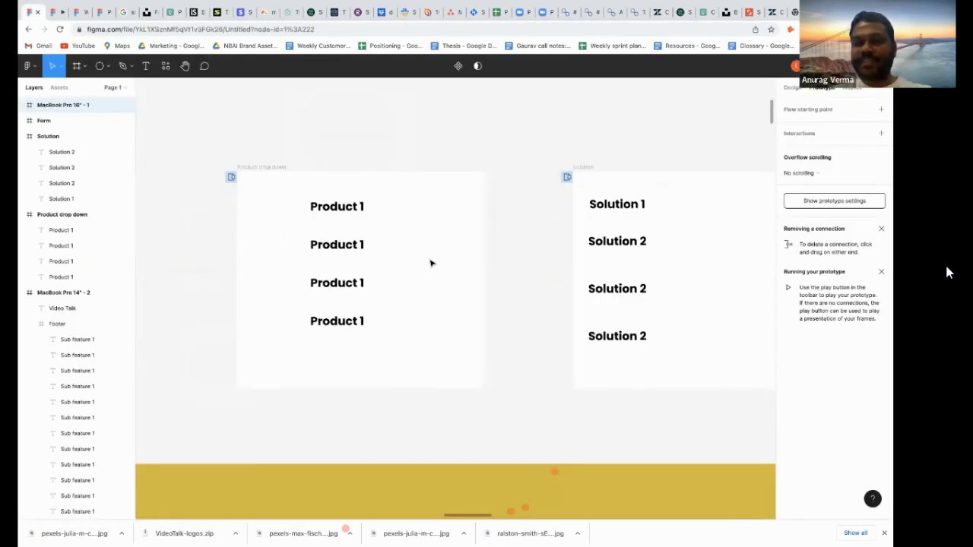
key(ctrl+v)
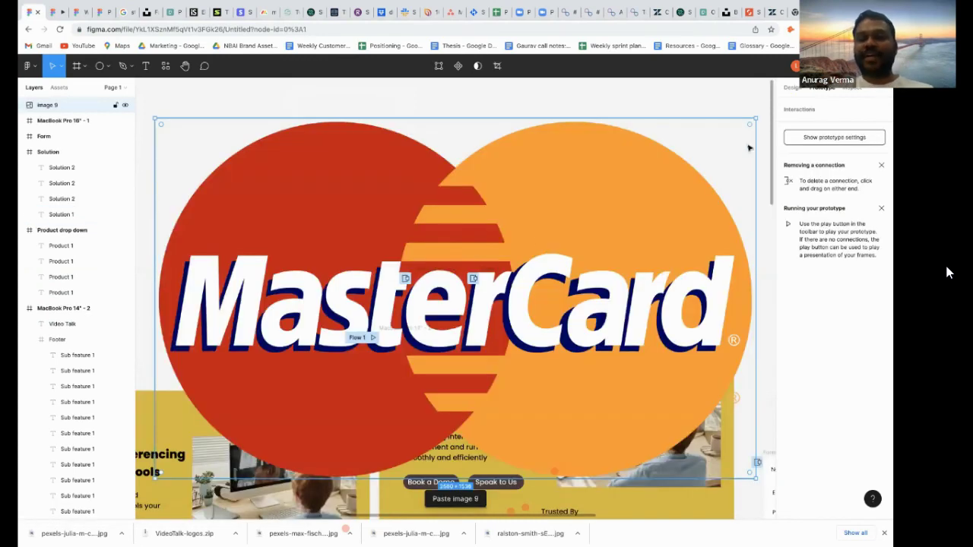
drag(751, 122, 451, 145)
drag(527, 115, 472, 177)
key(ctrl+z)
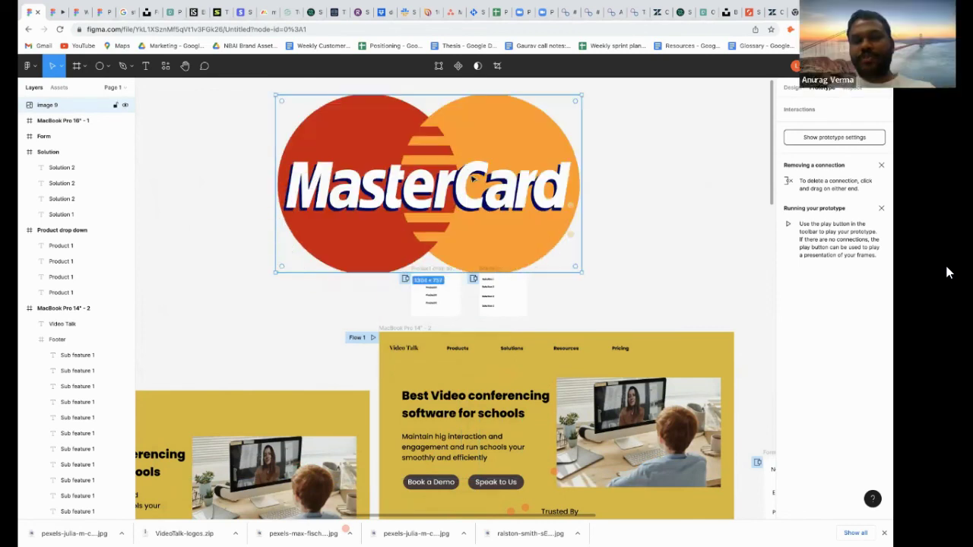
Set the logo's width to 100 with proportions locked and move it near the Product drop down frame.
click(793, 88)
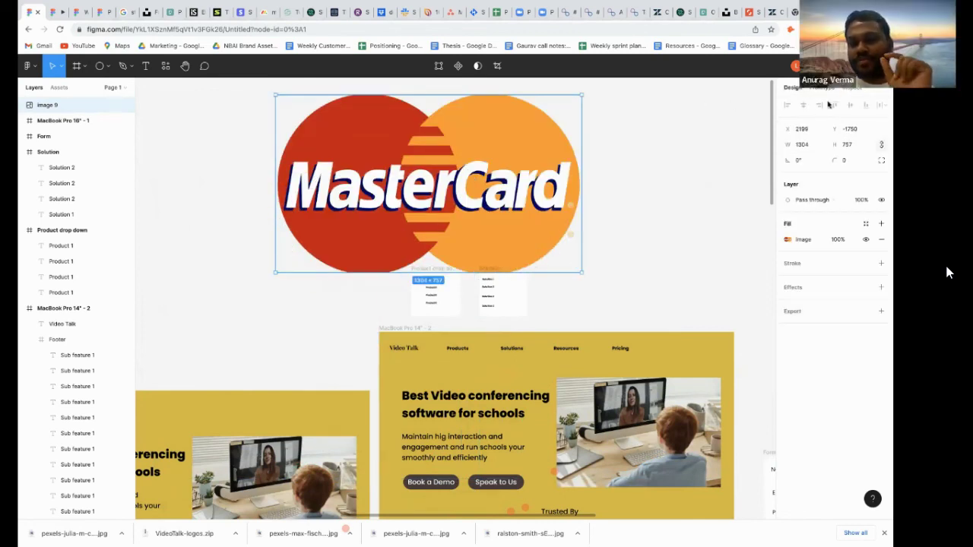
click(812, 149)
double_click(812, 150)
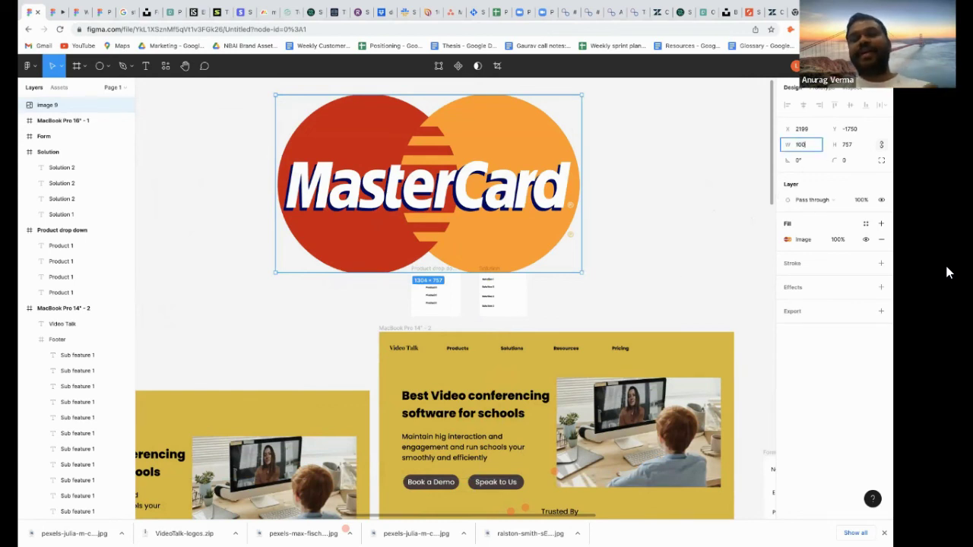
key(Return)
drag(285, 112, 371, 239)
scroll(371, 240, up, 10)
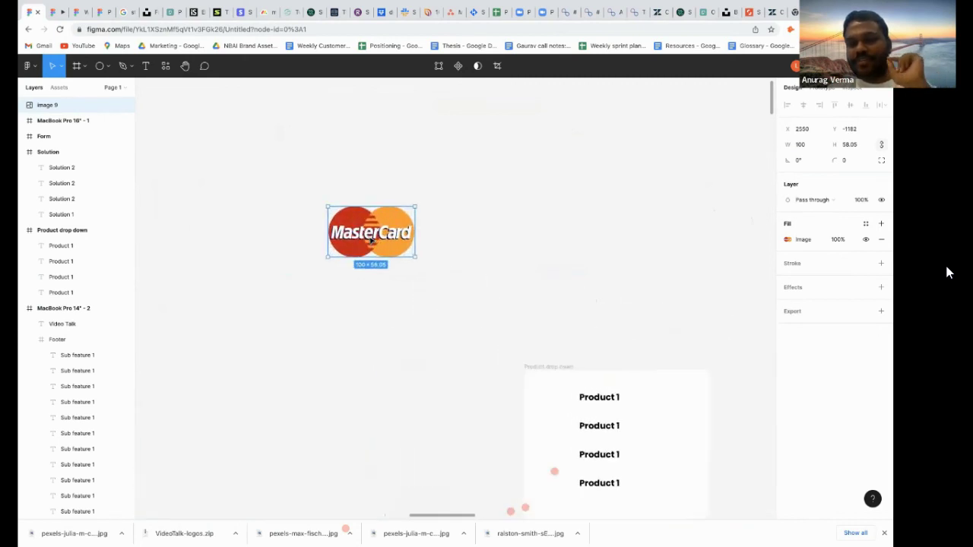
drag(282, 152, 287, 227)
scroll(288, 227, down, 2)
scroll(287, 226, down, 3)
Duplicate the Product drop down frame.
click(439, 200)
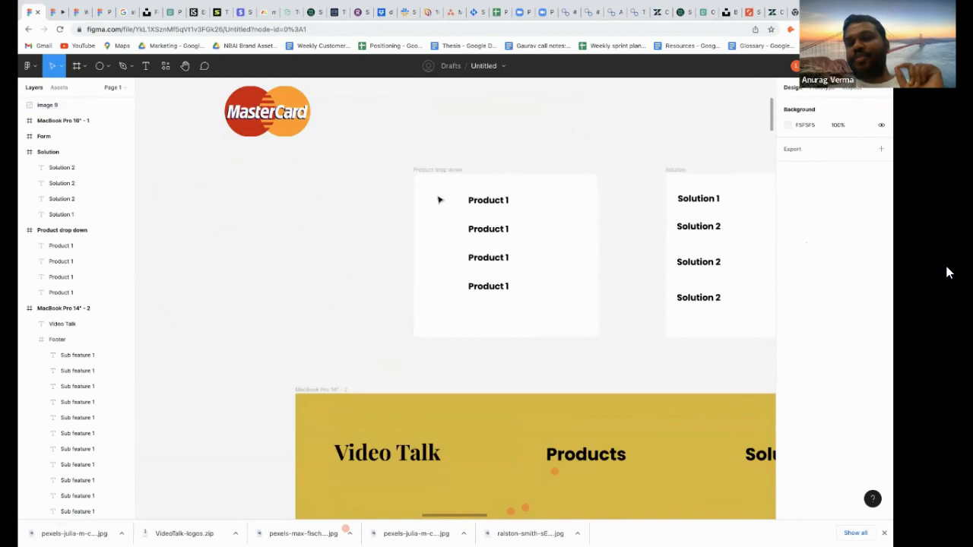
click(434, 170)
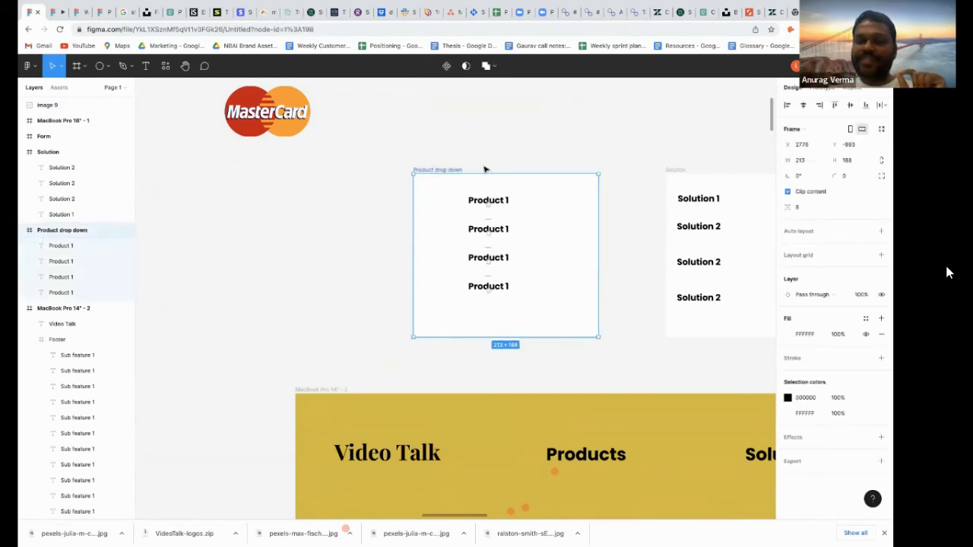
key(ctrl+d)
scroll(457, 173, right, 4)
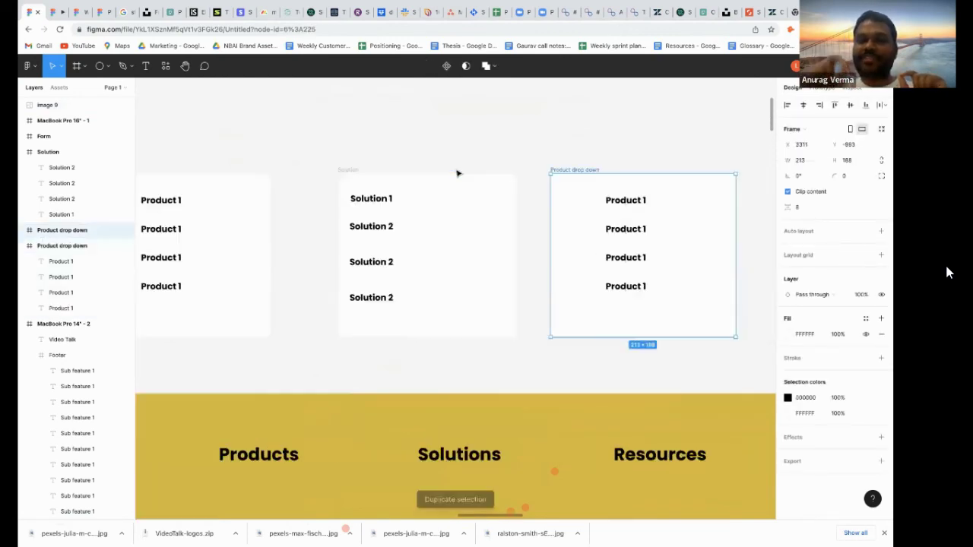
Move the MasterCard logo to the empty canvas just above the duplicated Product drop down frame.
scroll(456, 198, left, 3)
scroll(456, 198, up, 1)
scroll(456, 199, left, 2)
drag(189, 171, 646, 182)
scroll(661, 195, right, 4)
scroll(661, 195, right, 4)
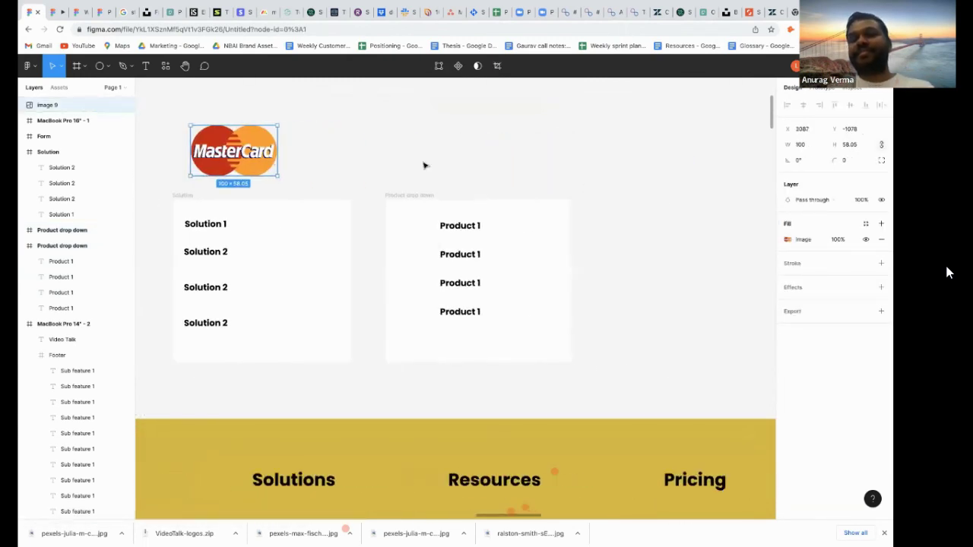
drag(264, 169, 558, 174)
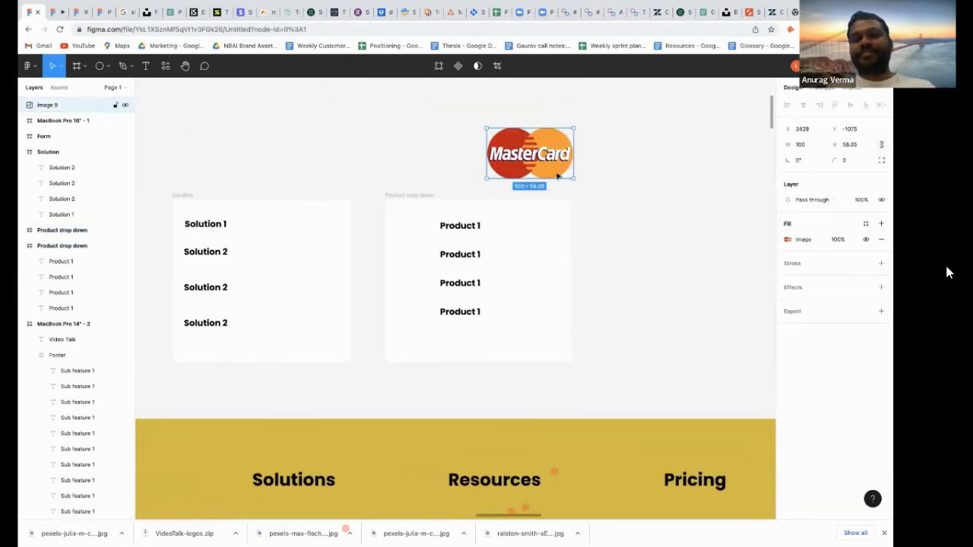
Replace the first Product 1 text in the duplicated frame with the MasterCard logo.
click(467, 227)
click(498, 194)
click(527, 159)
drag(527, 159, 454, 226)
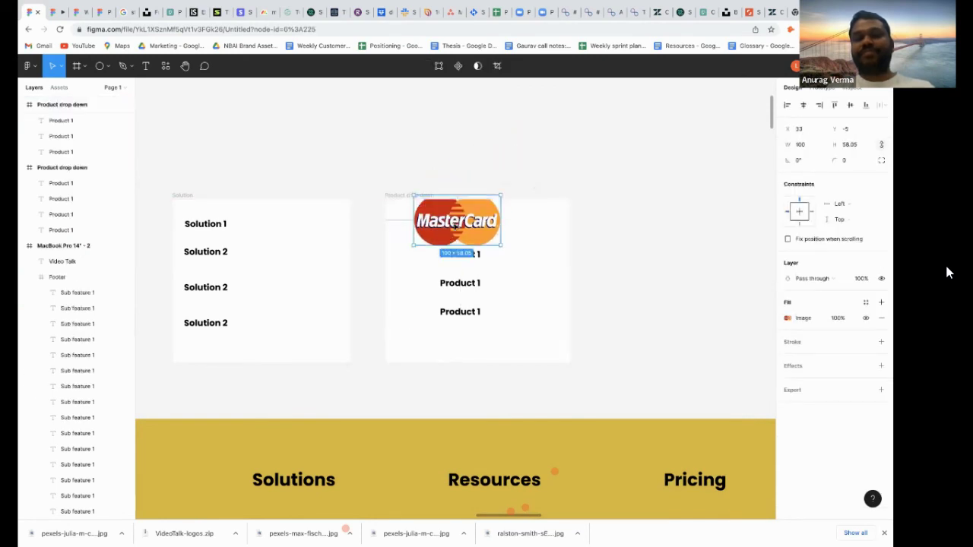
Set the logo's width to 50 and position it above the remaining Product 1 items in the duplicated frame.
click(810, 149)
text(5)
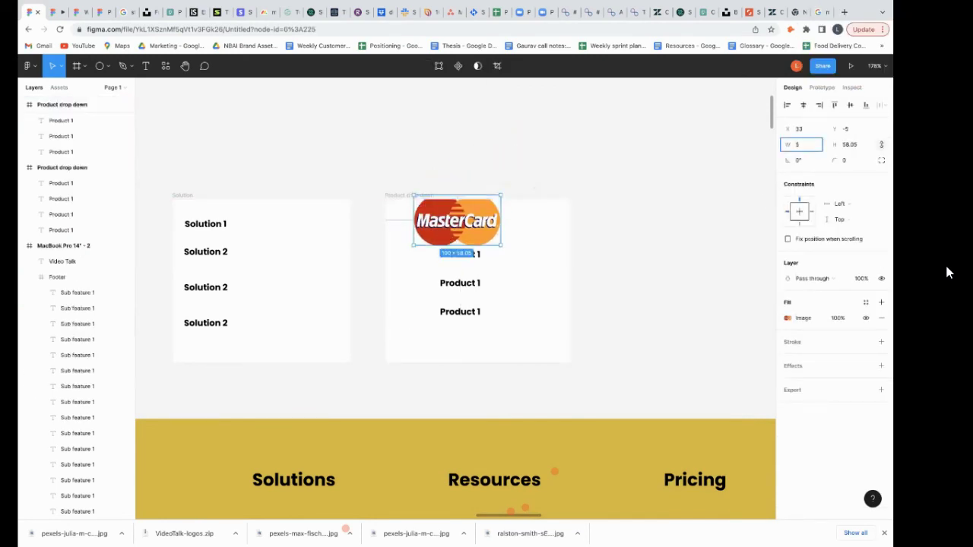
text(0)
key(Return)
drag(442, 210, 463, 231)
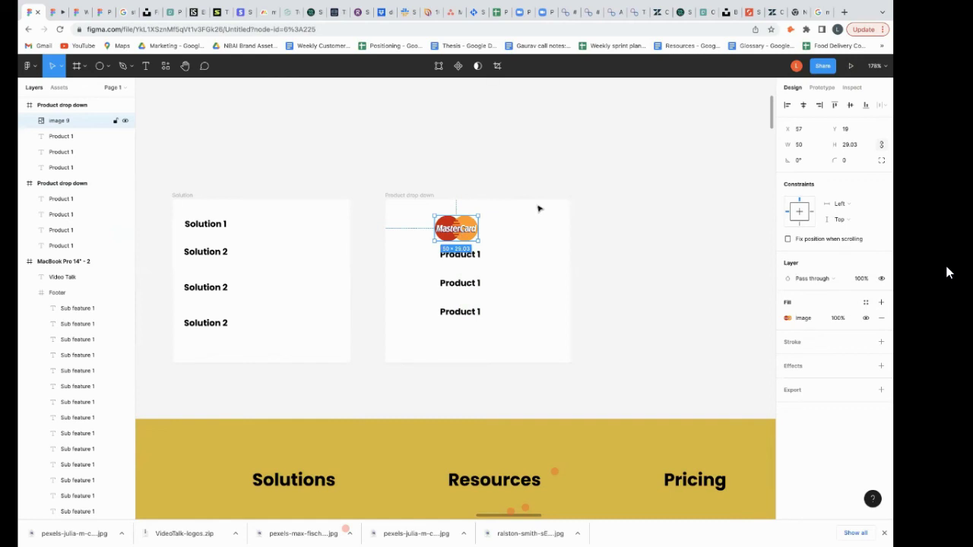
click(624, 201)
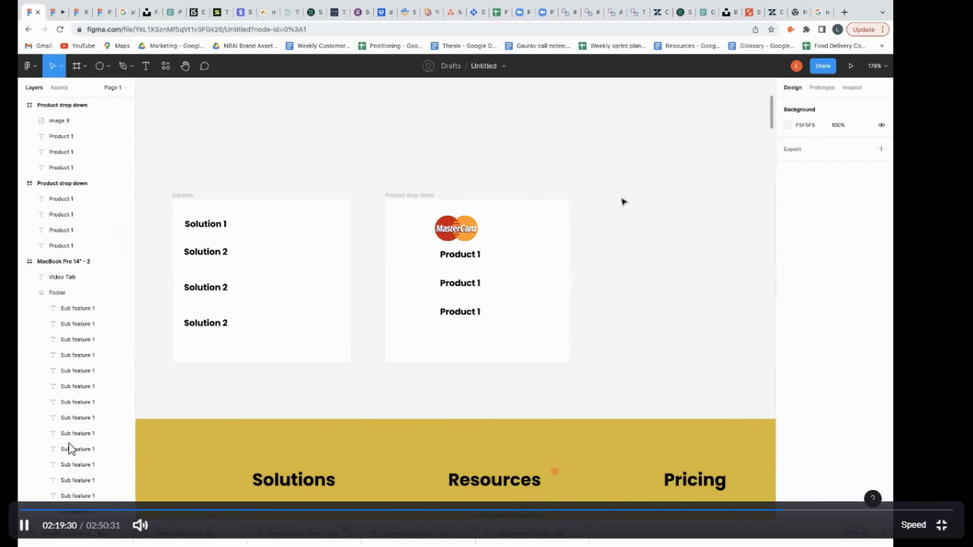
click(24, 527)
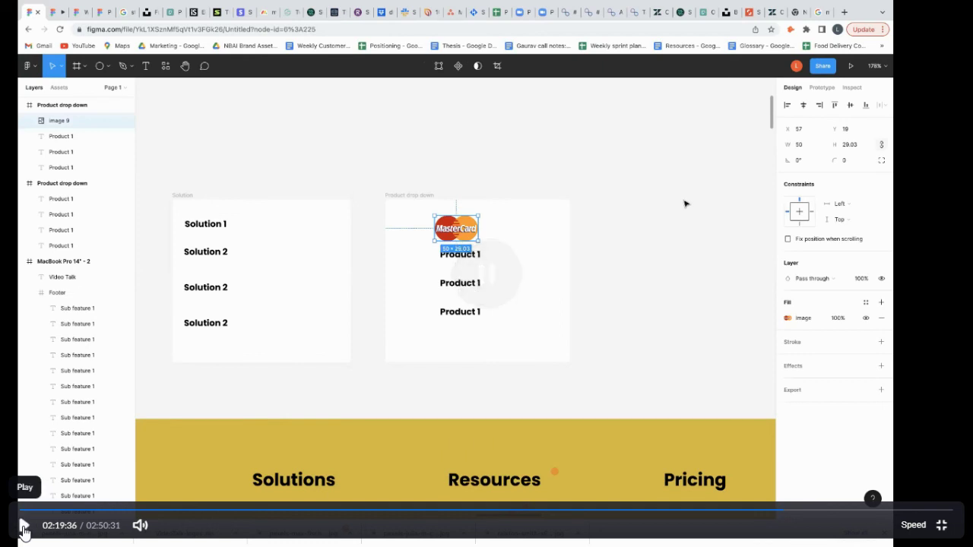
click(23, 527)
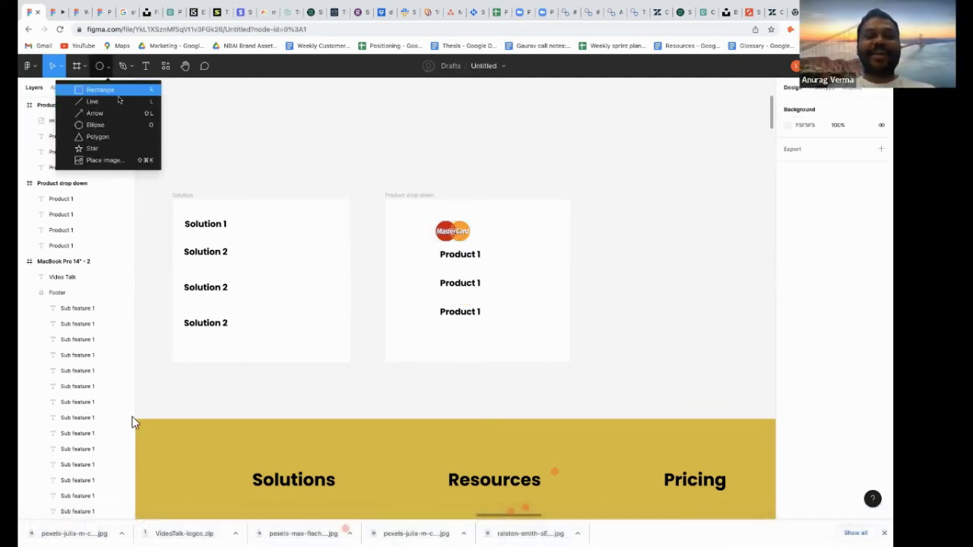
click(24, 531)
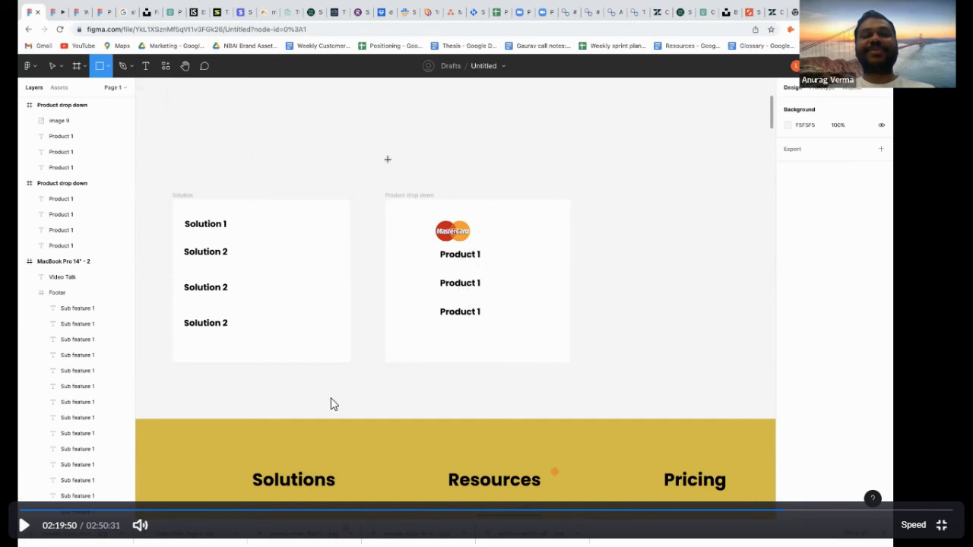
click(23, 530)
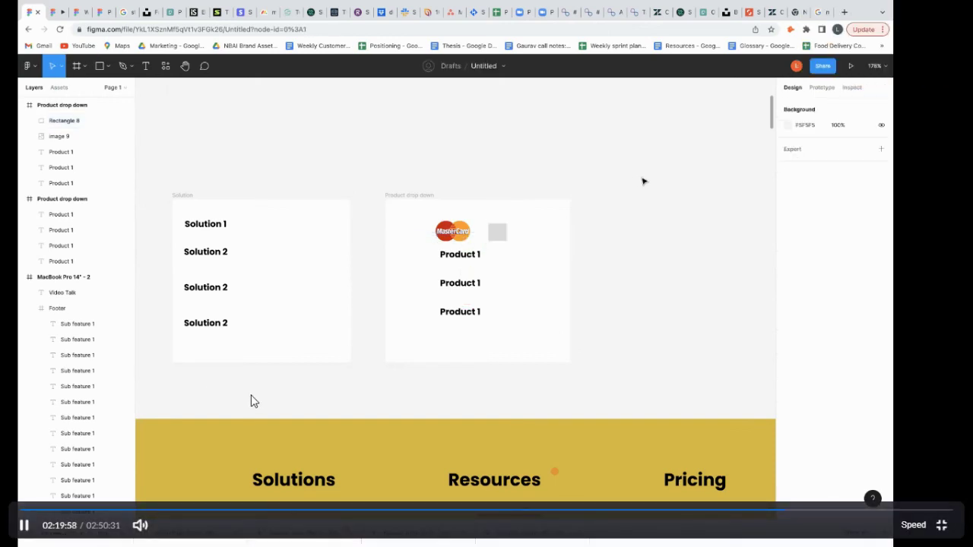
click(17, 529)
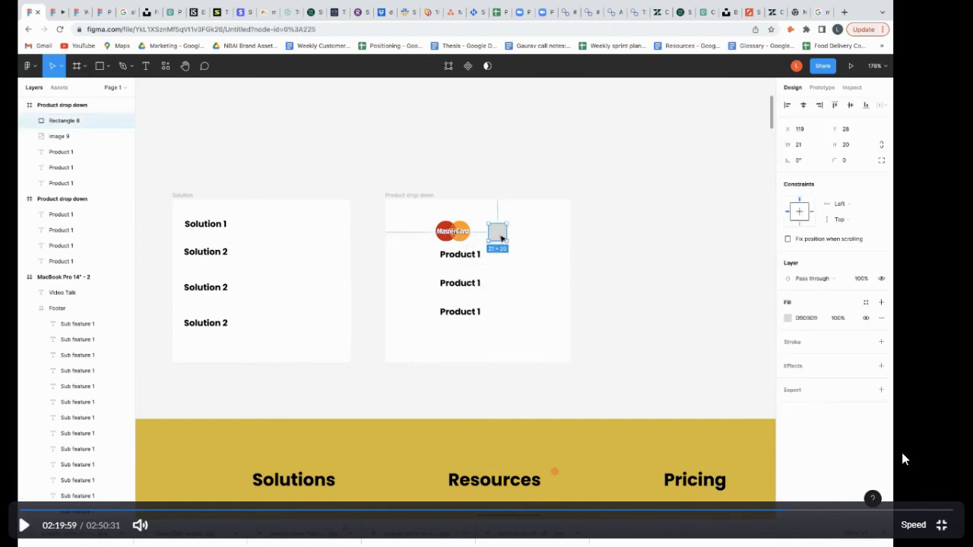
click(941, 525)
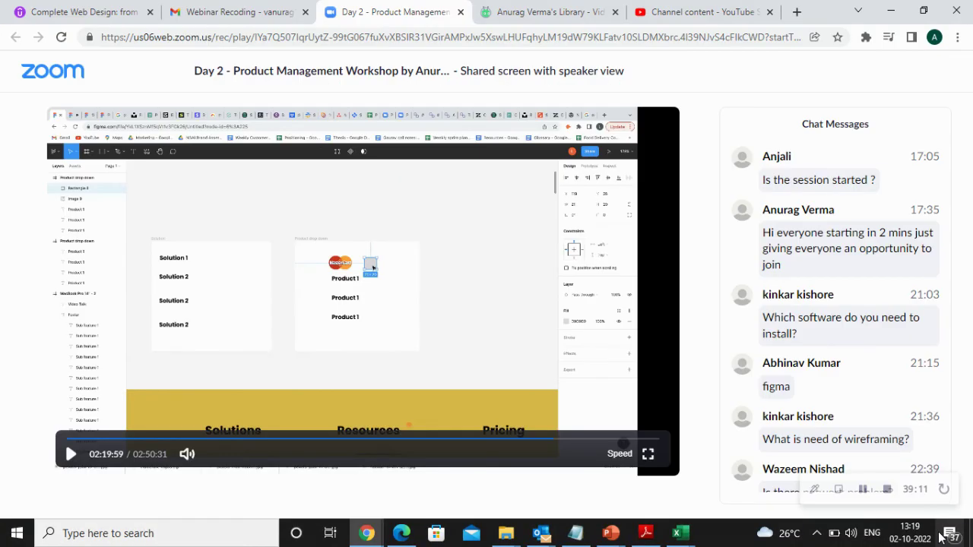
click(887, 491)
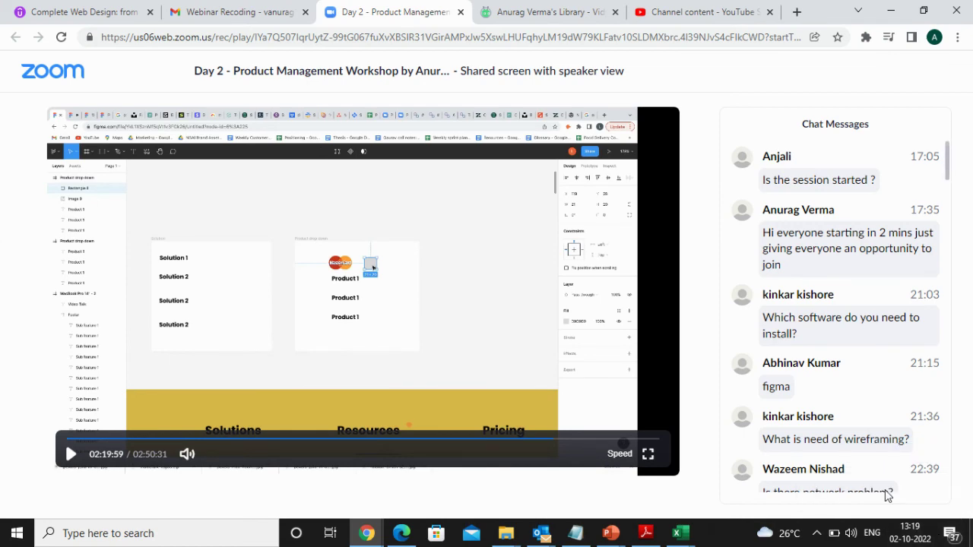